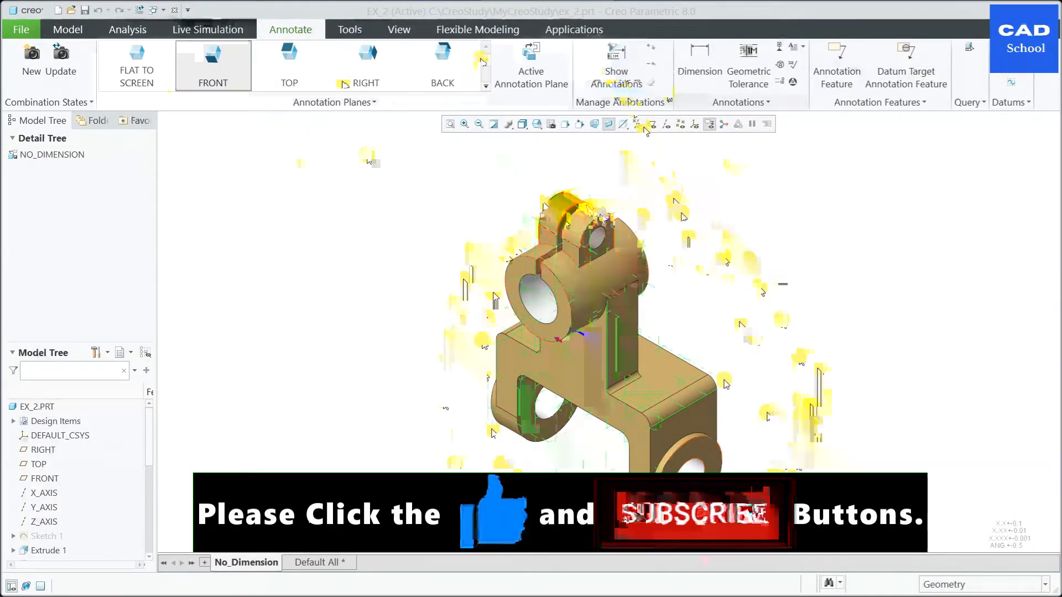
Step: Create a drawing named EX_2 from the ex_2.prt model, using an empty A3 landscape sheet without a template
click(326, 563)
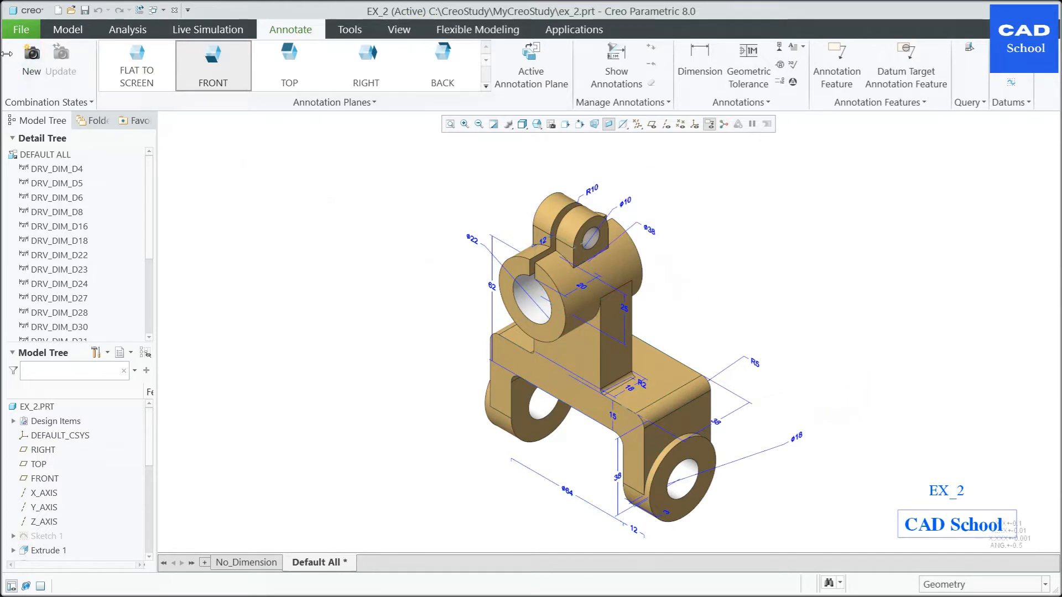
click(58, 11)
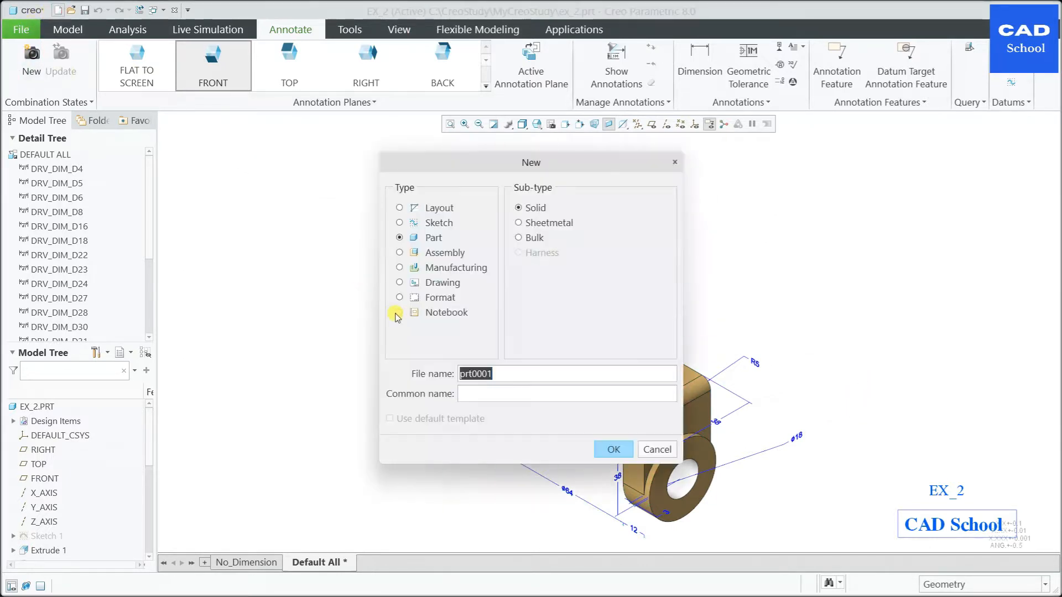
click(399, 283)
text(EX_2)
key(Return)
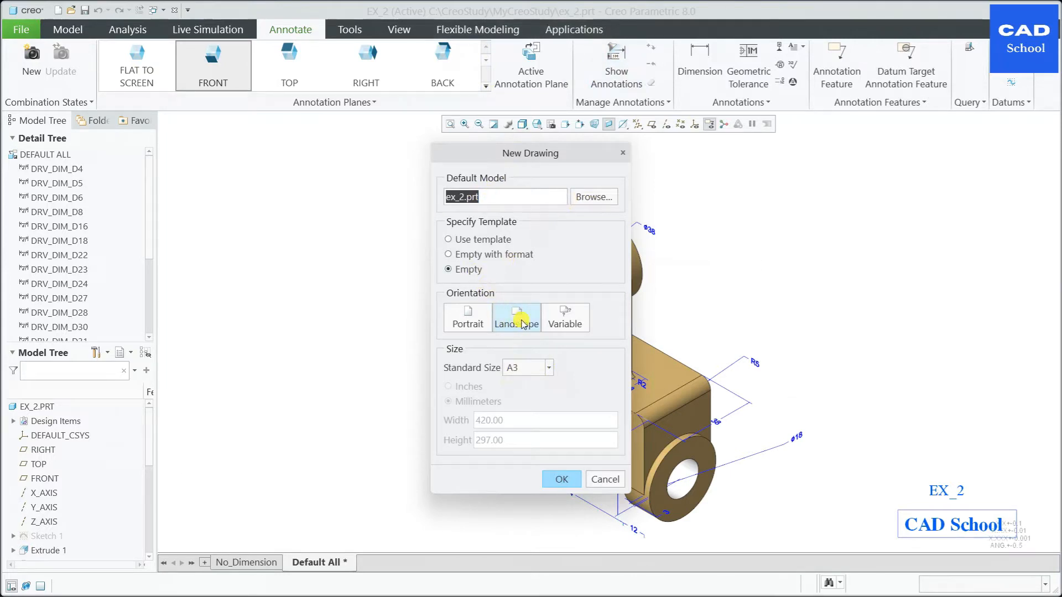
click(572, 477)
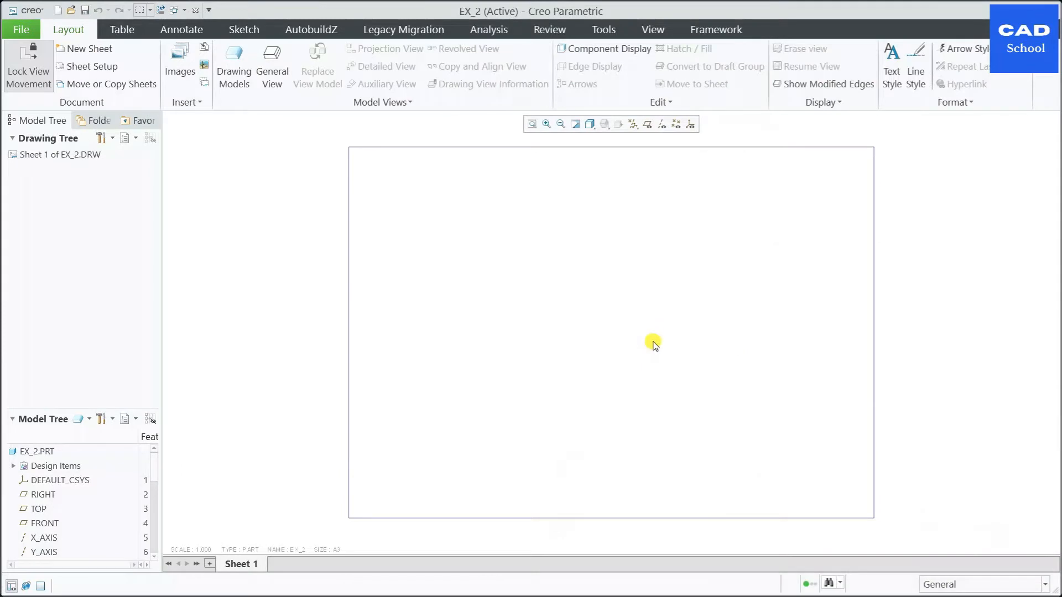
Step: Place a general view of the part with No Combined State, slightly left of the sheet's centre
click(273, 65)
click(487, 266)
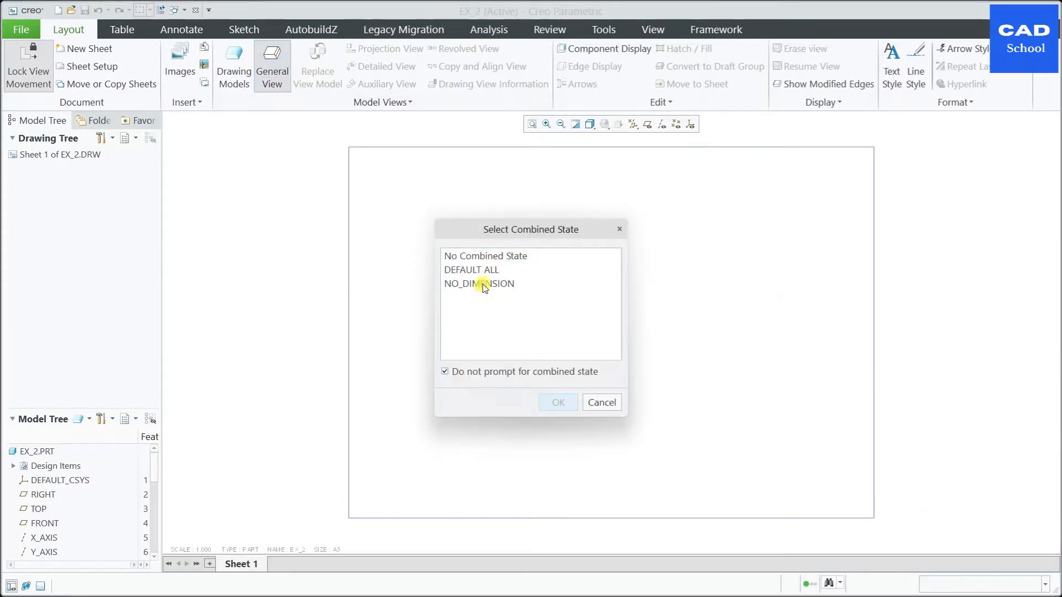
click(505, 256)
click(557, 402)
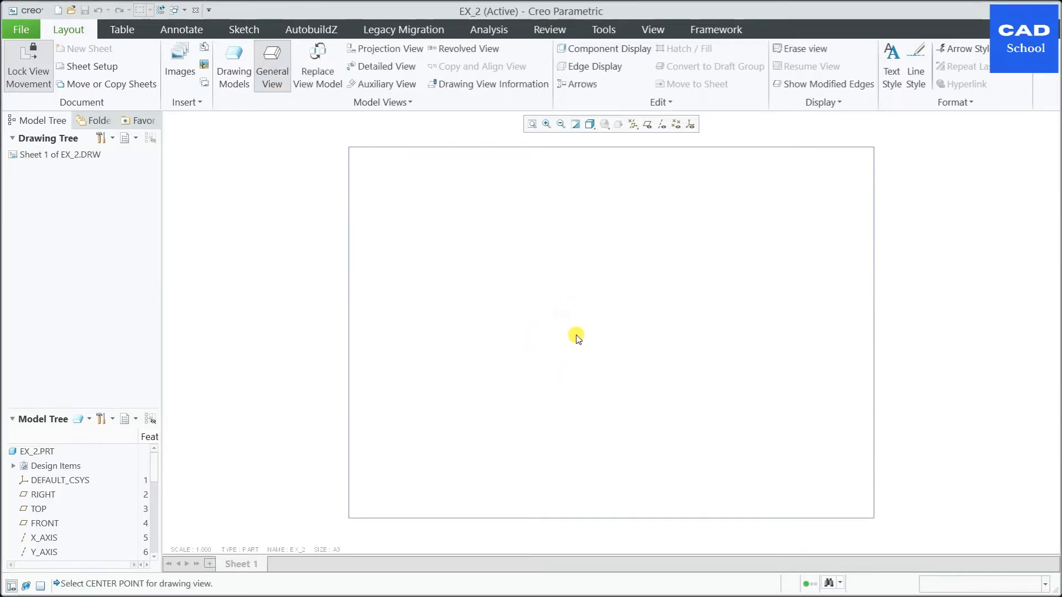
click(534, 325)
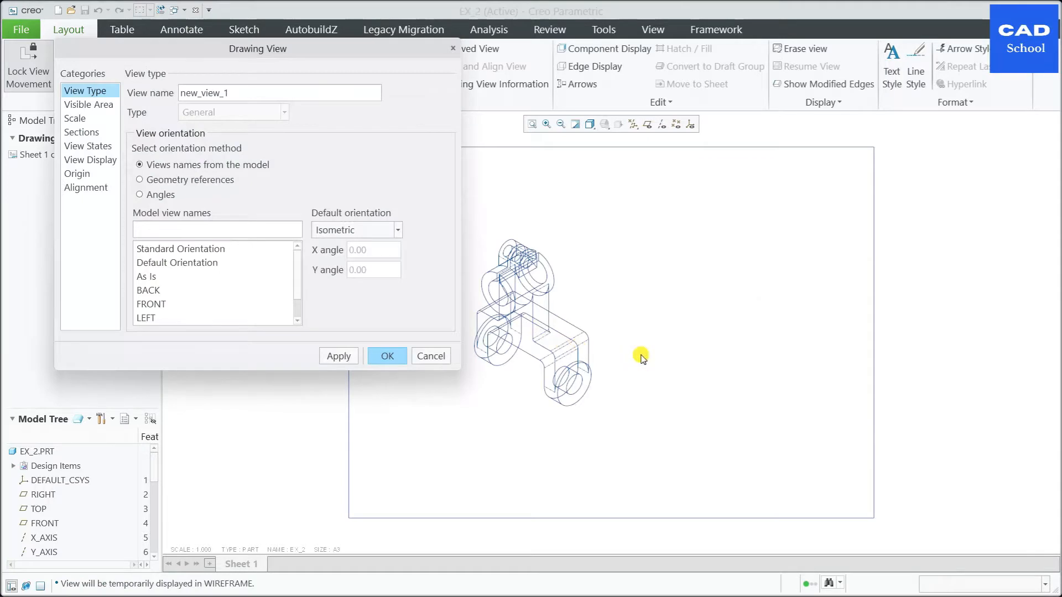
Step: Apply a custom scale of 0.5 to the new general view
scroll(681, 357, down, 2)
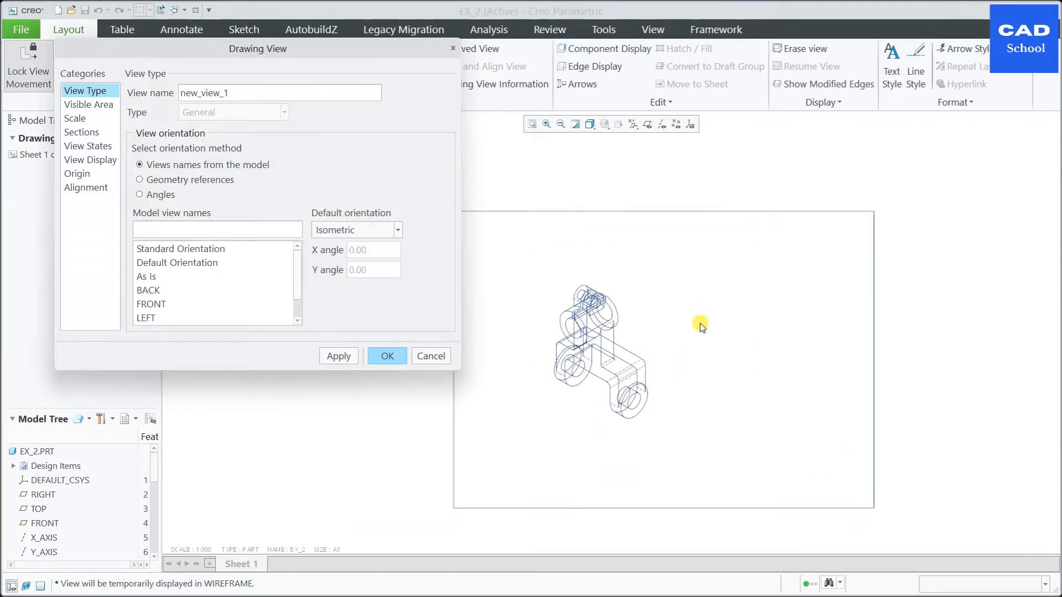
click(82, 118)
click(155, 109)
Step: Set the general view's custom scale to 0.75 and apply it
text(.5)
key(Return)
click(348, 357)
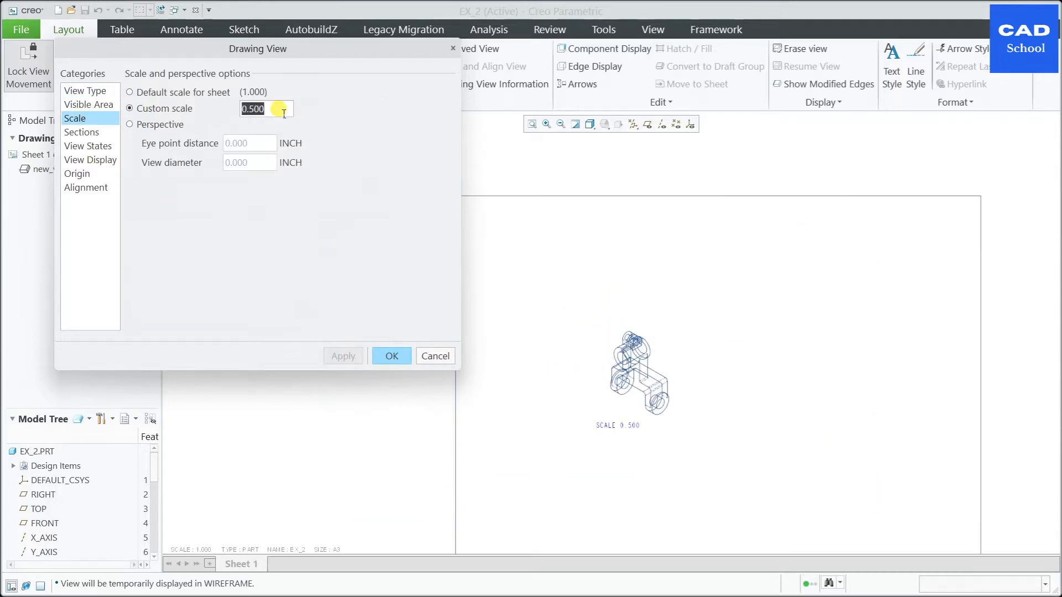
text(.75)
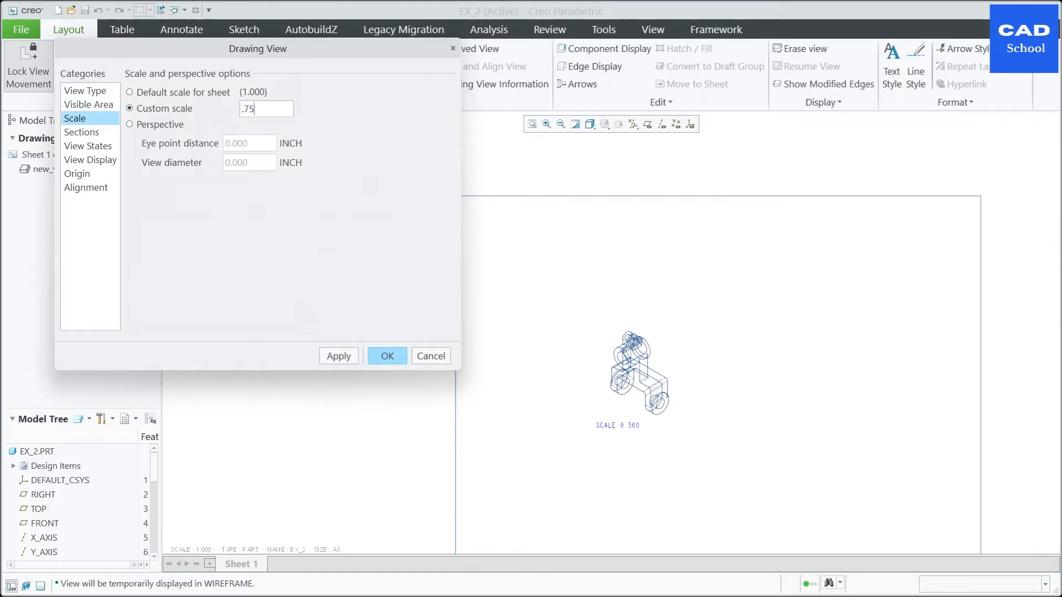
key(Return)
click(344, 359)
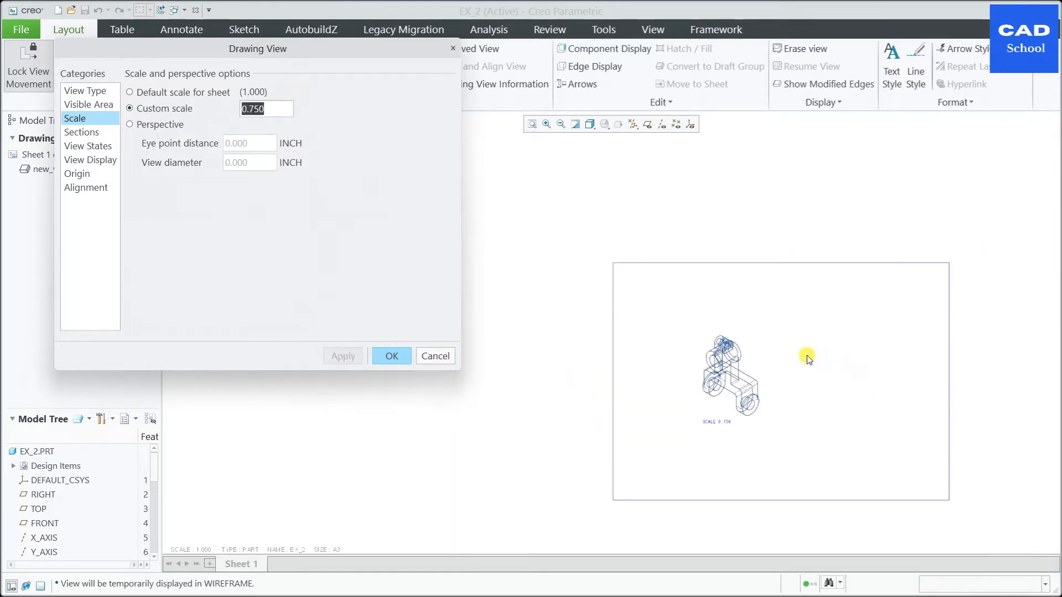
Step: Rename the general view Original_View and orient it to the model's FRONT view
click(94, 92)
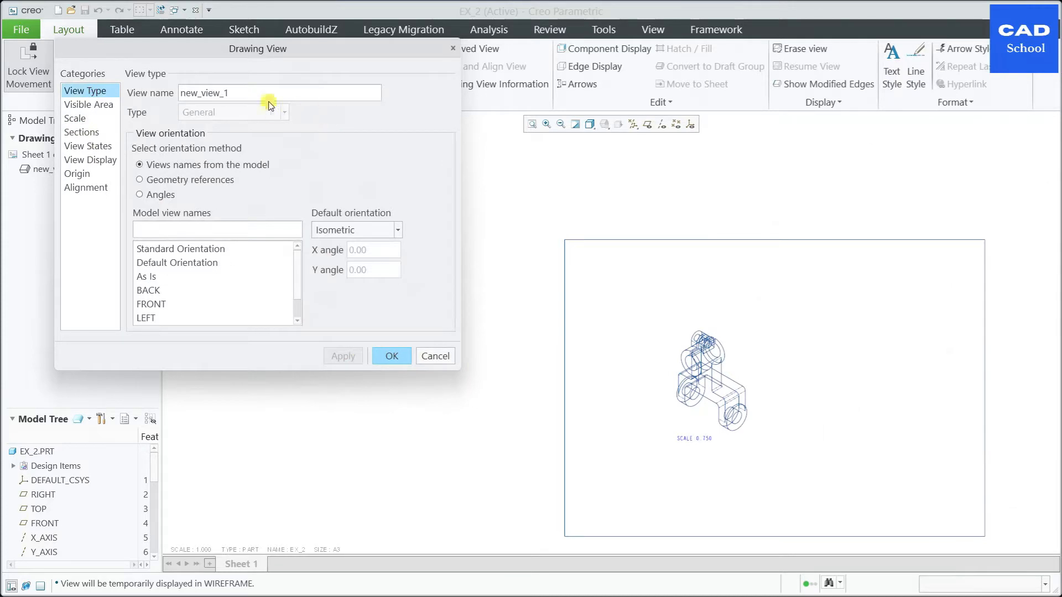
drag(270, 100, 133, 99)
text(Original)
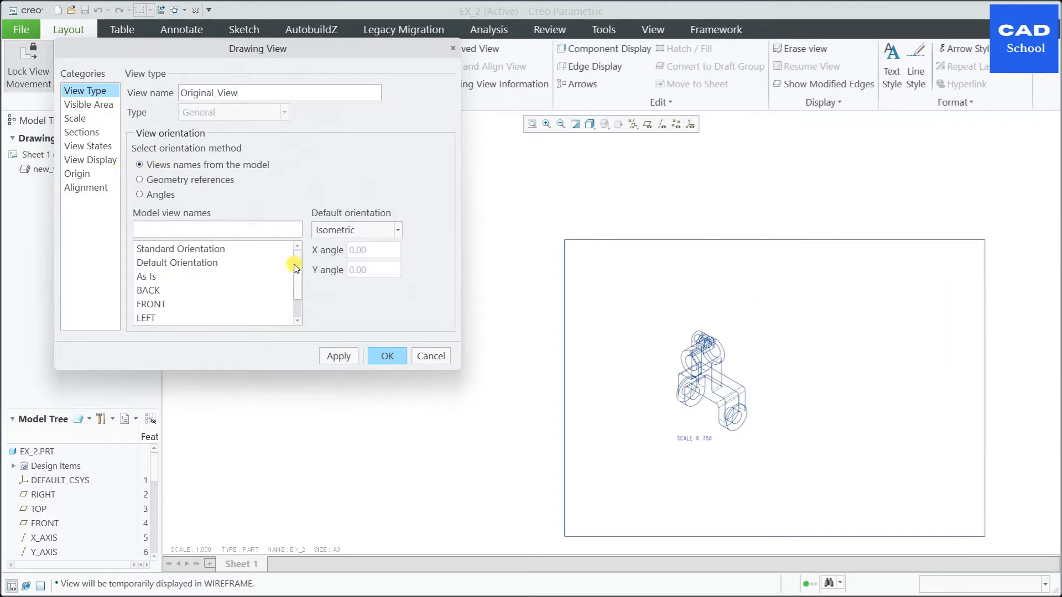
scroll(193, 254, down, 1)
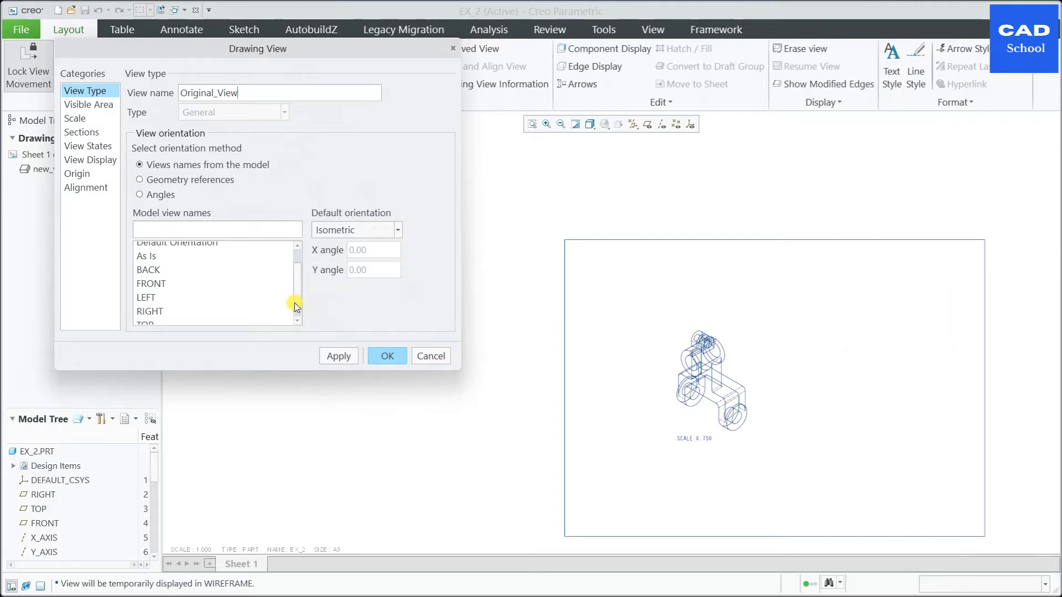
click(297, 321)
scroll(153, 315, up, 2)
click(155, 306)
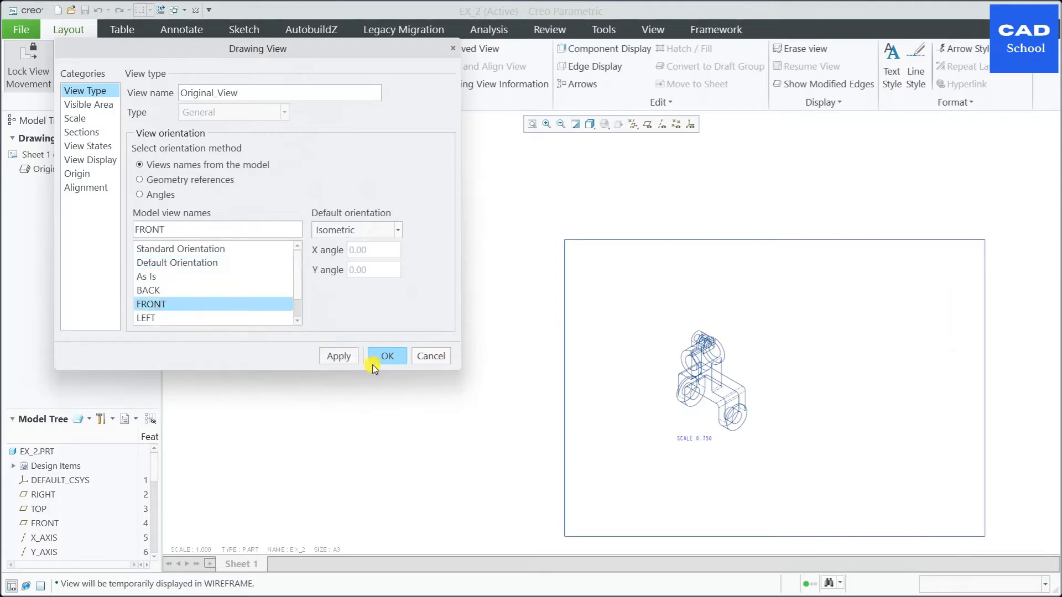
click(344, 358)
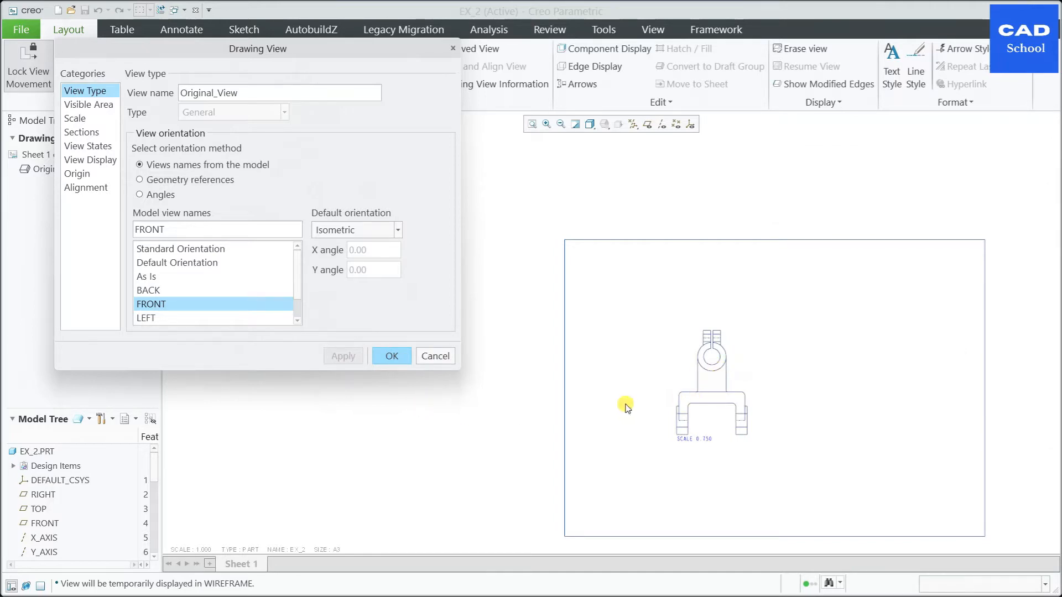
Step: Set Original_View's display style to Hidden and its tangent edges to None, and finish defining the view
scroll(299, 295, down, 1)
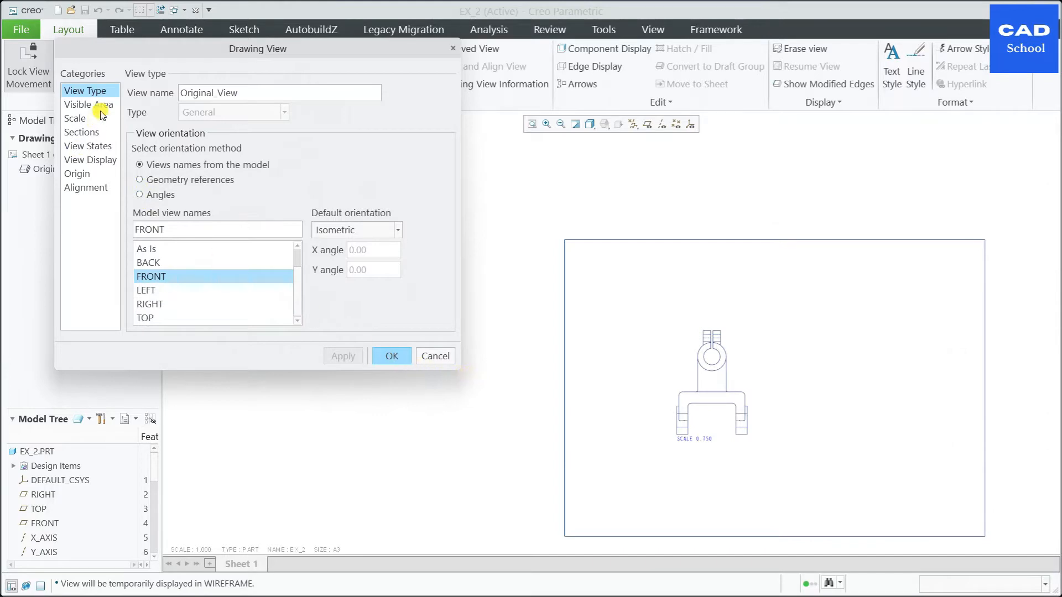
click(100, 160)
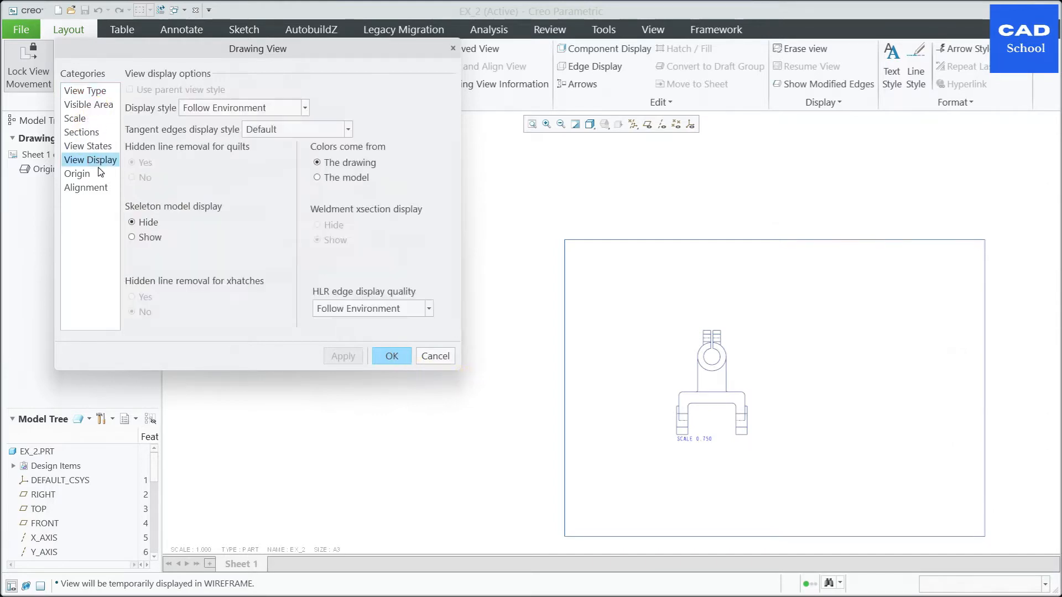
click(305, 110)
click(266, 149)
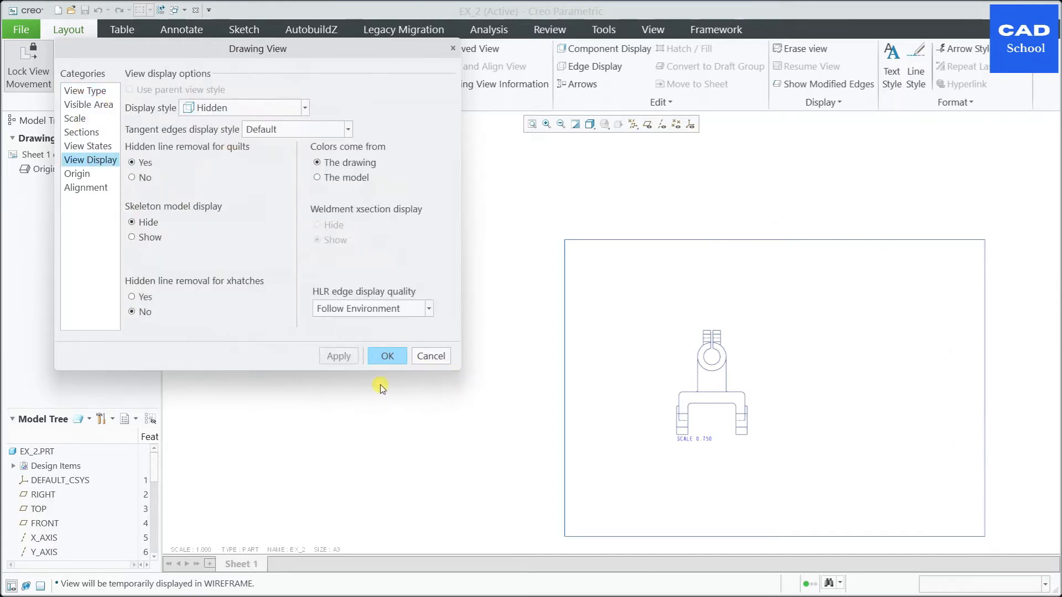
click(339, 356)
click(348, 131)
click(273, 161)
click(343, 357)
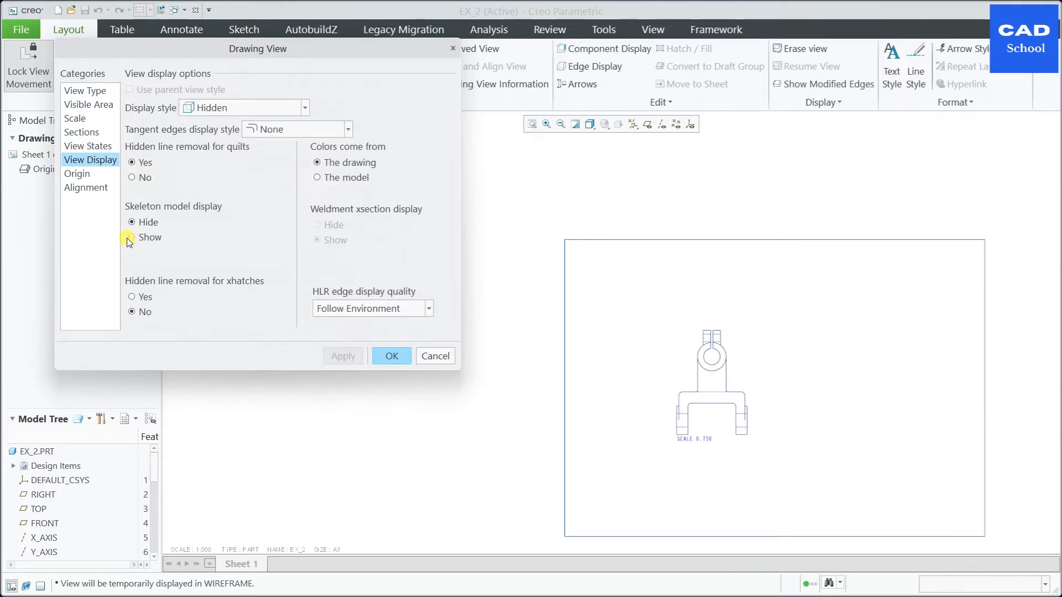
click(78, 174)
click(396, 357)
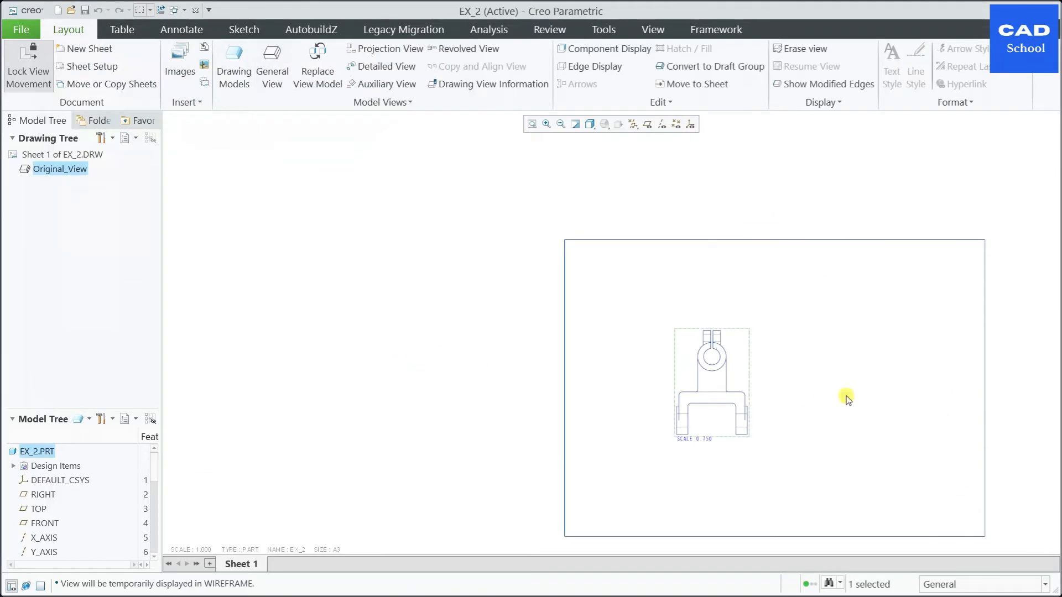
Step: Add a projection view of Original_View directly above it as the top view
scroll(824, 390, up, 2)
click(682, 346)
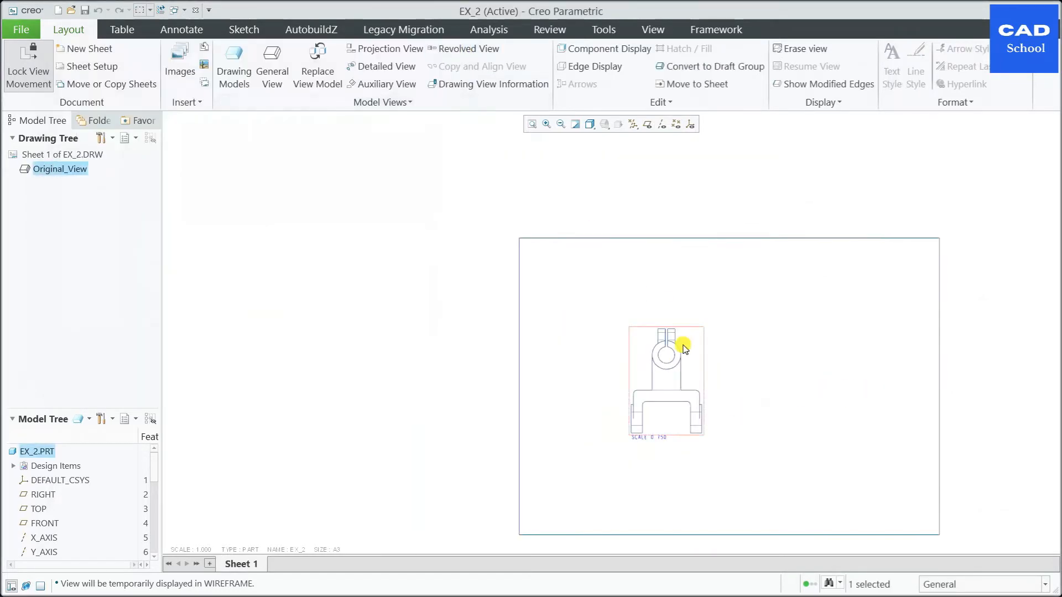
right_click(684, 348)
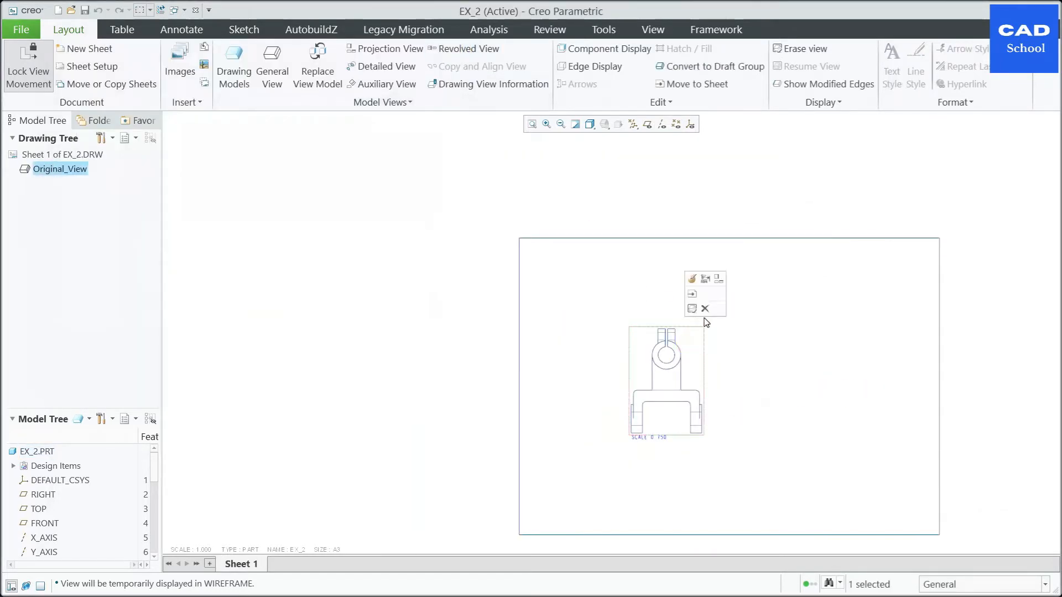
click(717, 279)
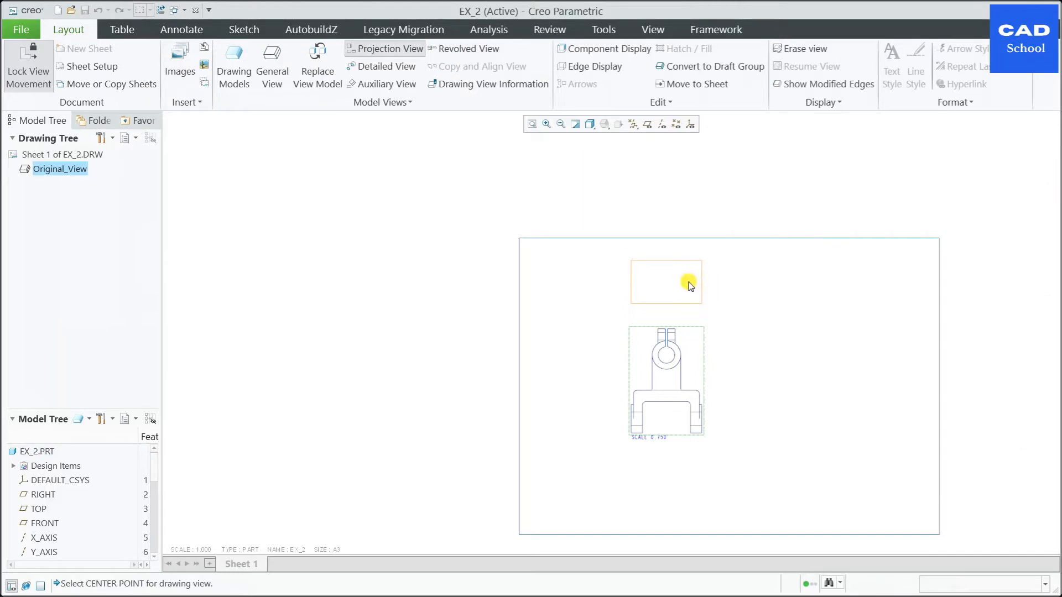
click(691, 283)
Step: Add a second projection view of Original_View to its right as the right side view
click(701, 345)
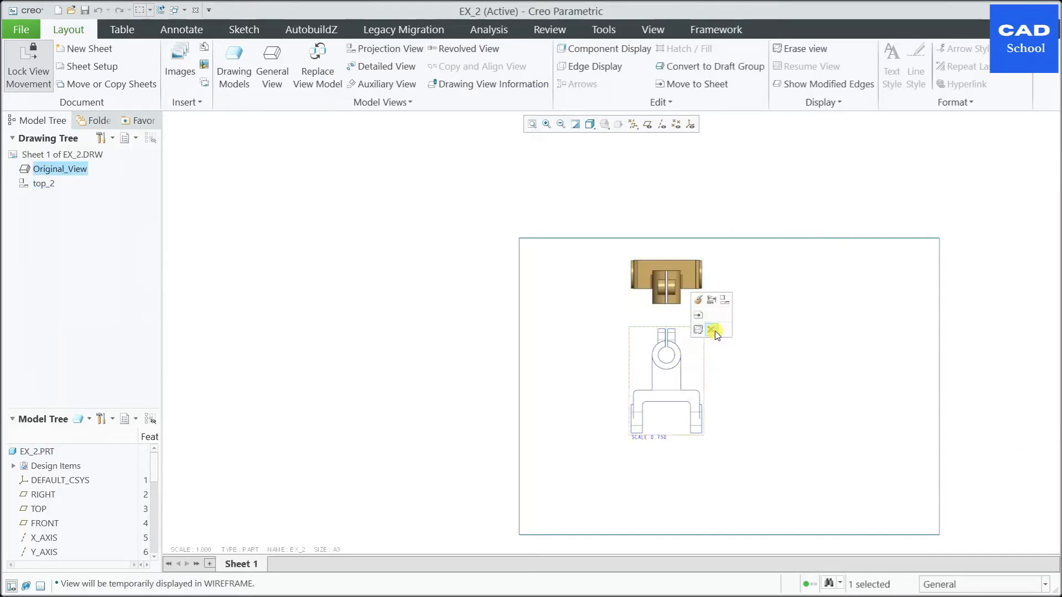
click(726, 300)
click(789, 355)
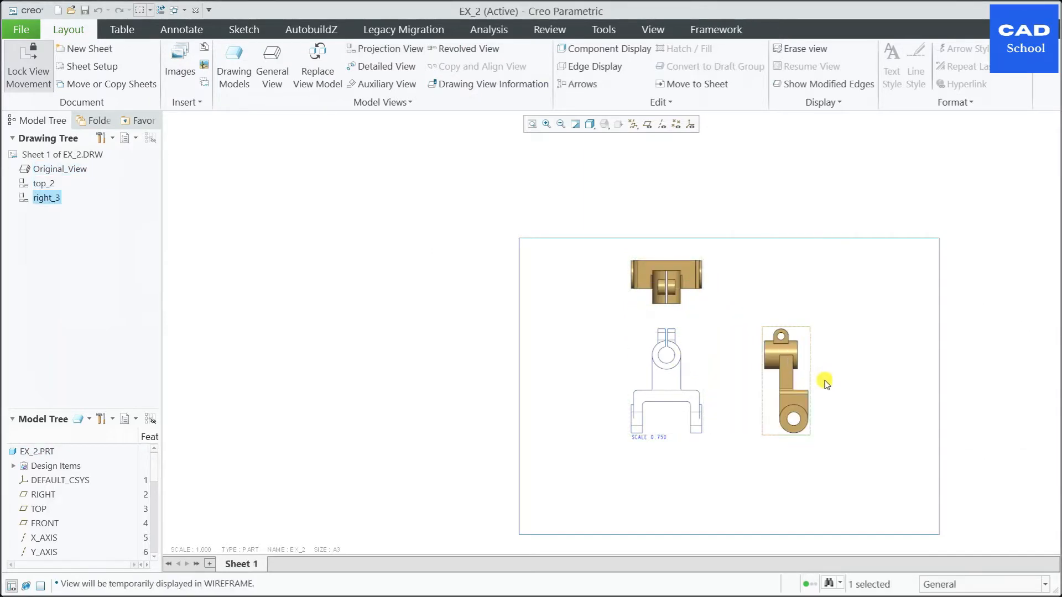
scroll(824, 392, down, 2)
scroll(707, 396, up, 2)
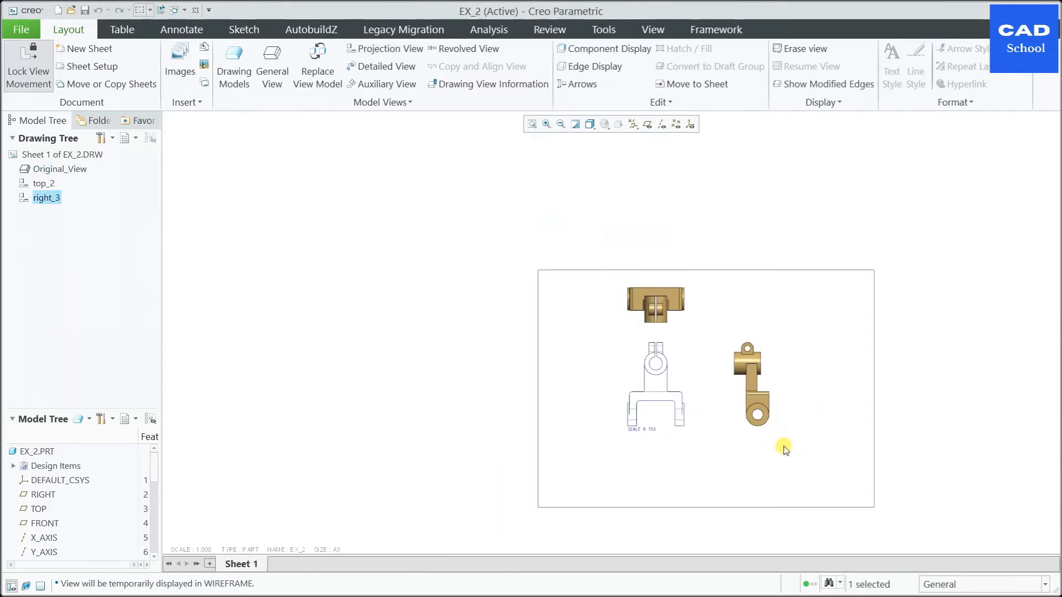
Step: Unlock view movement and reposition the front, right and top views to leave more space between them on the sheet
scroll(785, 447, down, 2)
middle_drag(699, 255, 684, 247)
click(590, 321)
click(28, 68)
drag(612, 334, 590, 395)
click(725, 409)
drag(739, 405, 772, 416)
click(572, 232)
drag(583, 248, 584, 266)
click(705, 268)
Step: Rename the projected view above the front view Top_View
scroll(702, 269, up, 2)
scroll(662, 321, up, 1)
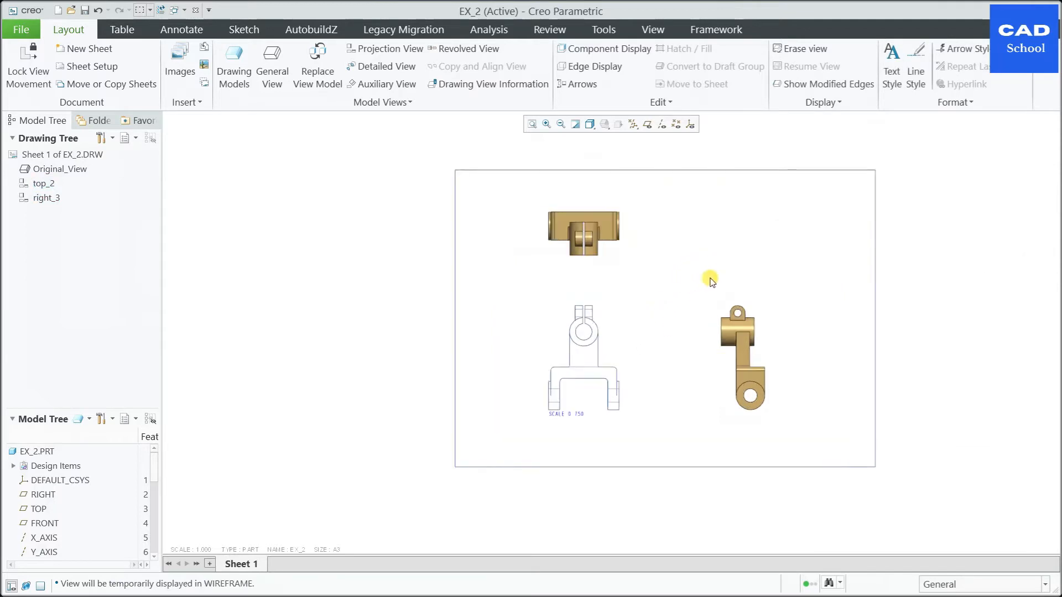
scroll(666, 367, up, 1)
double_click(582, 189)
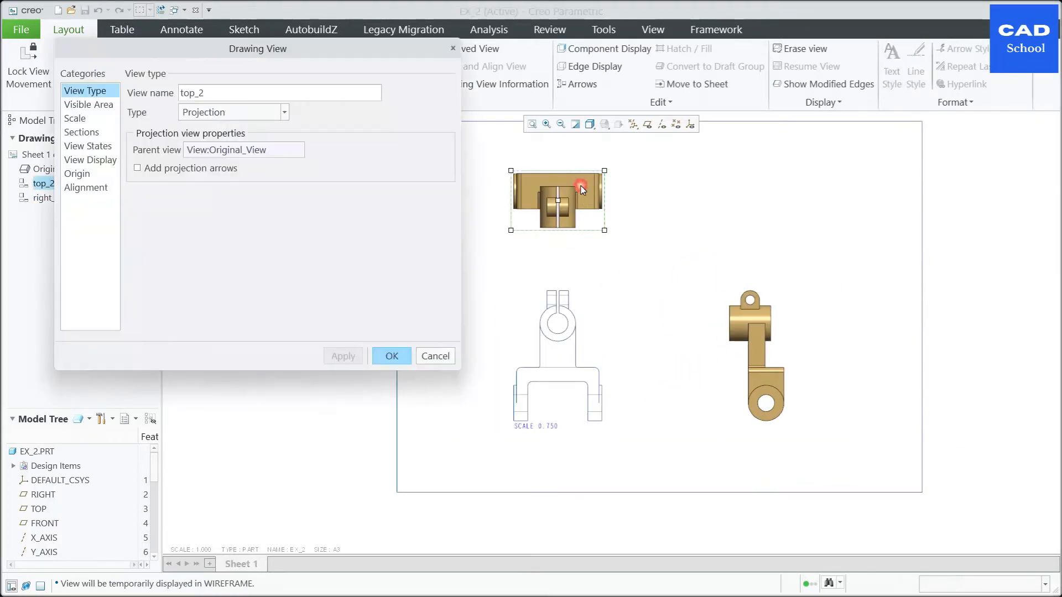
text(Top)
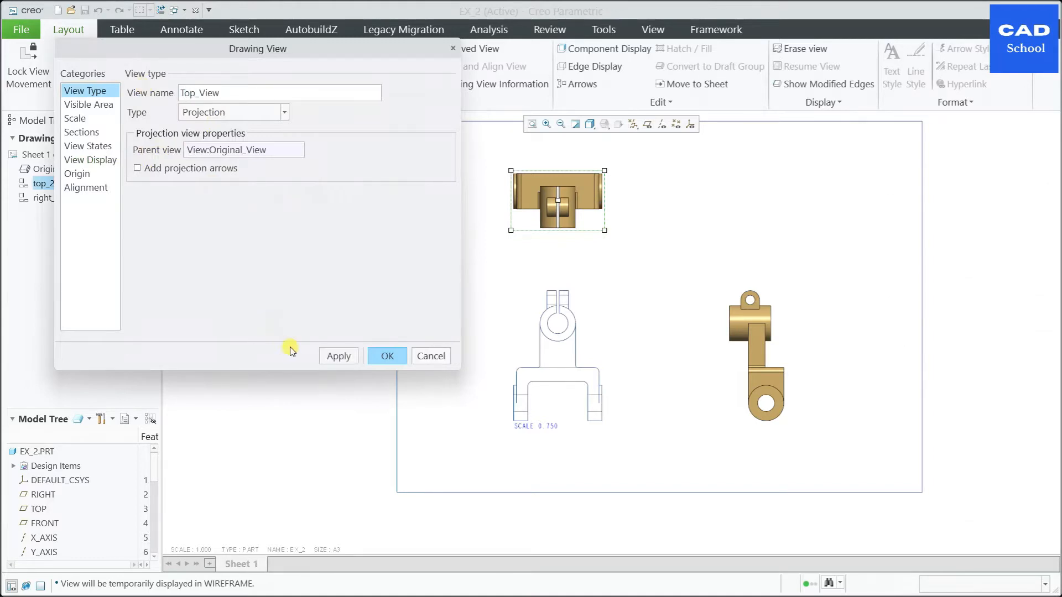
click(336, 356)
Step: Apply the Hidden display style and tangent edges None to Top_View
click(99, 106)
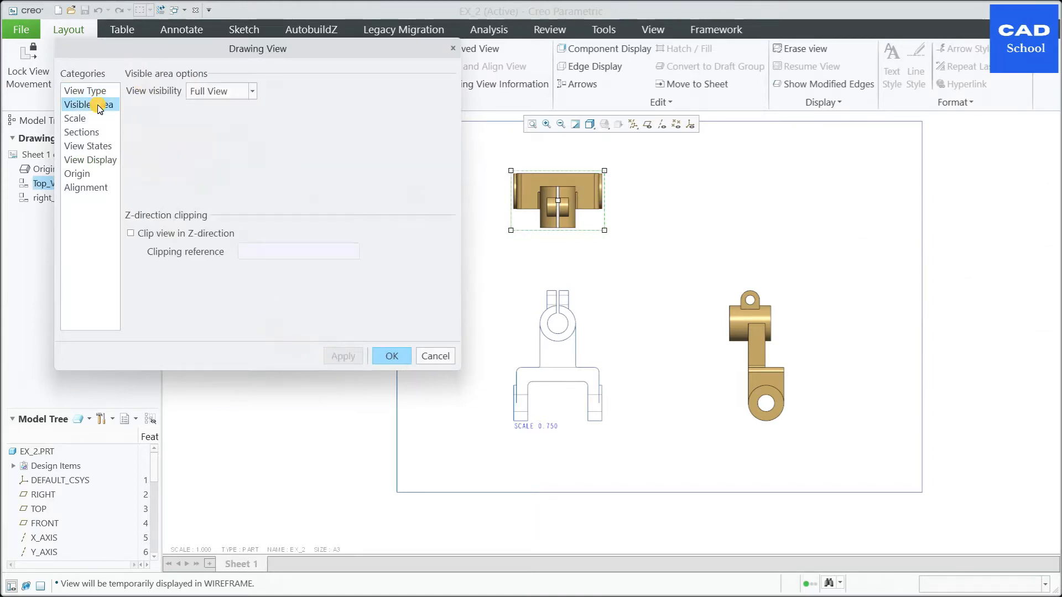
click(83, 121)
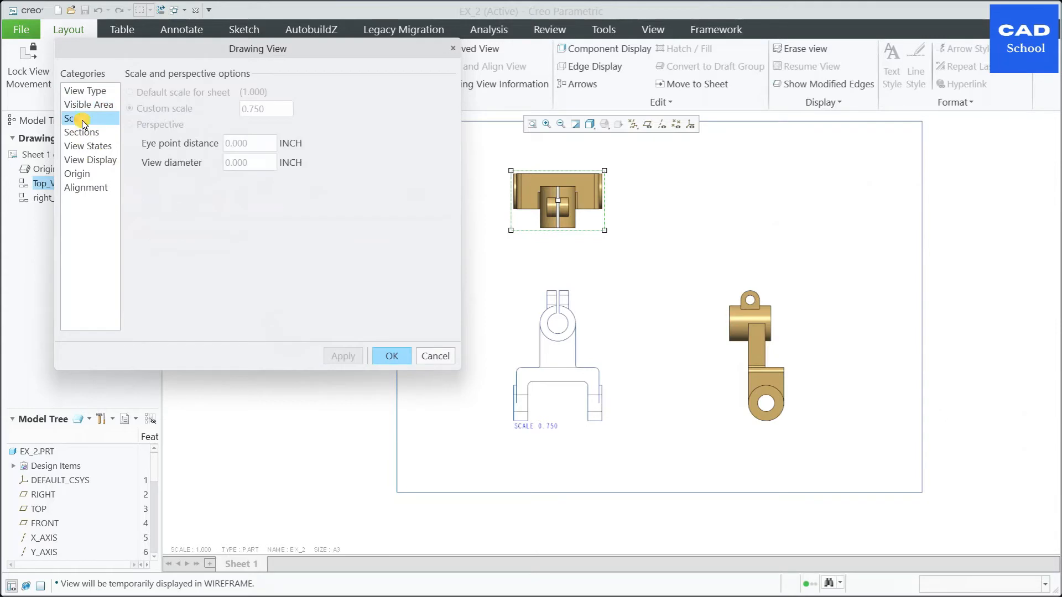
click(77, 134)
click(84, 146)
click(91, 158)
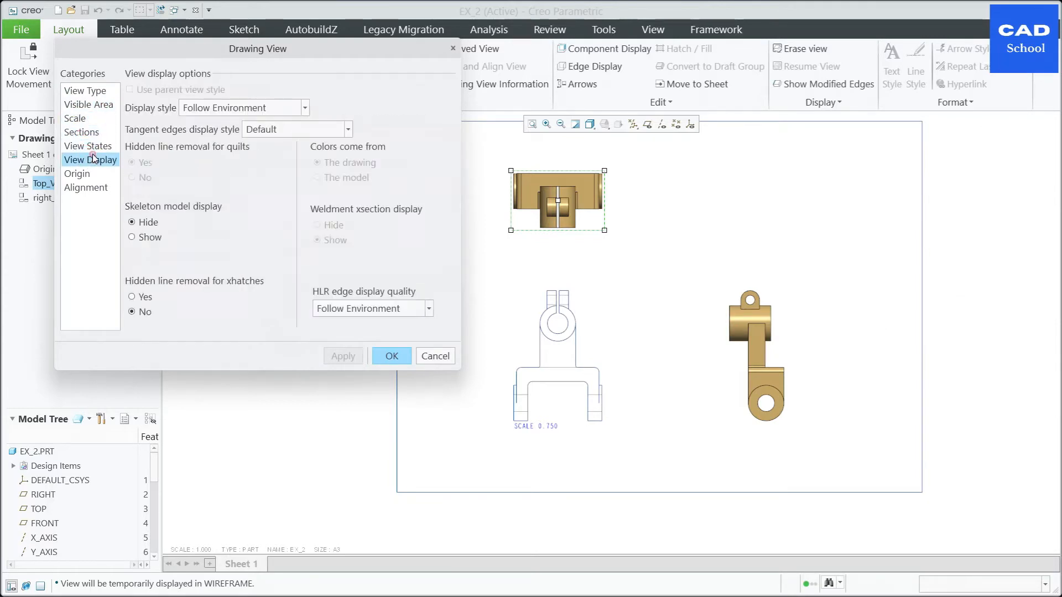
click(304, 112)
click(213, 149)
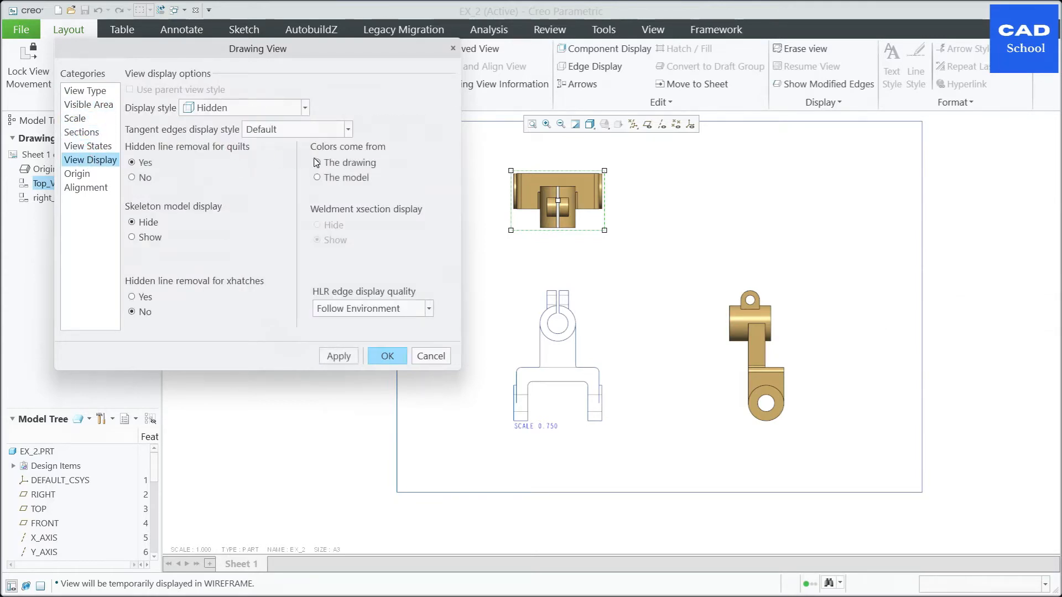
click(349, 131)
click(263, 160)
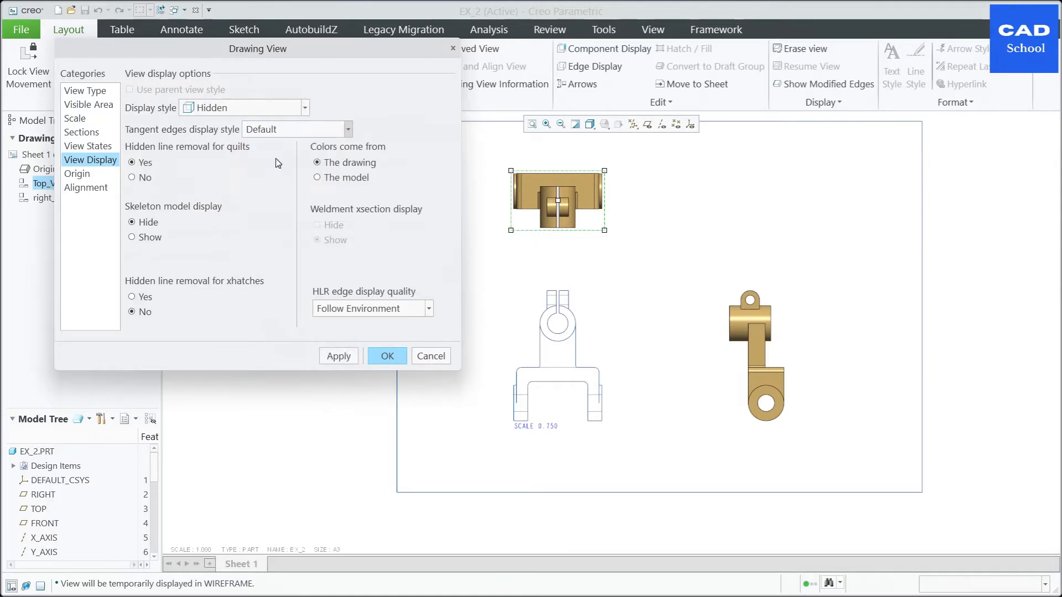
click(339, 350)
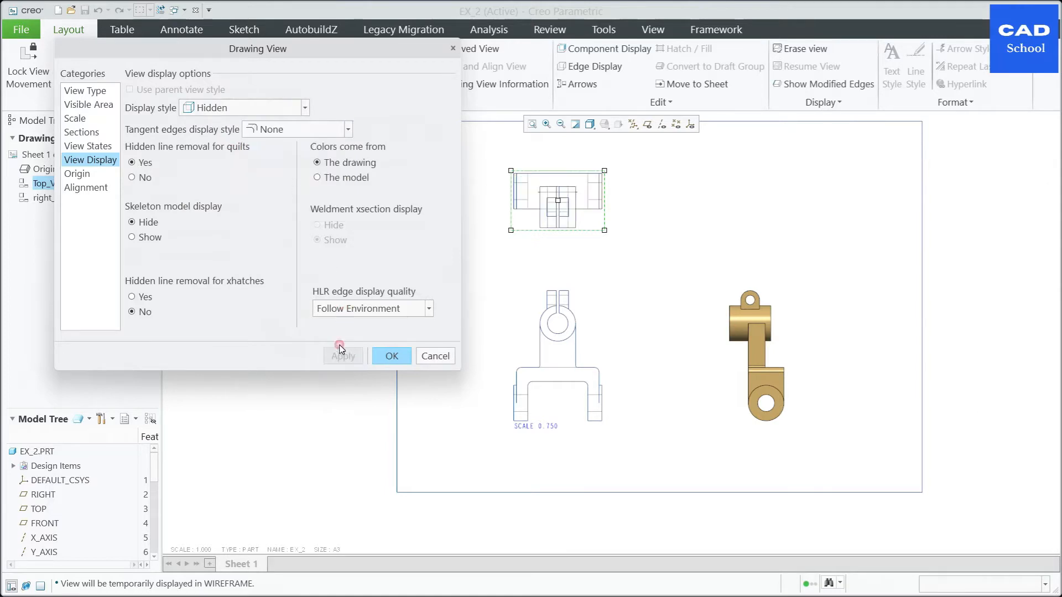
Step: Rename the projected view on the right side of the front view Right_View
click(391, 356)
double_click(763, 352)
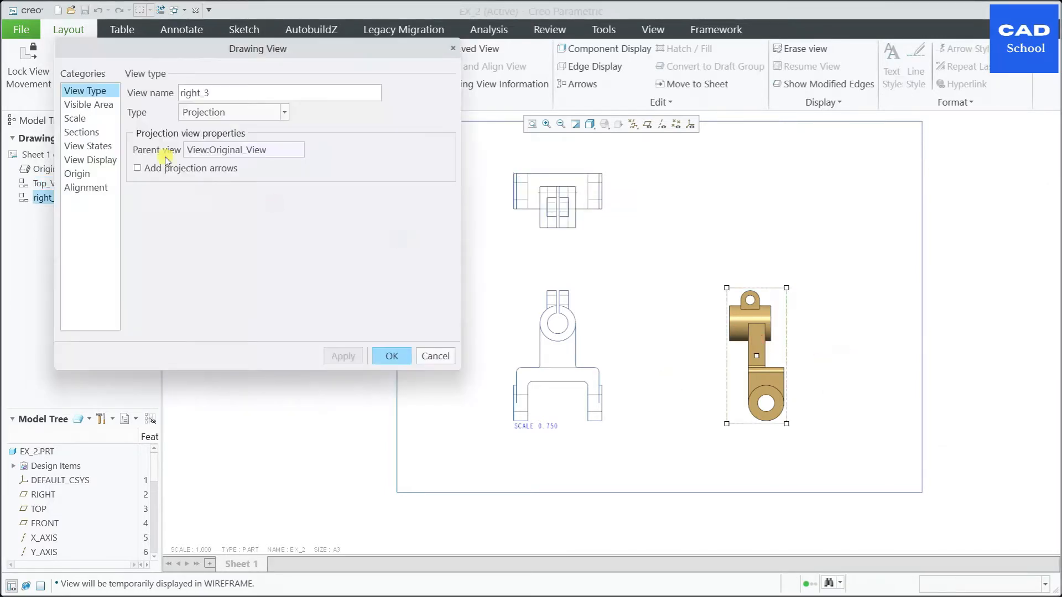
double_click(180, 99)
text(Right_View)
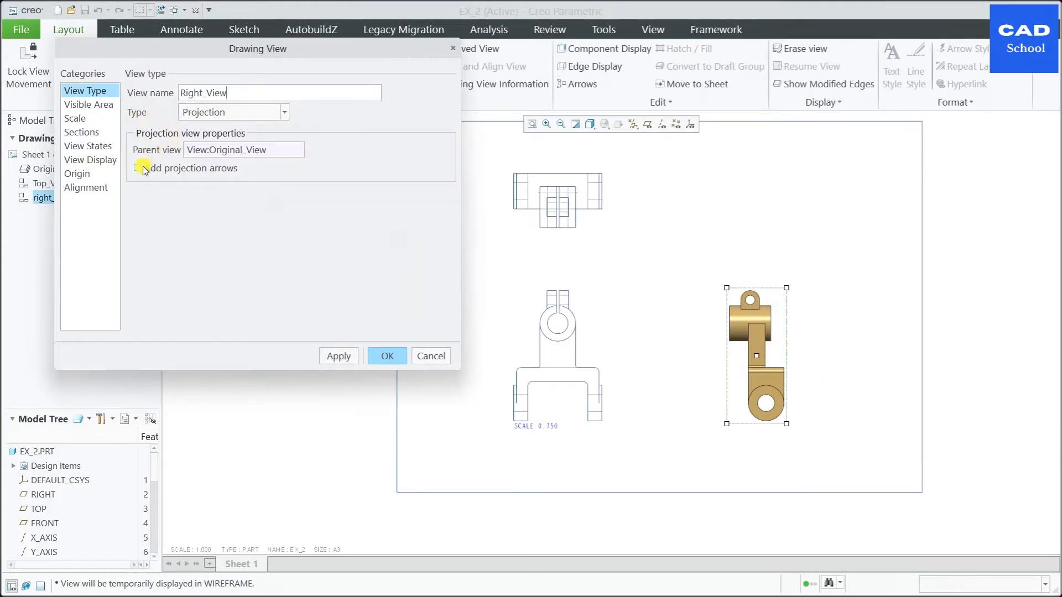
Step: Apply the Hidden display style and tangent edges None to Right_View
click(101, 110)
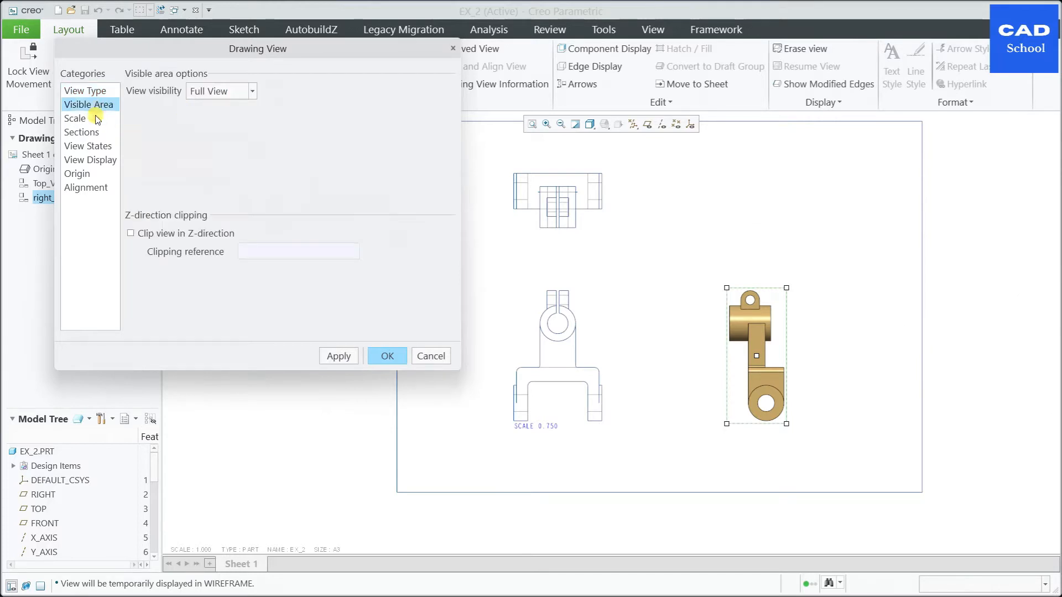
click(86, 147)
click(77, 160)
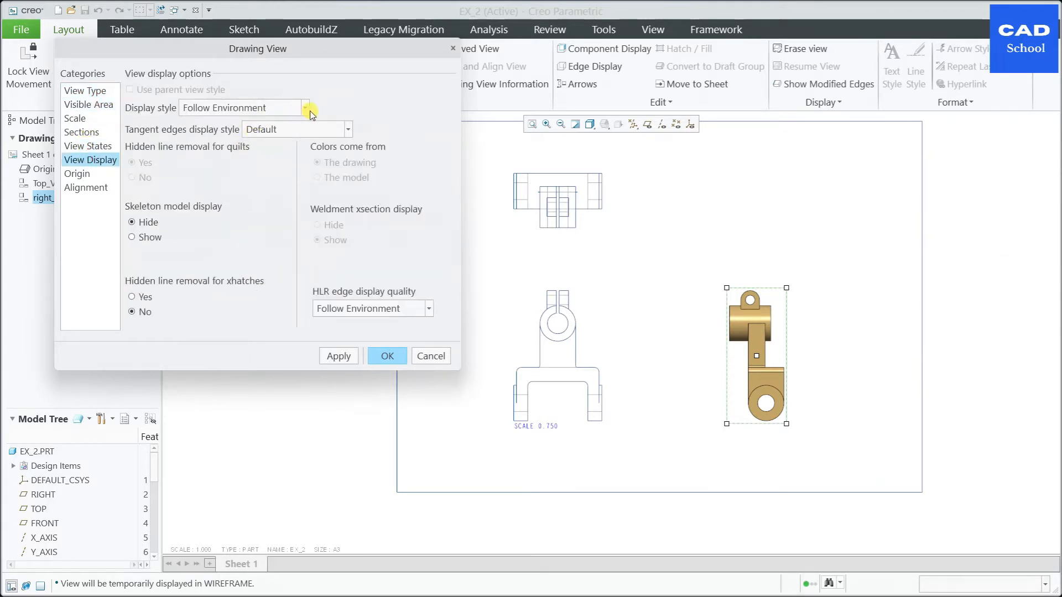
click(305, 109)
click(210, 152)
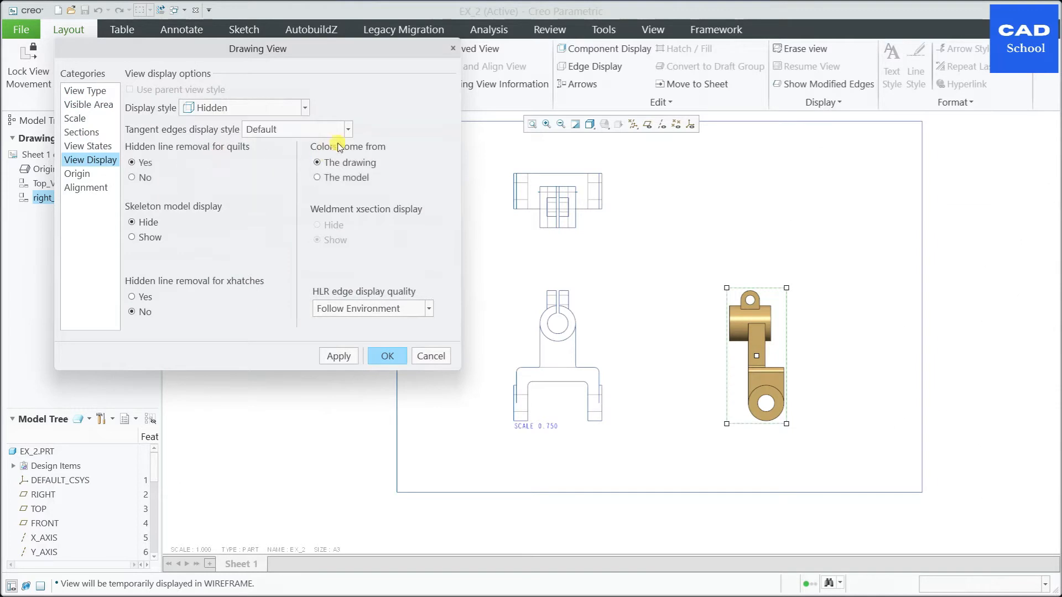
click(348, 130)
click(271, 159)
click(394, 360)
click(684, 311)
scroll(719, 293, up, 2)
scroll(742, 234, down, 1)
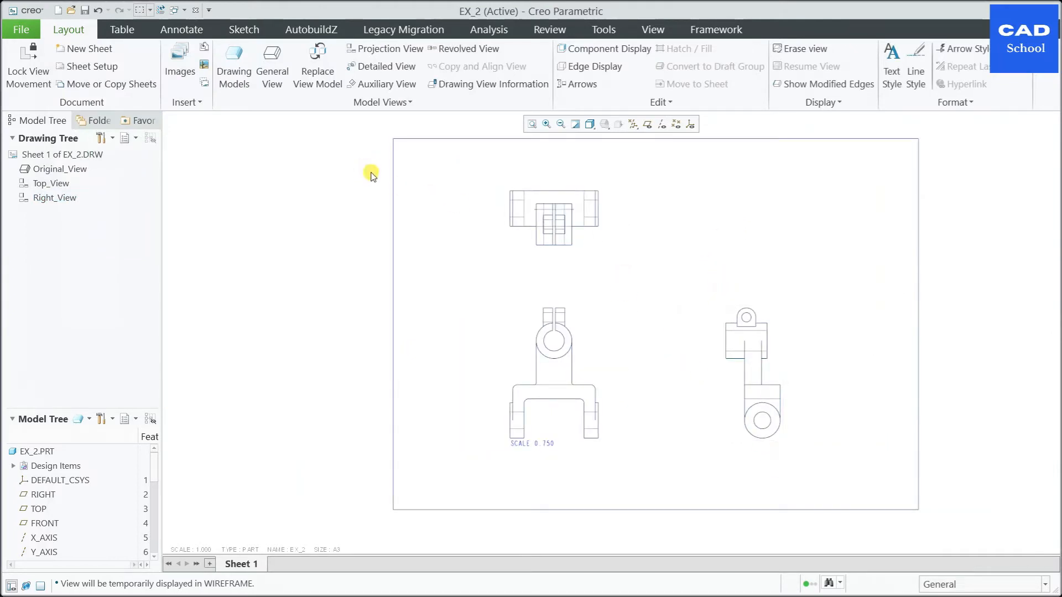
Step: Show the model axis of the lower round boss's hole in Right_View using Show Model Annotations
click(182, 30)
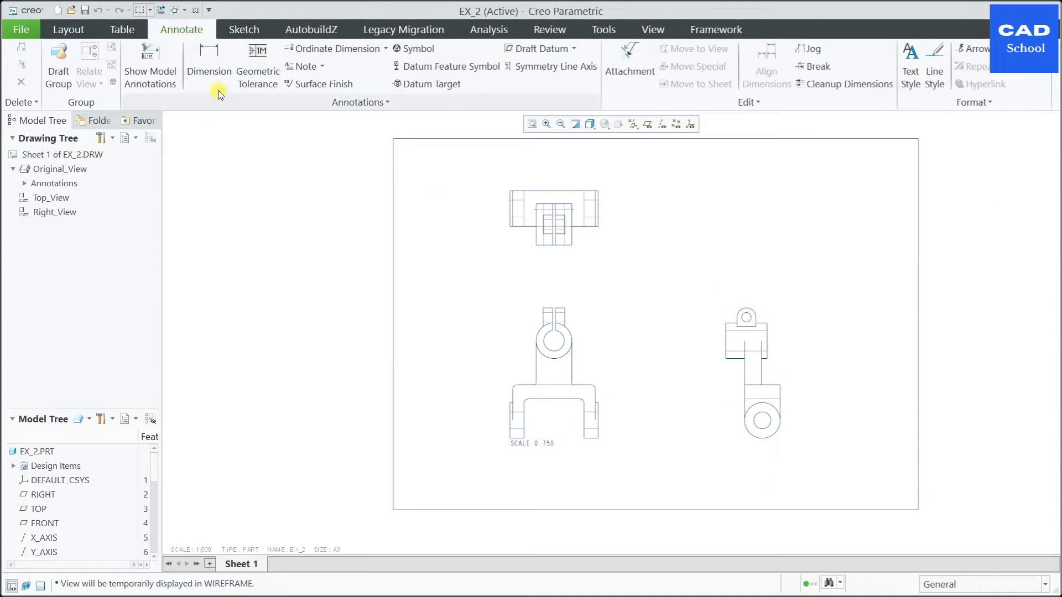
click(152, 55)
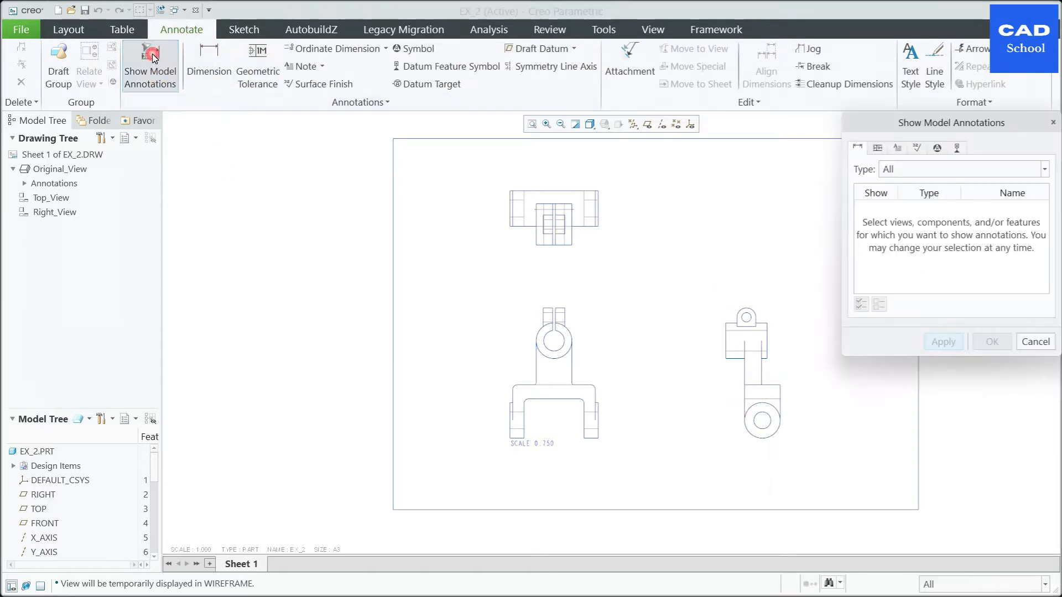
click(956, 150)
scroll(797, 416, up, 2)
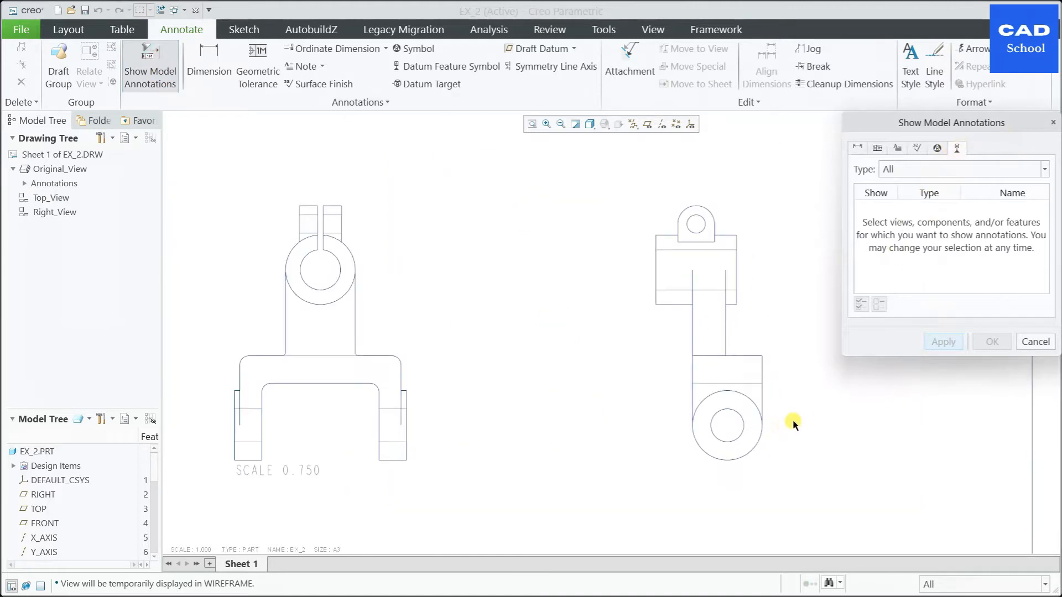
click(739, 417)
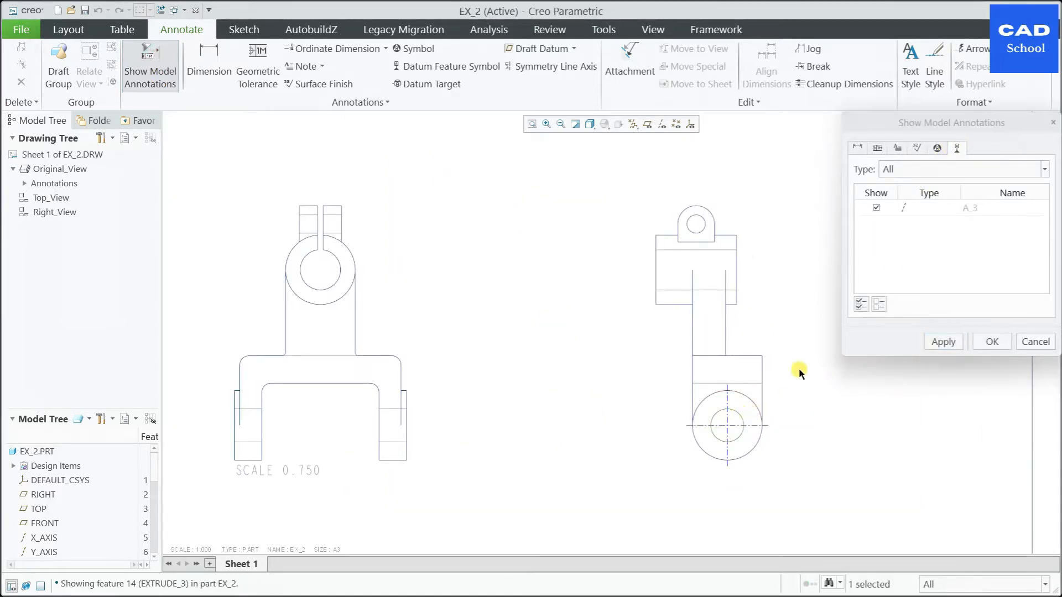
click(751, 402)
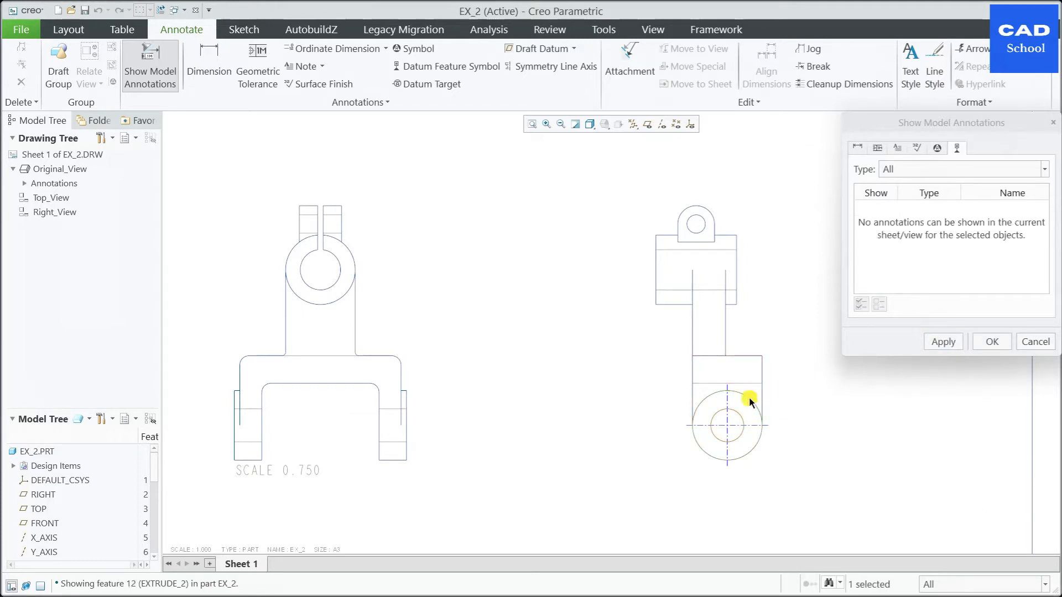
click(950, 348)
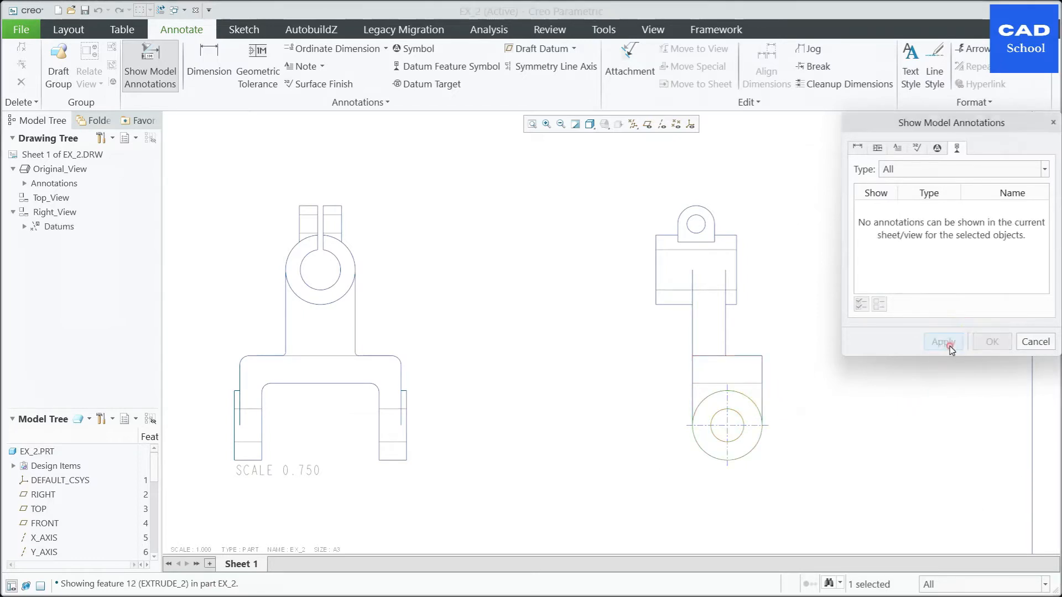
Step: Select the axes of the upper lug hole and the horizontal cylinder for display in Right_View
scroll(662, 390, up, 3)
scroll(519, 330, down, 3)
scroll(539, 329, up, 2)
scroll(755, 314, down, 3)
click(713, 302)
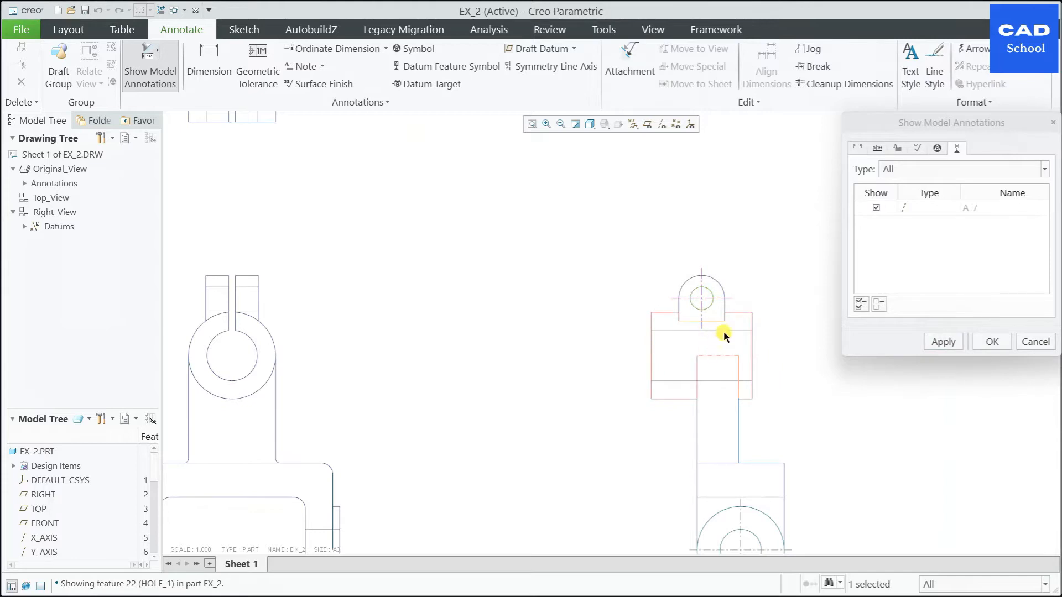
click(750, 342)
scroll(729, 350, up, 2)
scroll(379, 360, down, 2)
Step: Select the axes of the clamp bore, the upper split lugs and the fork body for display in Original_View
click(437, 374)
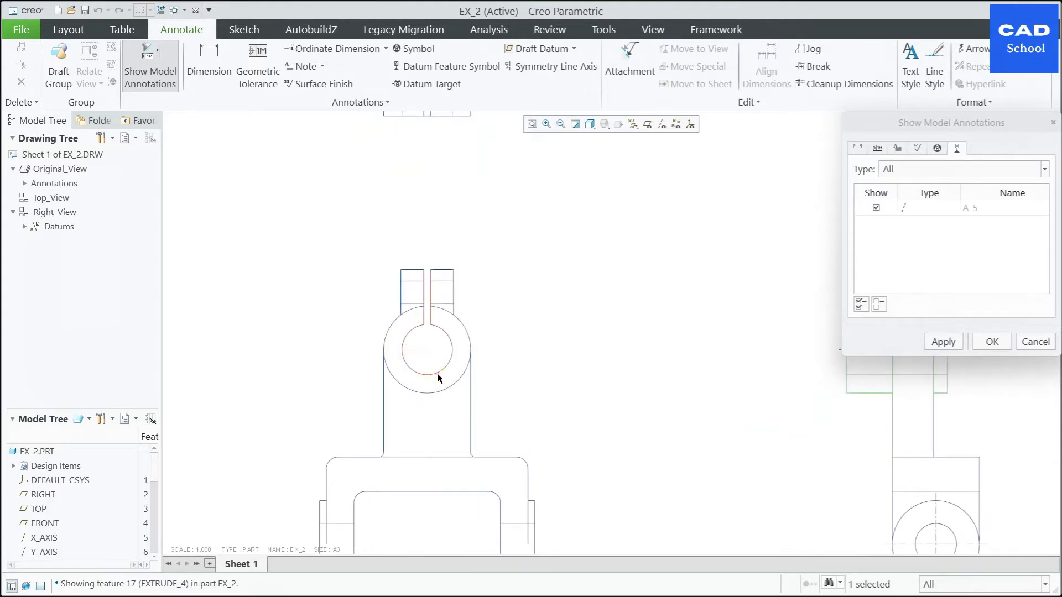
click(455, 294)
scroll(487, 308, up, 2)
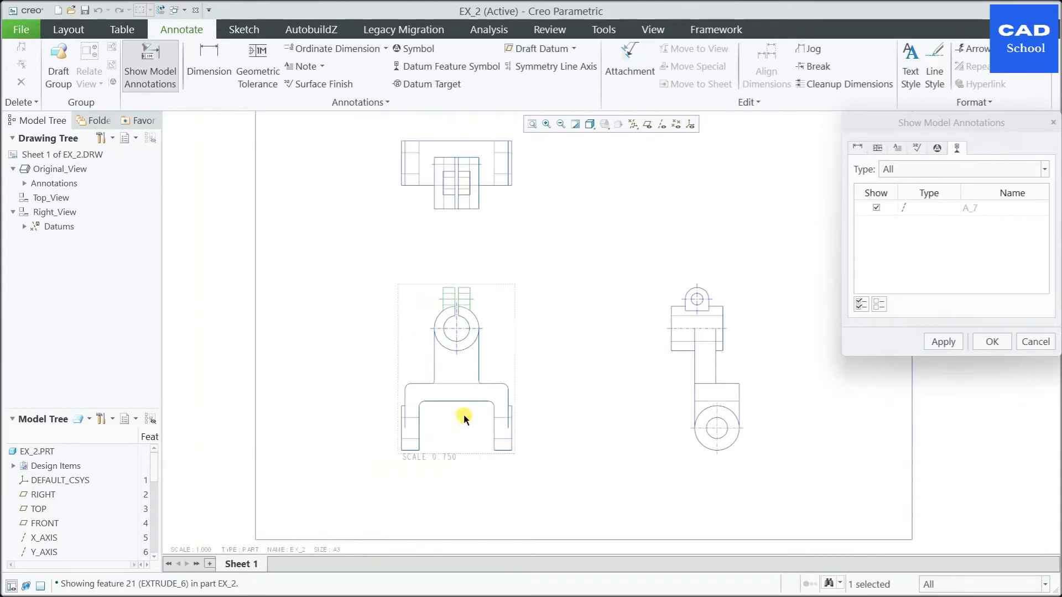
scroll(464, 420, down, 1)
click(520, 430)
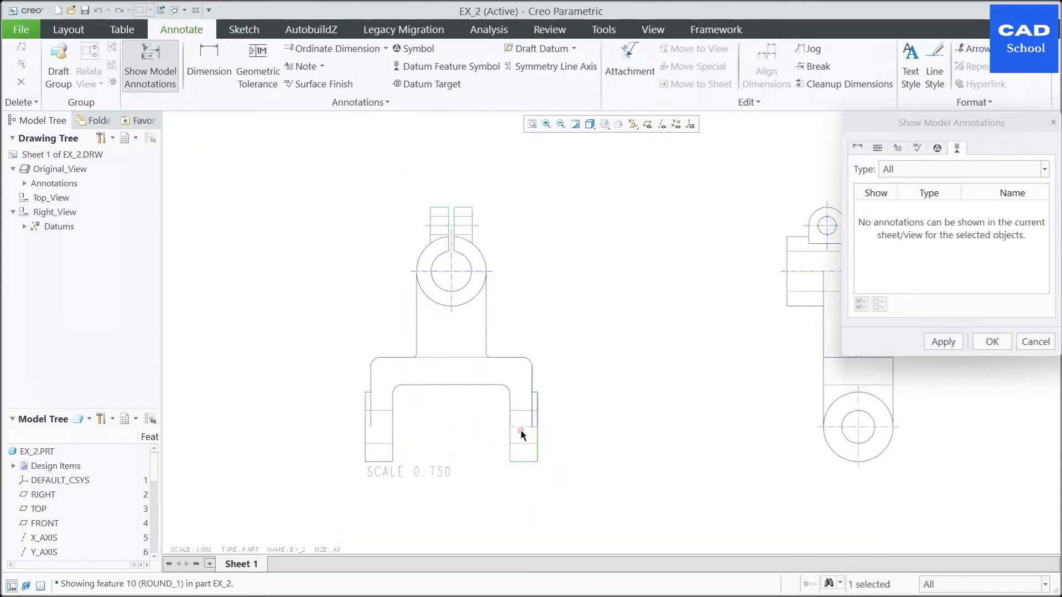
scroll(377, 440, down, 2)
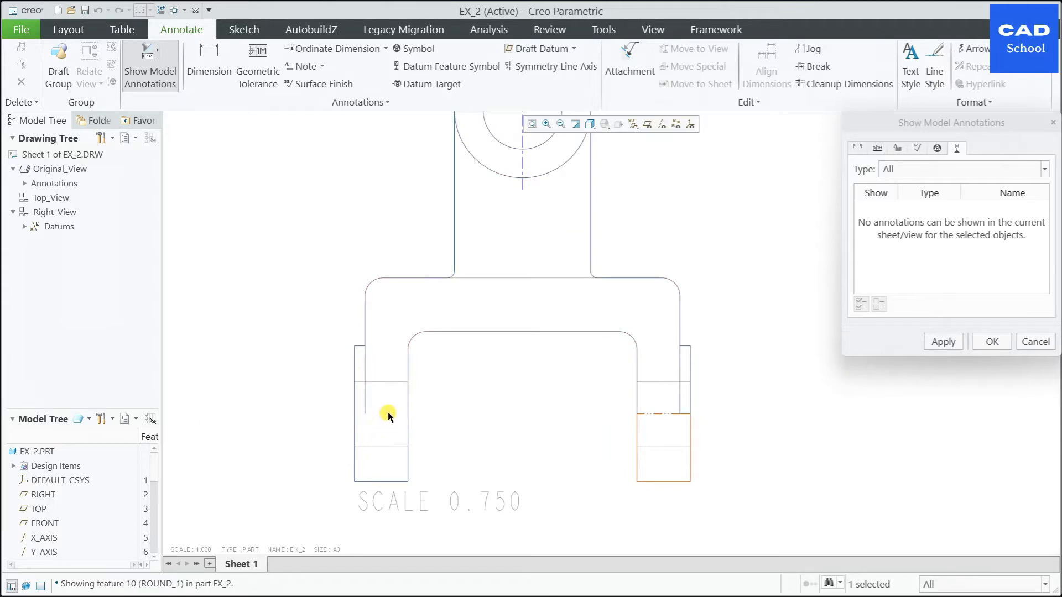
click(389, 414)
scroll(436, 407, down, 3)
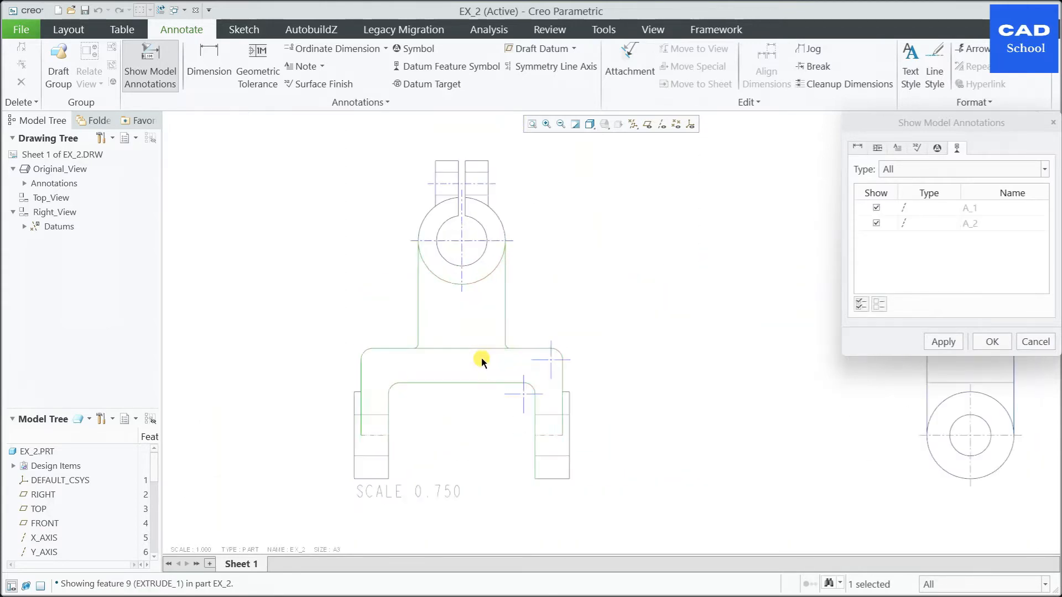
Step: Add the lug hole axis to Top_View, exclude axes A_1 and A_2 there, and apply the axis display
scroll(581, 309, up, 3)
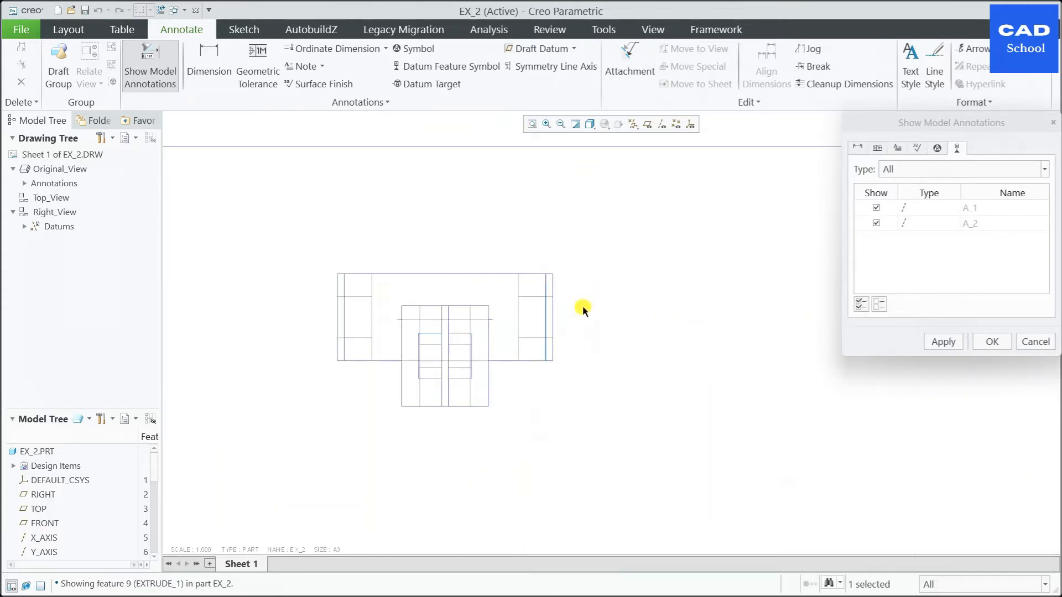
scroll(476, 288, up, 2)
scroll(477, 318, up, 3)
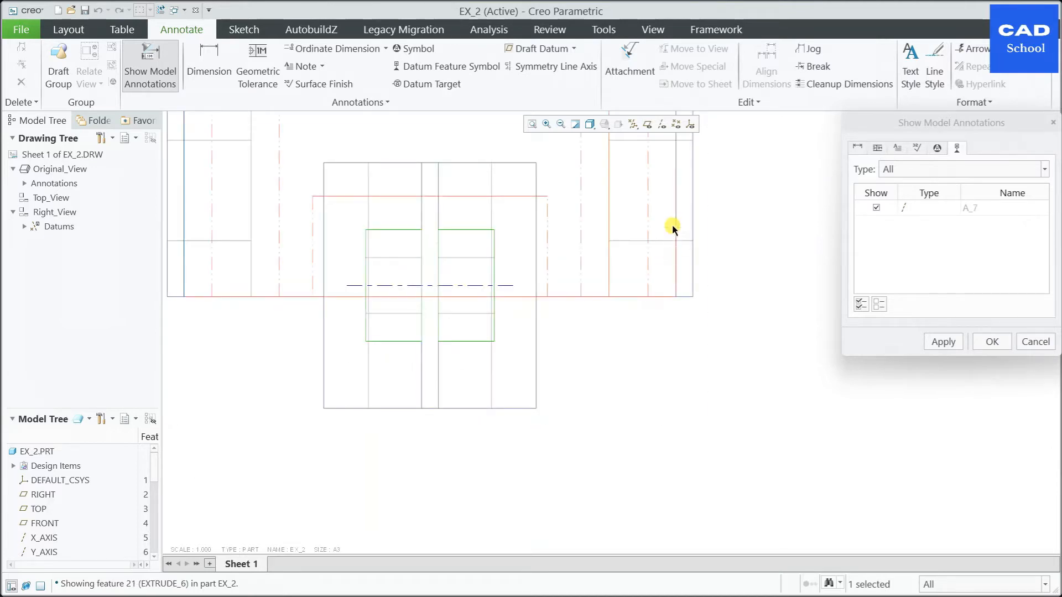
scroll(622, 351, down, 3)
scroll(450, 260, up, 2)
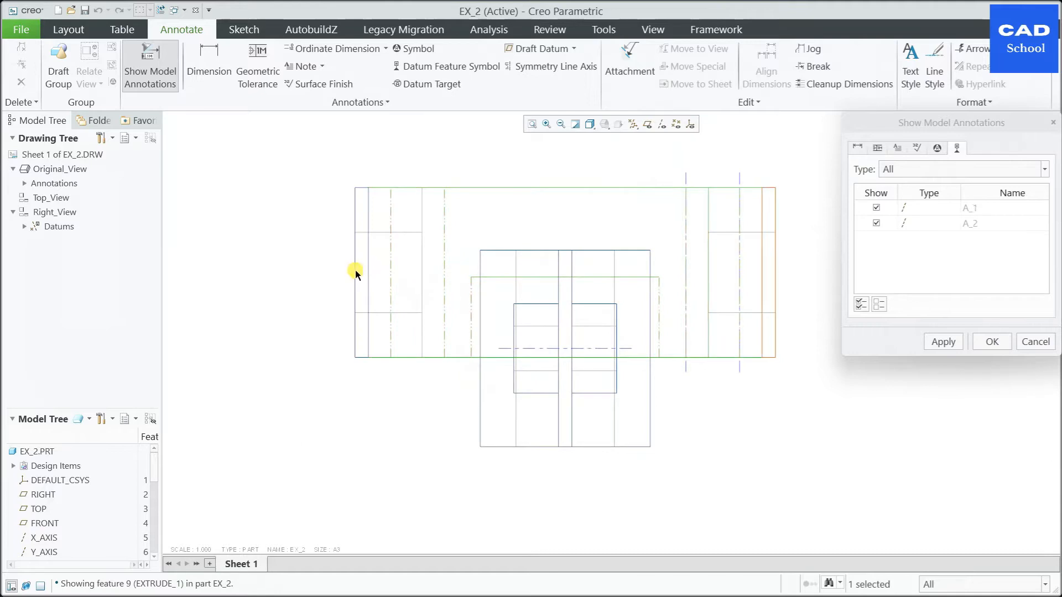
scroll(553, 199, down, 2)
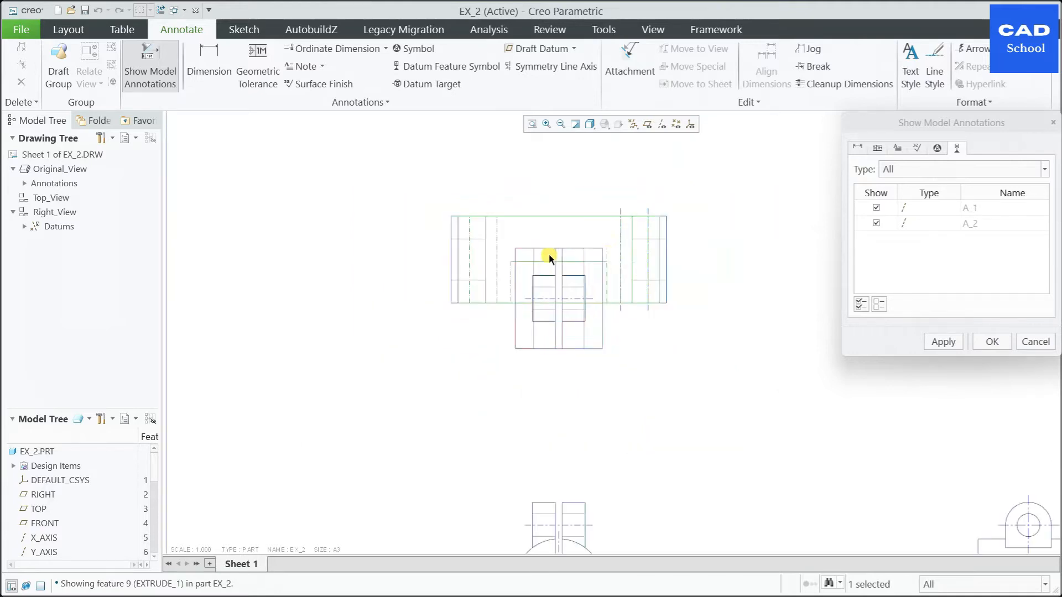
click(877, 224)
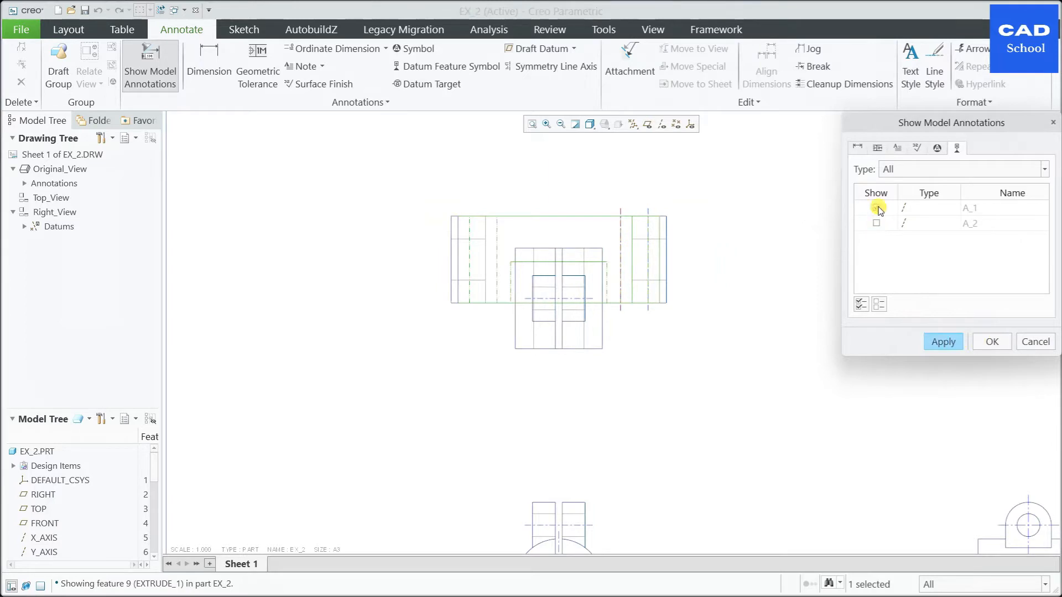
click(944, 343)
click(1036, 343)
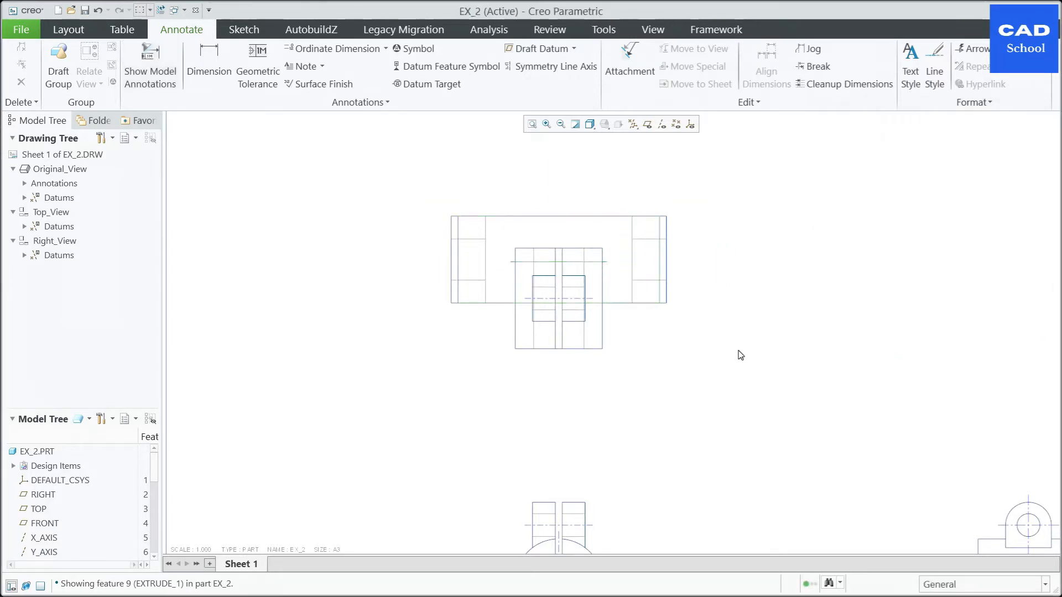
Step: Delete the two axis crosses at the fork's rounded corners in Original_View
scroll(581, 280, up, 3)
scroll(517, 273, down, 6)
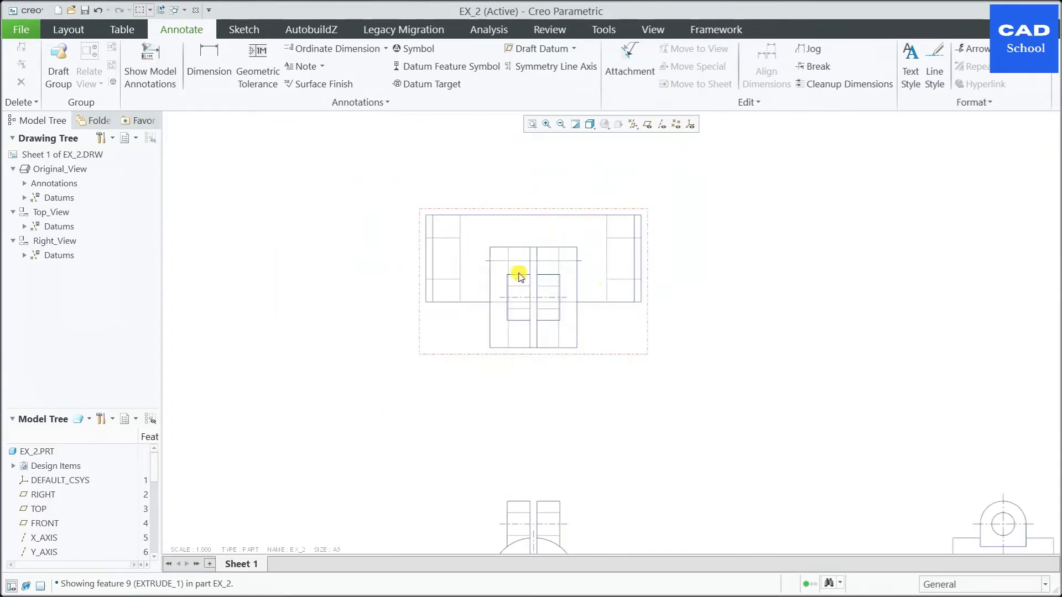
scroll(744, 490, up, 2)
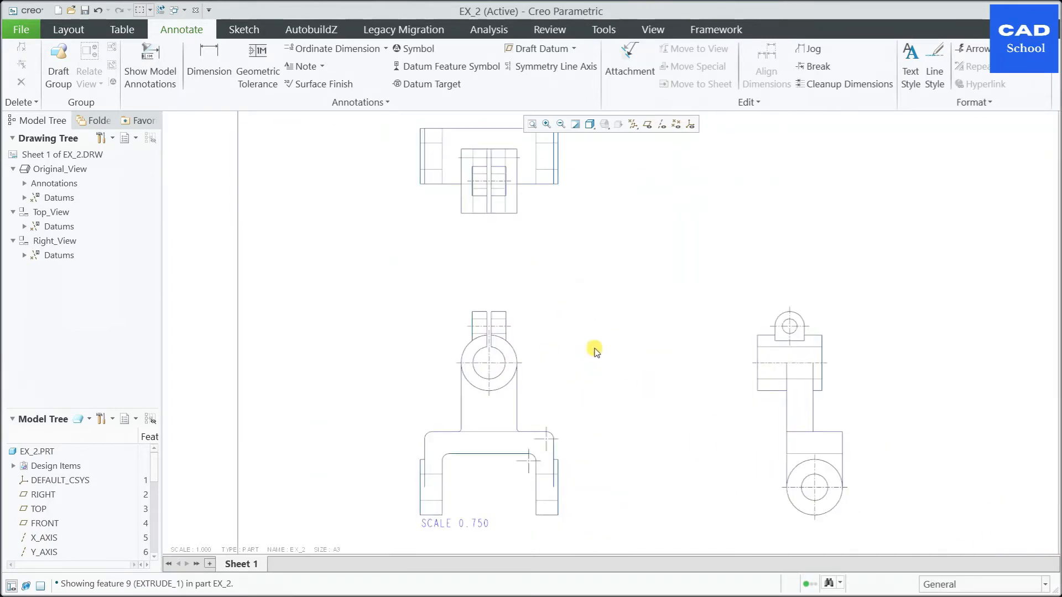
scroll(600, 473, up, 2)
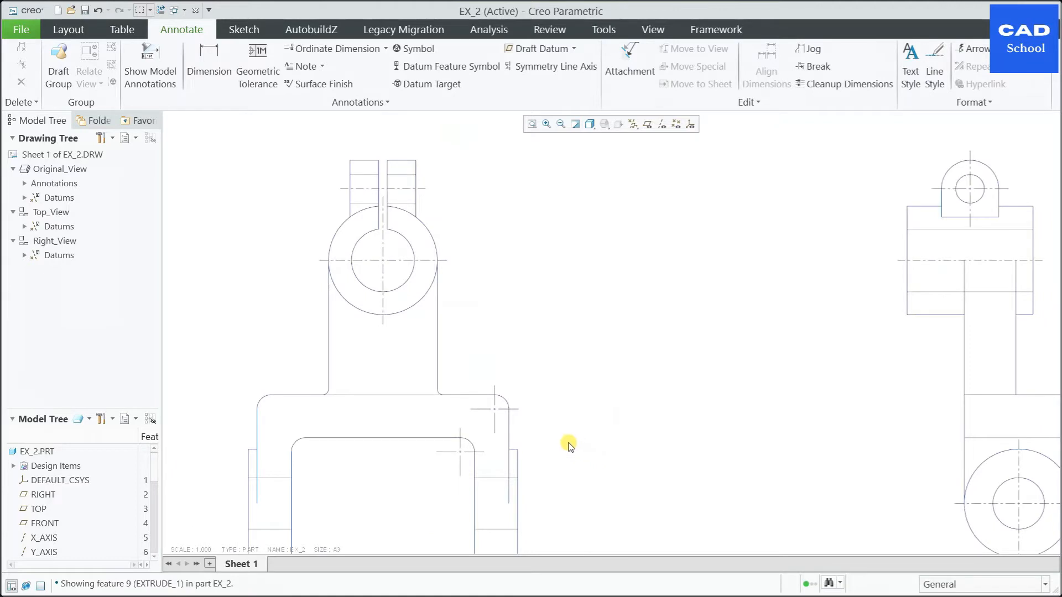
click(494, 412)
key(Delete)
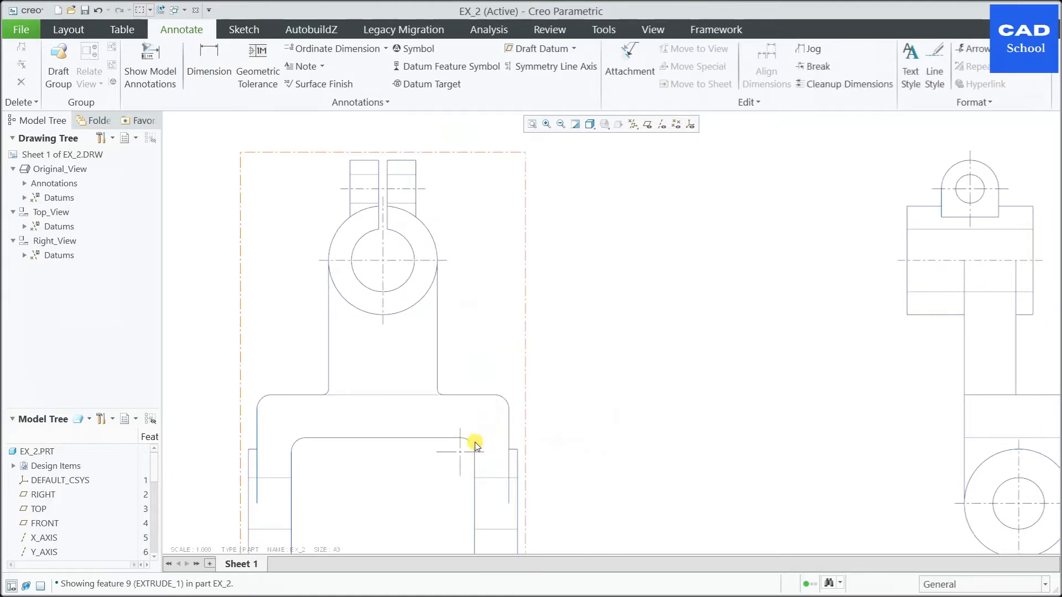
click(462, 452)
key(Delete)
click(333, 289)
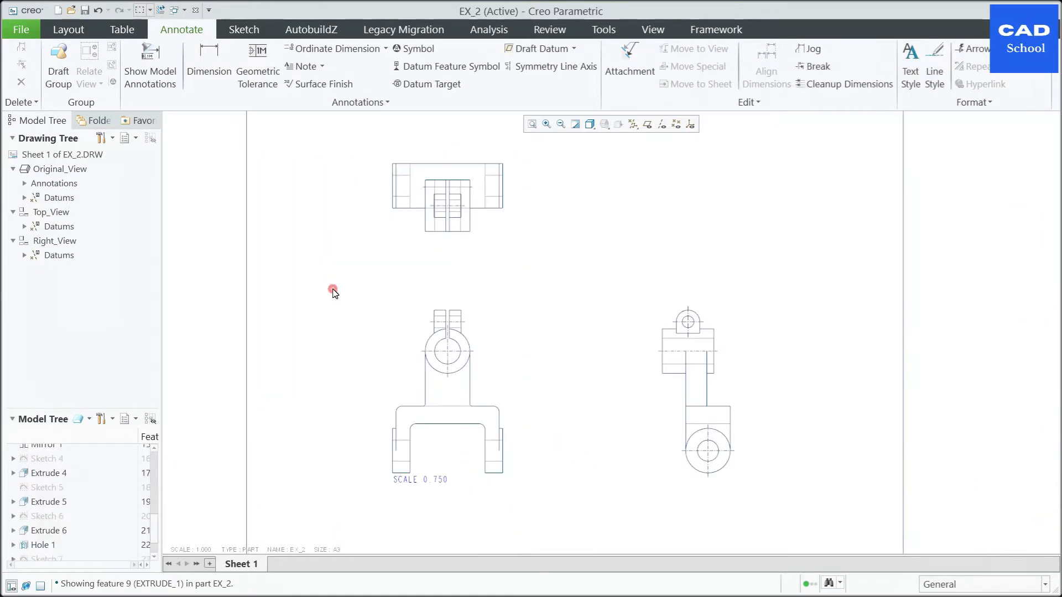
scroll(647, 332, down, 3)
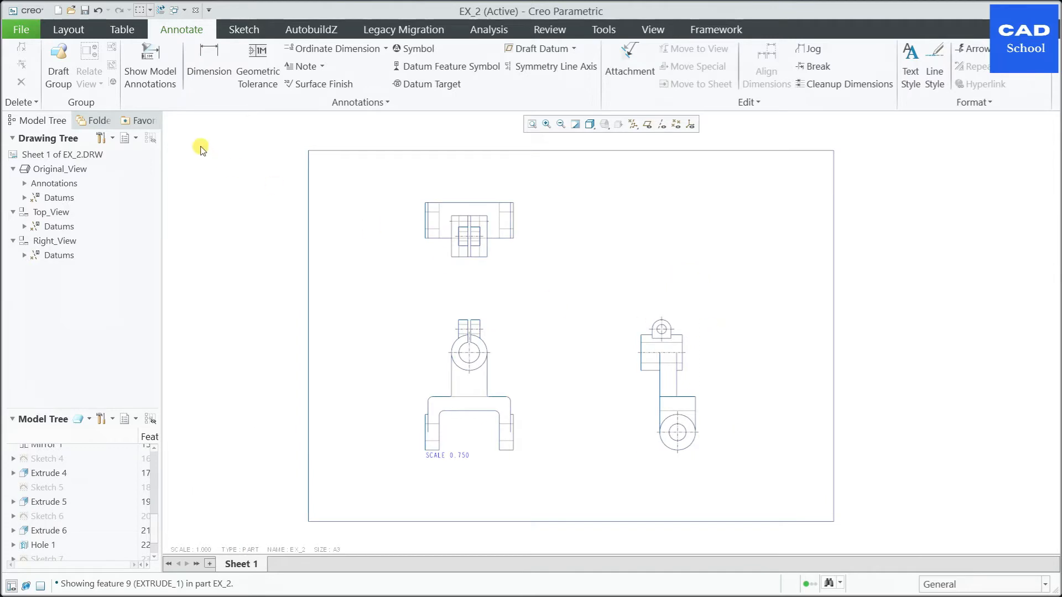
Step: Show all model dimensions of Original_View
click(150, 66)
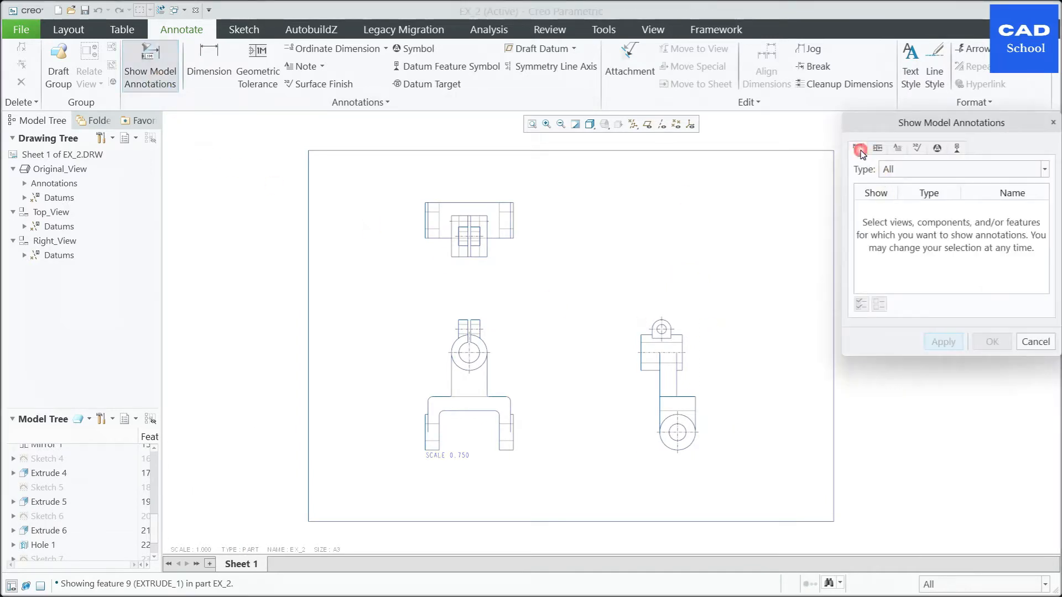
click(504, 378)
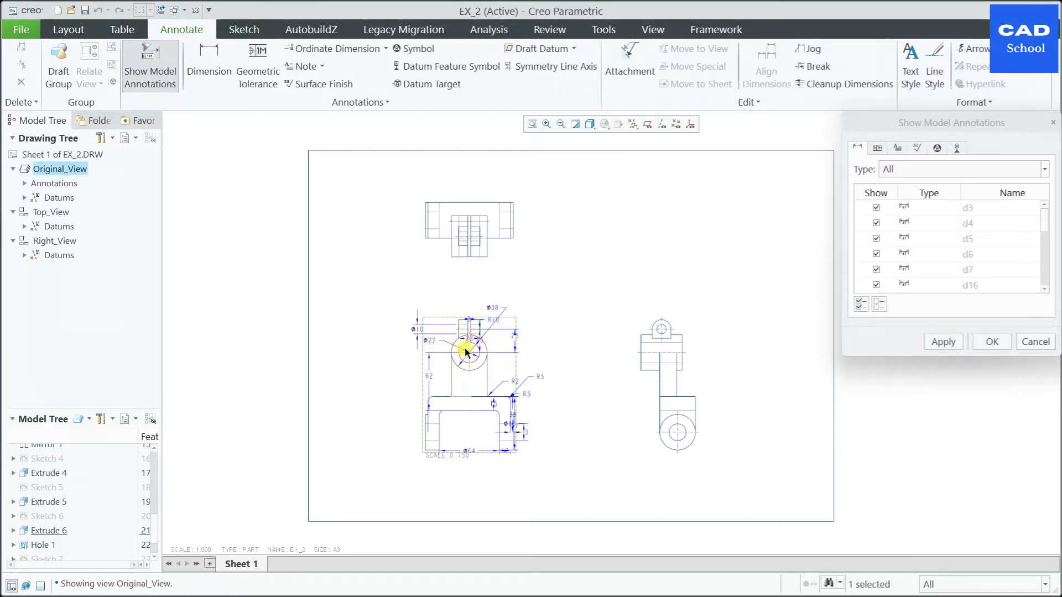
click(943, 342)
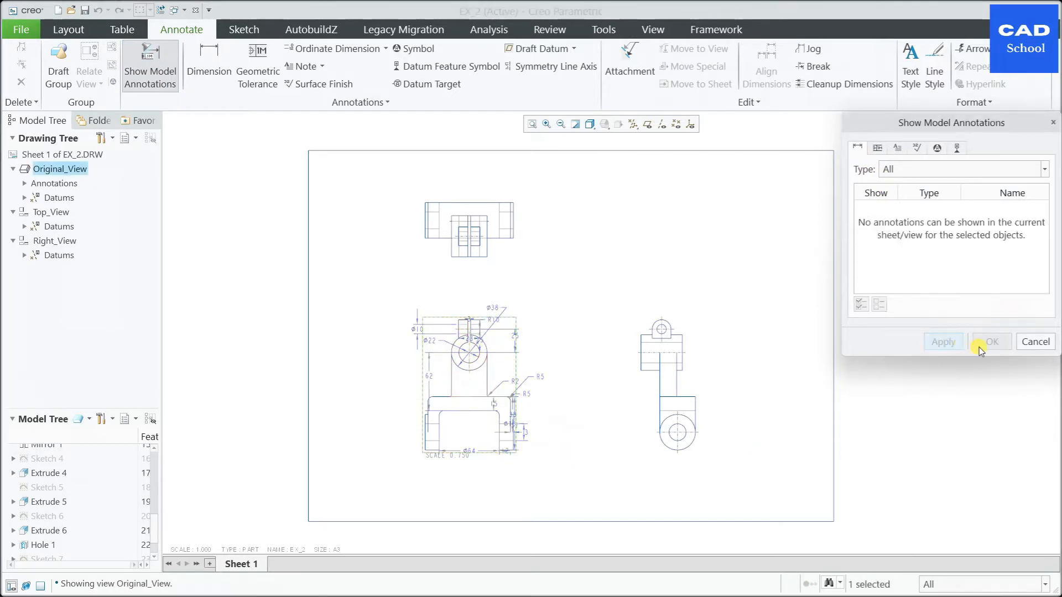
Step: Show all model dimensions of Right_View, try the same for Top_View, and finish showing annotations
click(692, 384)
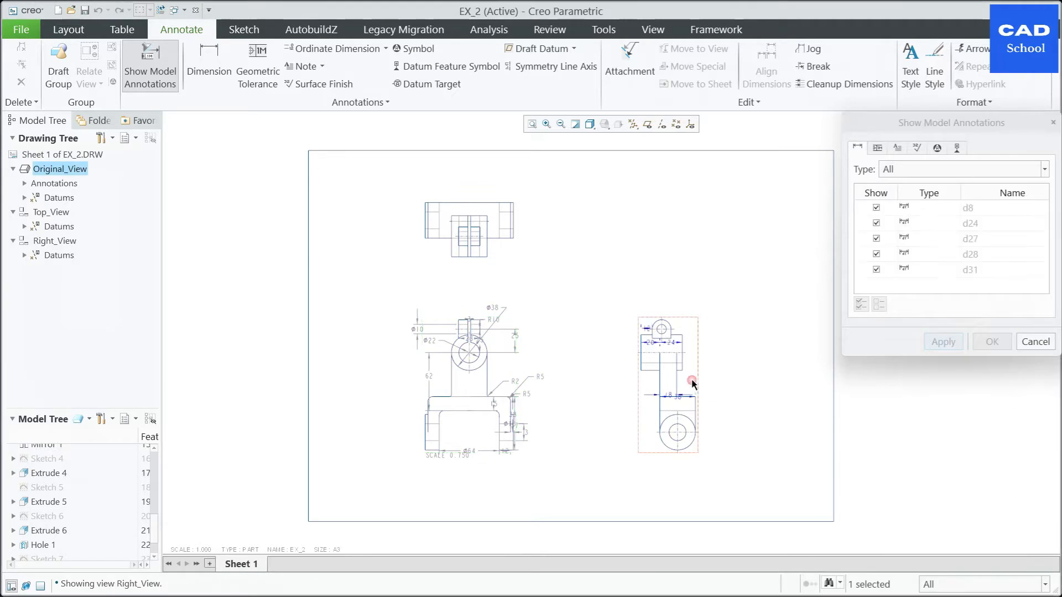
click(943, 343)
click(496, 232)
scroll(533, 257, up, 3)
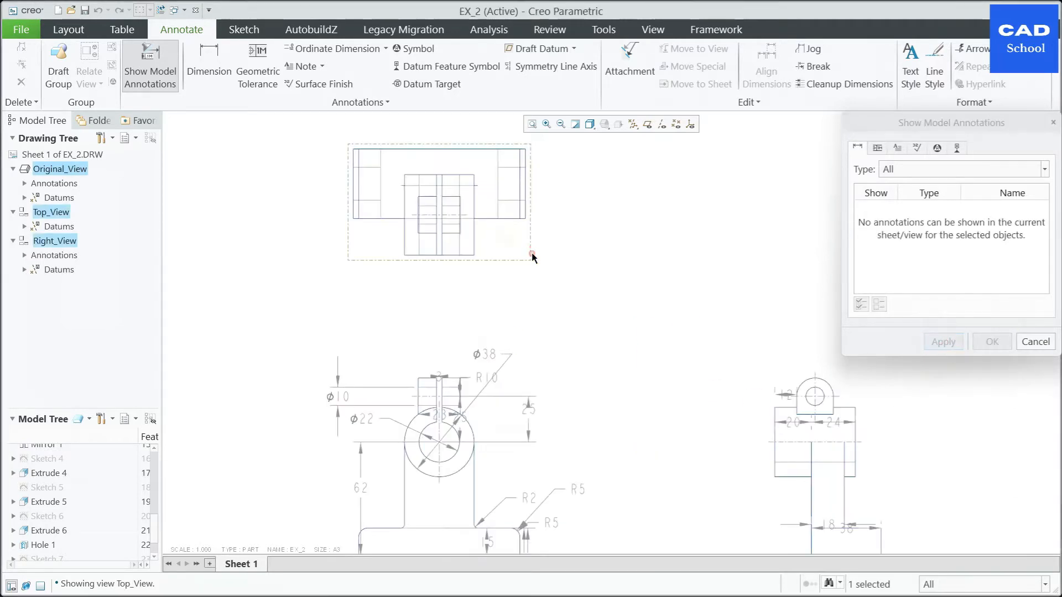
click(1032, 343)
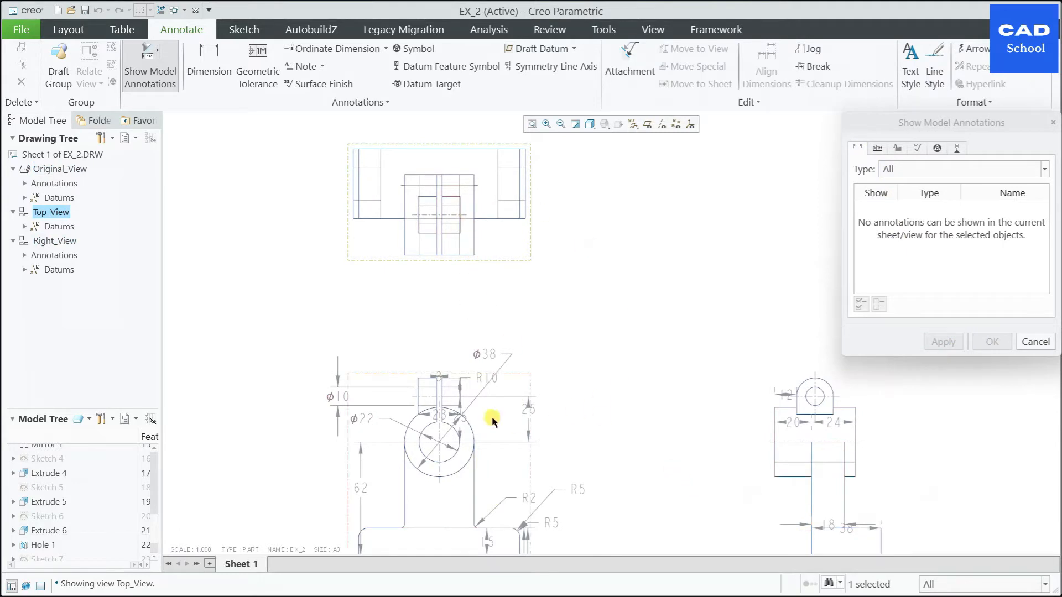
Step: Close the annotation display and move the scale note from below Original_View to the open area left of its upper part
click(1034, 343)
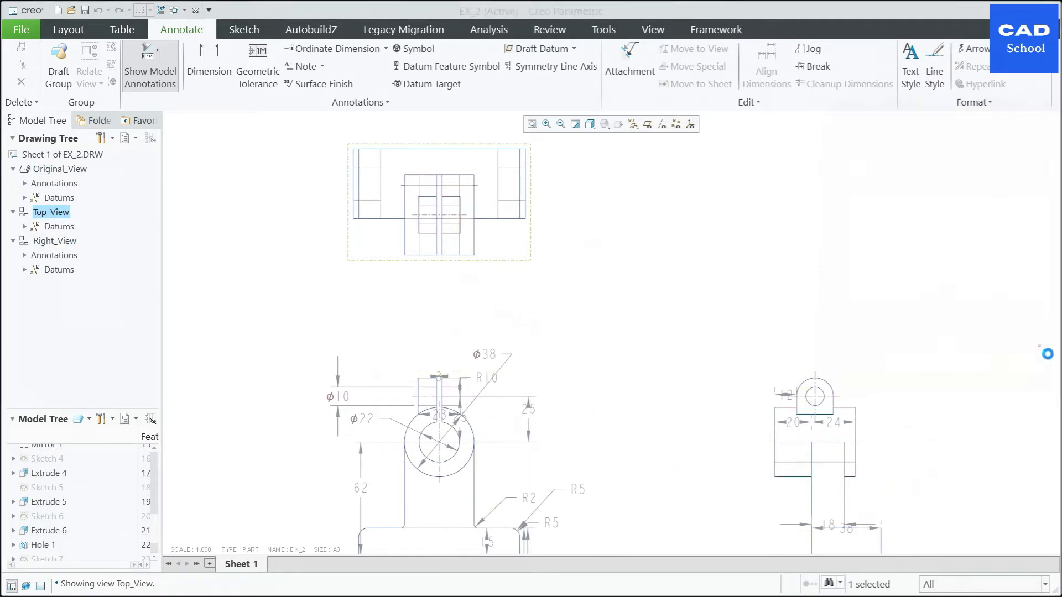
scroll(565, 299, down, 2)
scroll(540, 339, up, 1)
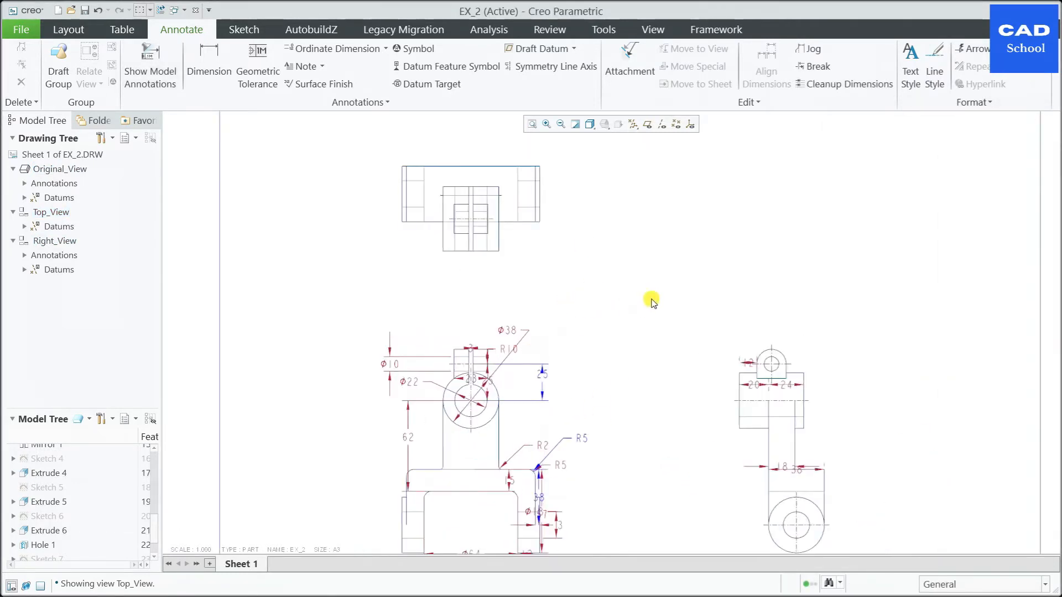
middle_drag(643, 305, 616, 234)
click(428, 490)
mouse_move(436, 495)
mouse_down()
mouse_move(268, 313)
mouse_move(289, 284)
mouse_move(281, 248)
mouse_up()
click(835, 158)
Step: Clean up the dimensions of all three views with a 0.500 offset and 0.4 increment, without snap lines
scroll(849, 145, down, 2)
scroll(784, 253, up, 1)
scroll(706, 310, down, 3)
scroll(772, 343, up, 1)
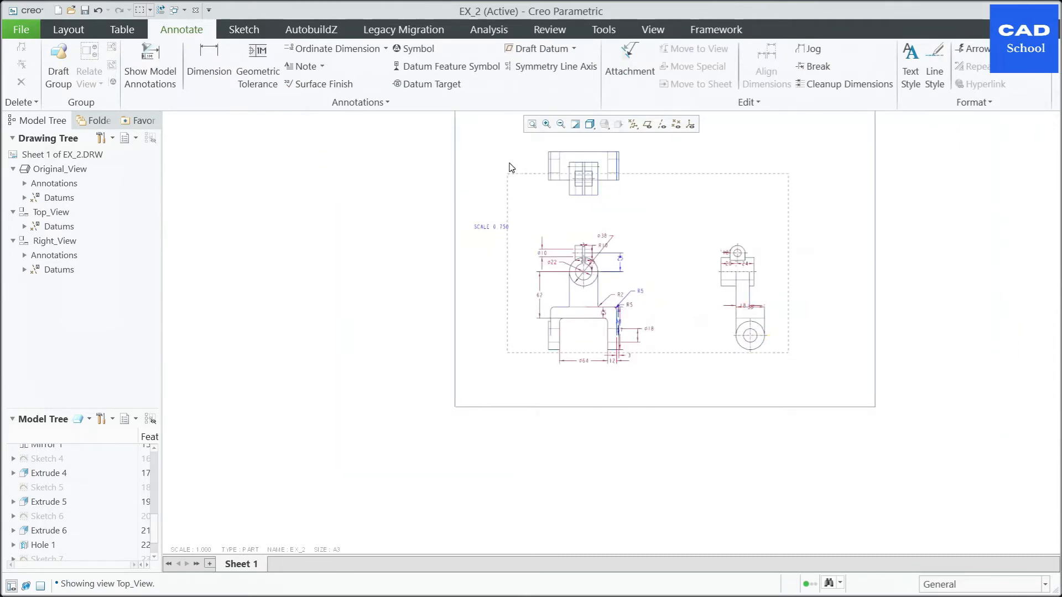
drag(513, 149, 512, 147)
scroll(879, 276, up, 2)
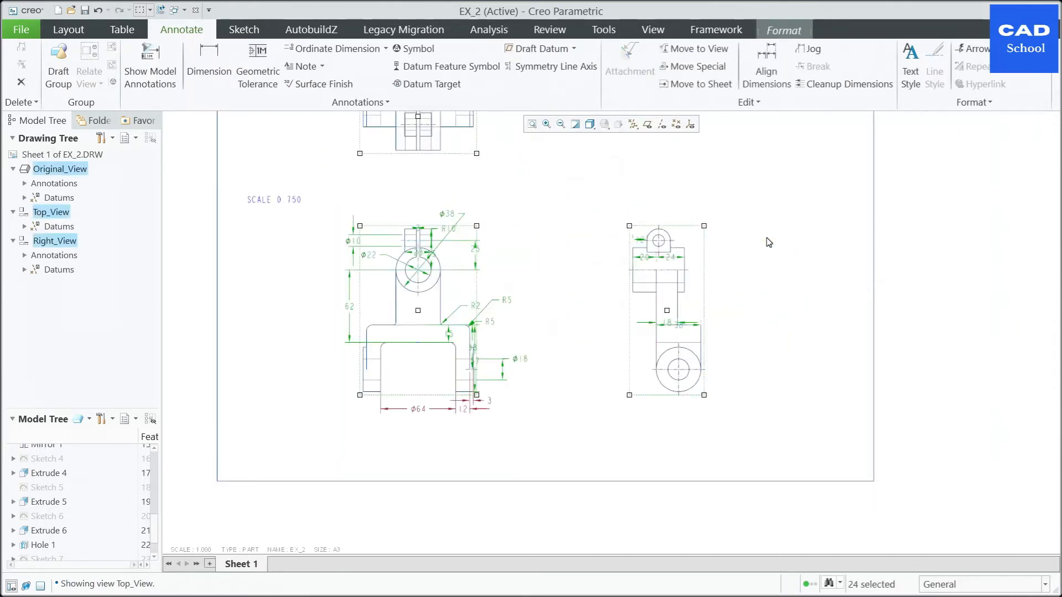
right_click(769, 243)
click(699, 365)
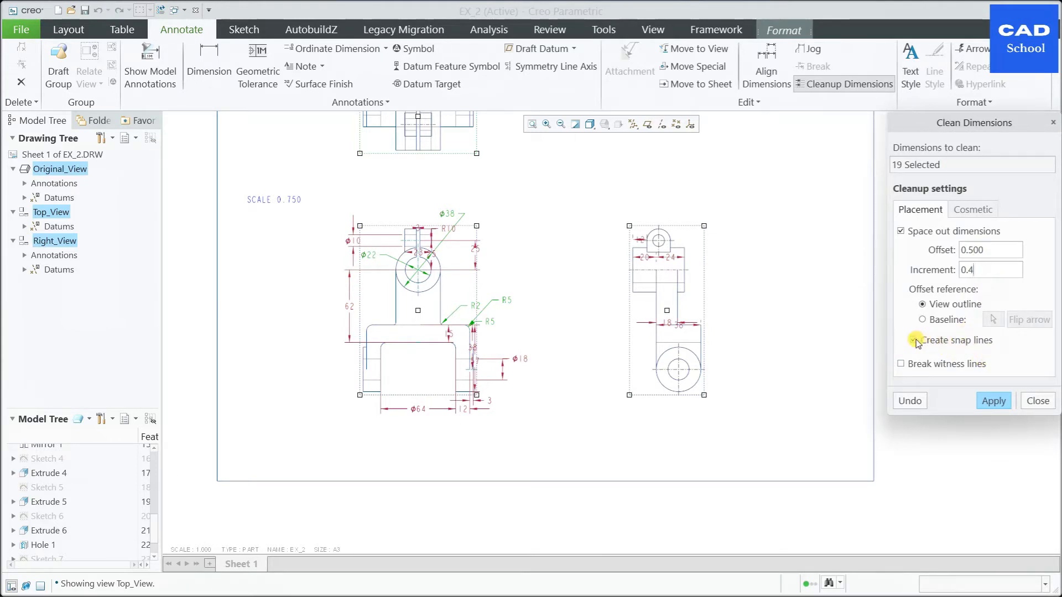
click(993, 401)
click(1038, 401)
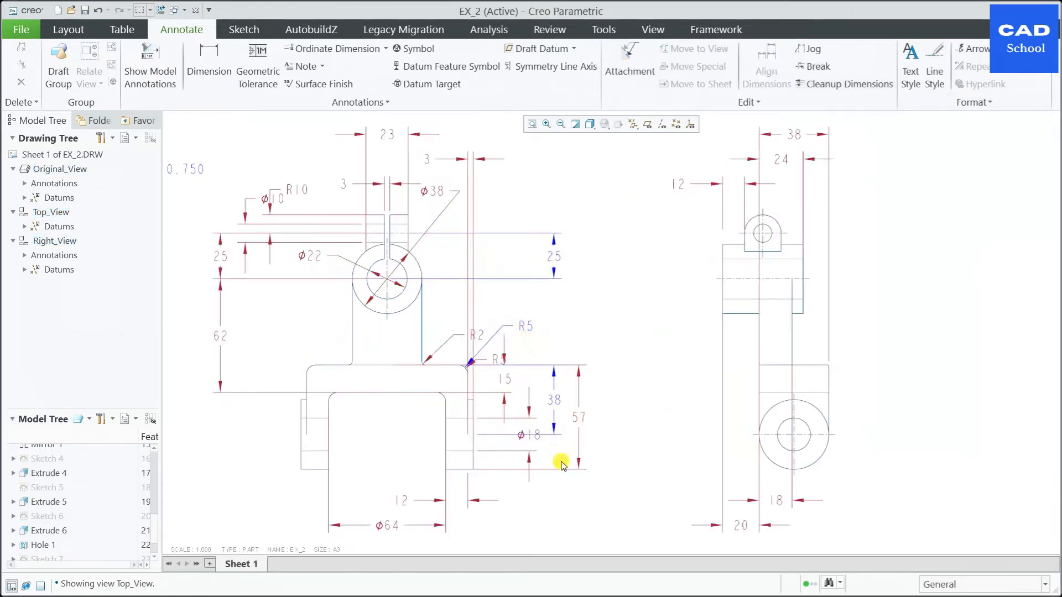
Step: Move the Ø18 dimension from Original_View to Right_View and place it to the upper right of the fork hole
scroll(557, 465, down, 3)
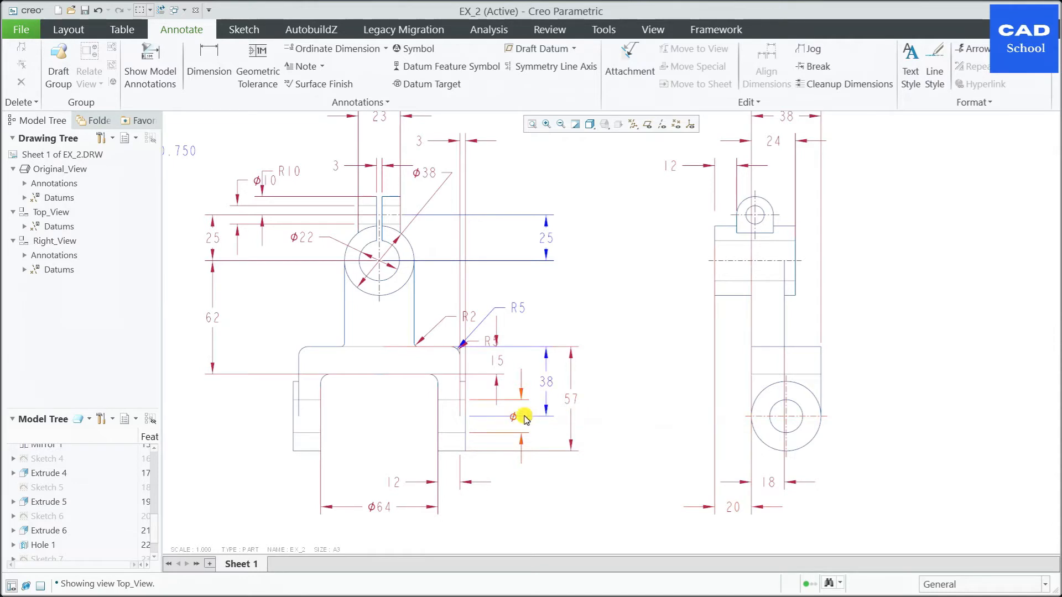
click(525, 418)
click(532, 376)
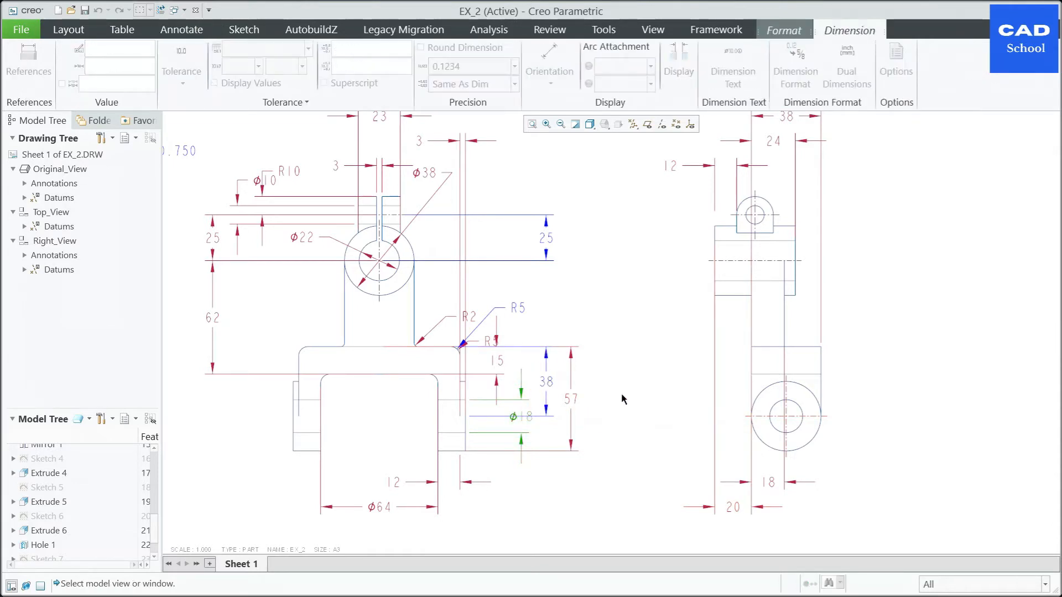
click(811, 426)
drag(736, 425, 910, 383)
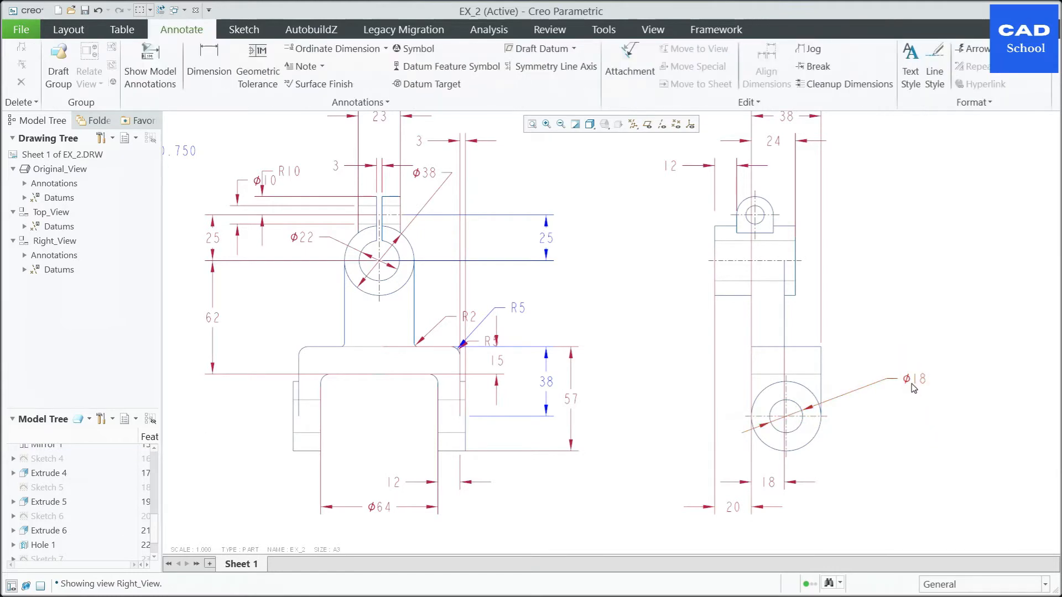
Step: Flip the arrows of the Ø18 dimension in Right_View to a single arrow pointing at the hole from outside
click(913, 387)
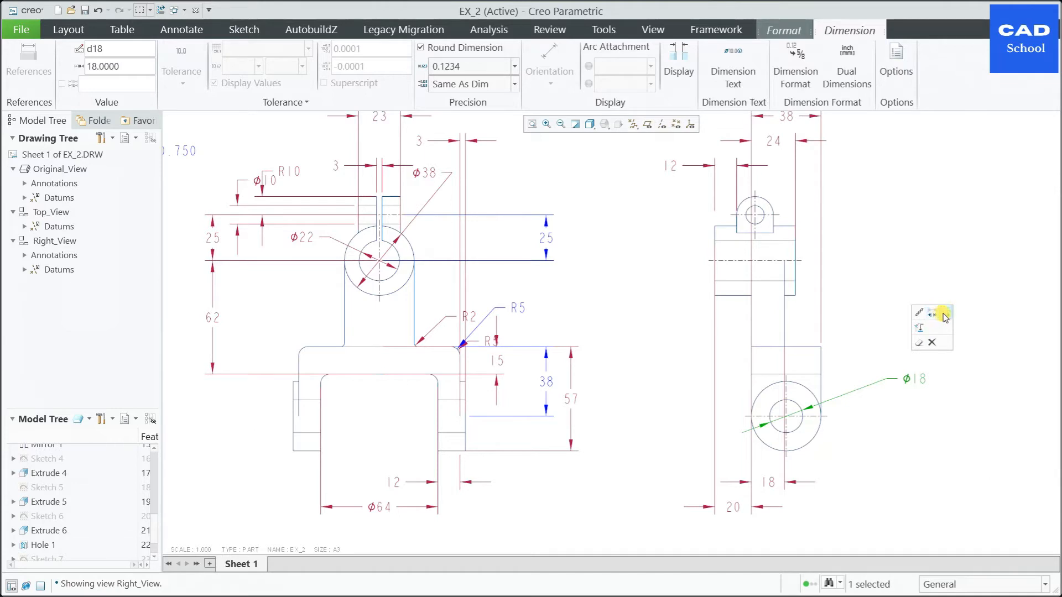
click(944, 313)
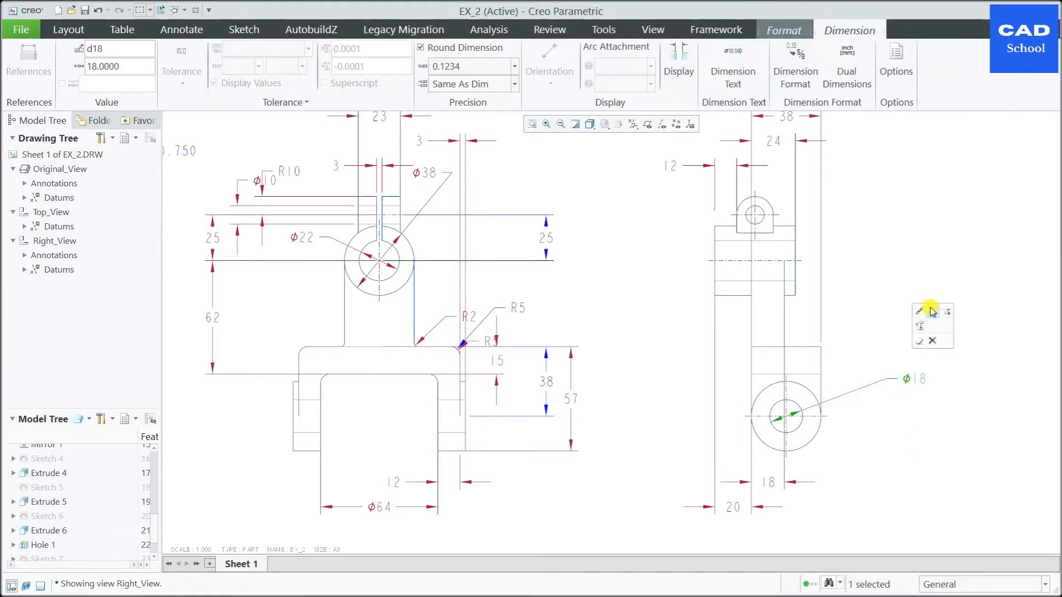
click(910, 433)
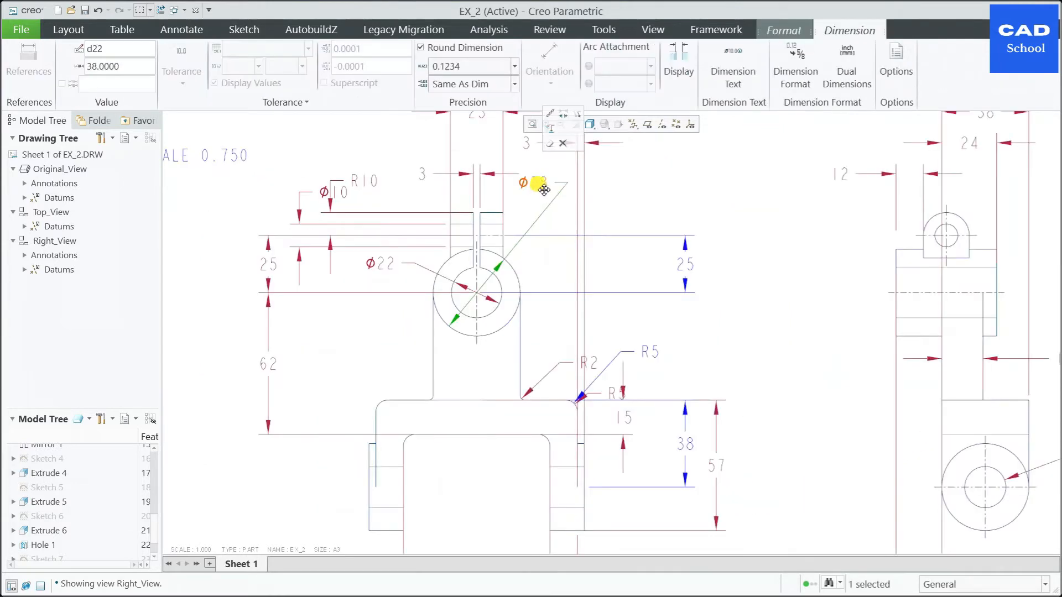
Step: Place the Ø38 dimension to the upper right of the boss in Original_View and flip its text to the leader's outer side
drag(543, 186, 609, 204)
click(656, 202)
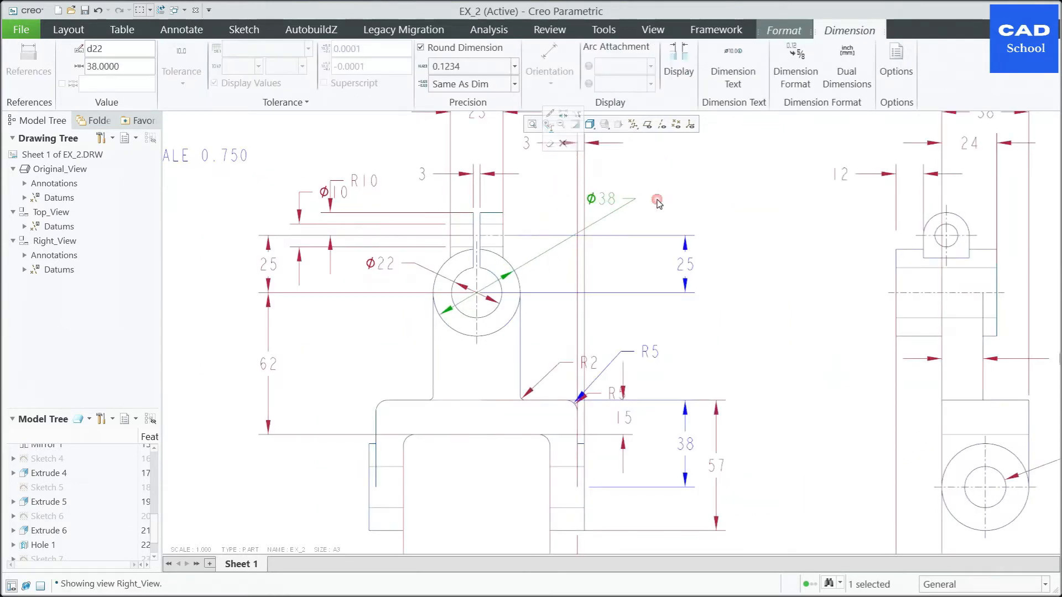
click(600, 204)
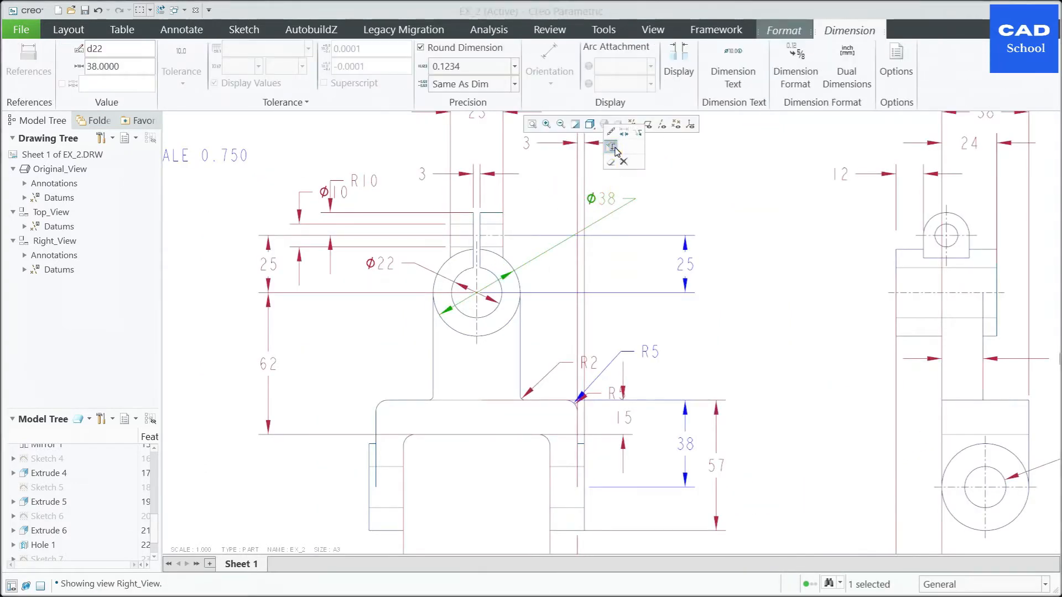
click(610, 147)
click(713, 210)
Step: Move the Ø22 dimension to the right side of the bore in Original_View, just below the Ø38 dimension
click(382, 265)
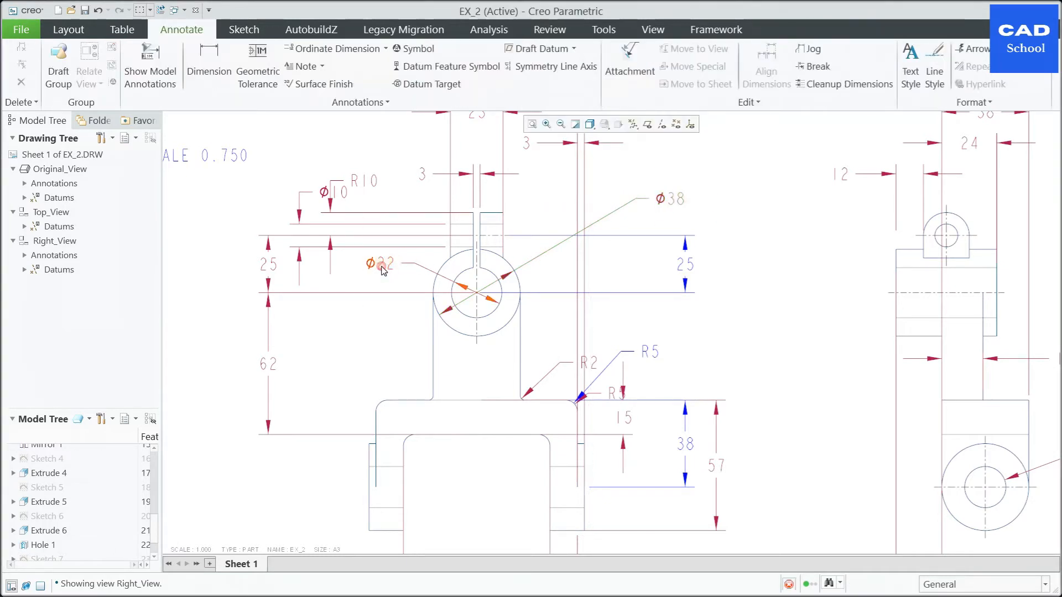
mouse_move(408, 268)
mouse_down()
mouse_move(482, 254)
mouse_move(588, 263)
mouse_up()
click(719, 258)
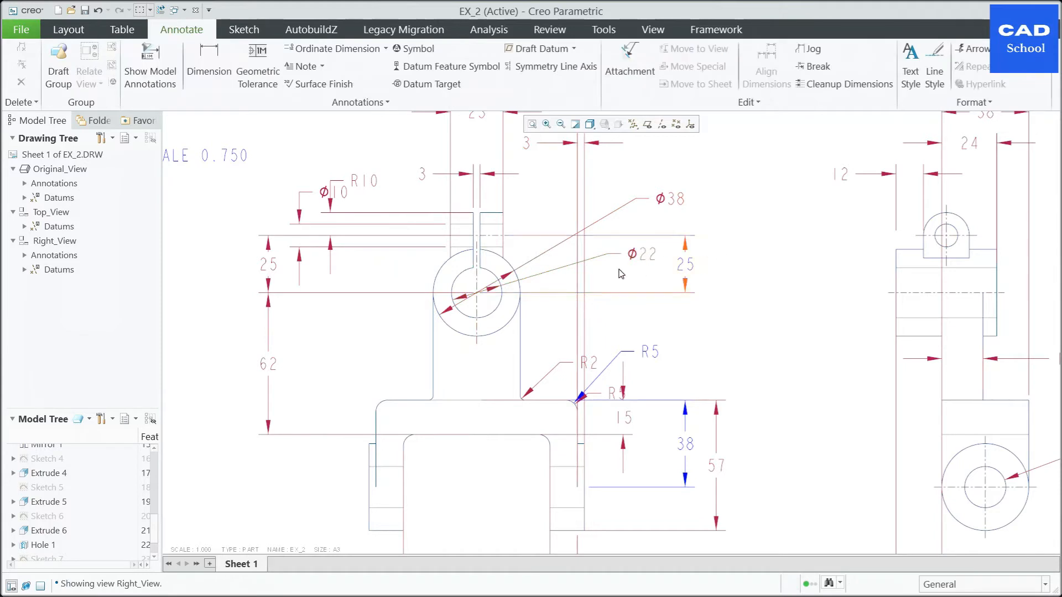
Step: Move the 3 dimension below the fork in Original_View and shift the 12 dimension's text to the right of its arrows
scroll(550, 297, up, 2)
scroll(379, 338, down, 2)
mouse_move(611, 211)
mouse_down()
mouse_move(610, 469)
mouse_move(654, 471)
mouse_up()
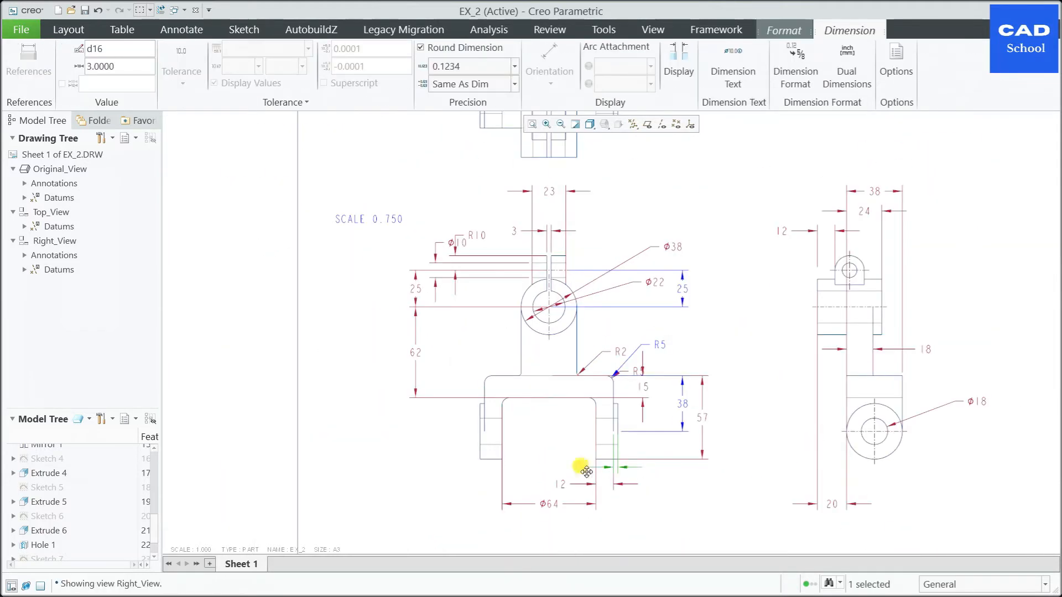
click(561, 485)
drag(561, 485, 643, 486)
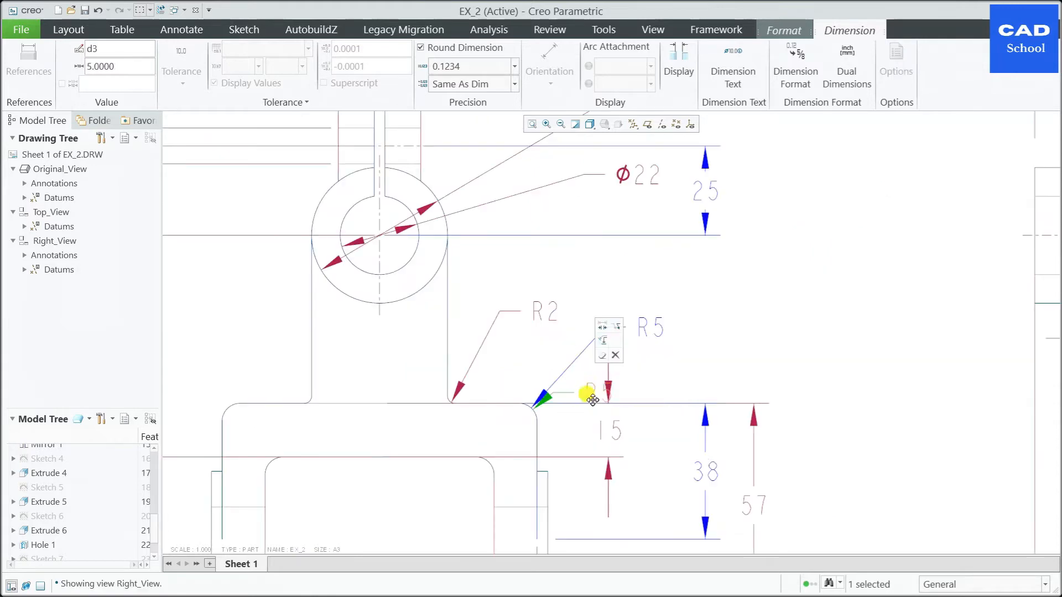
Step: Delete the duplicate lower R5 dimension at the fork's outer corner in Original_View
click(615, 358)
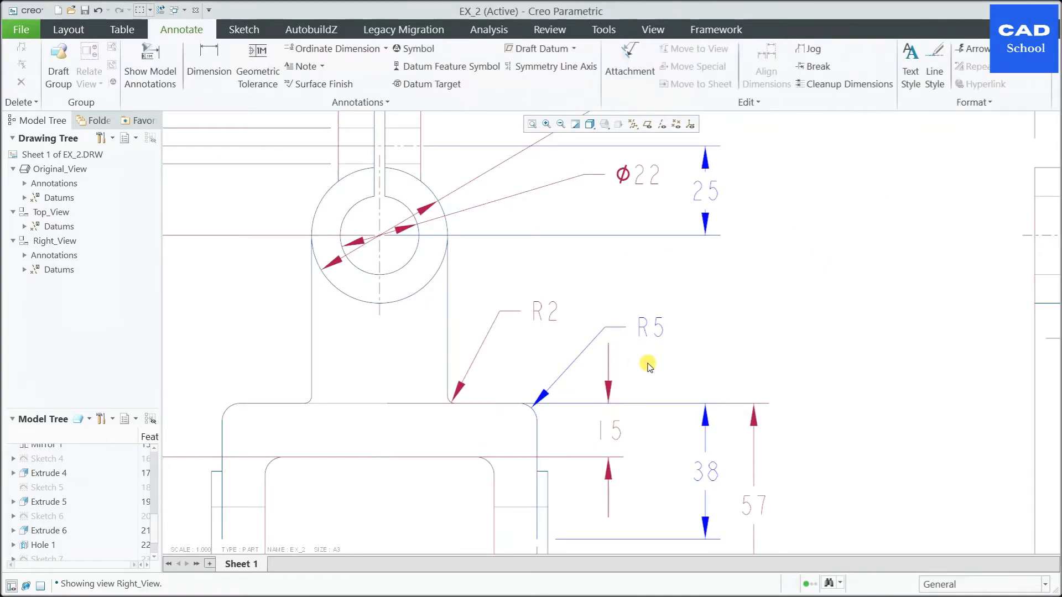
scroll(661, 368, down, 5)
scroll(802, 277, up, 4)
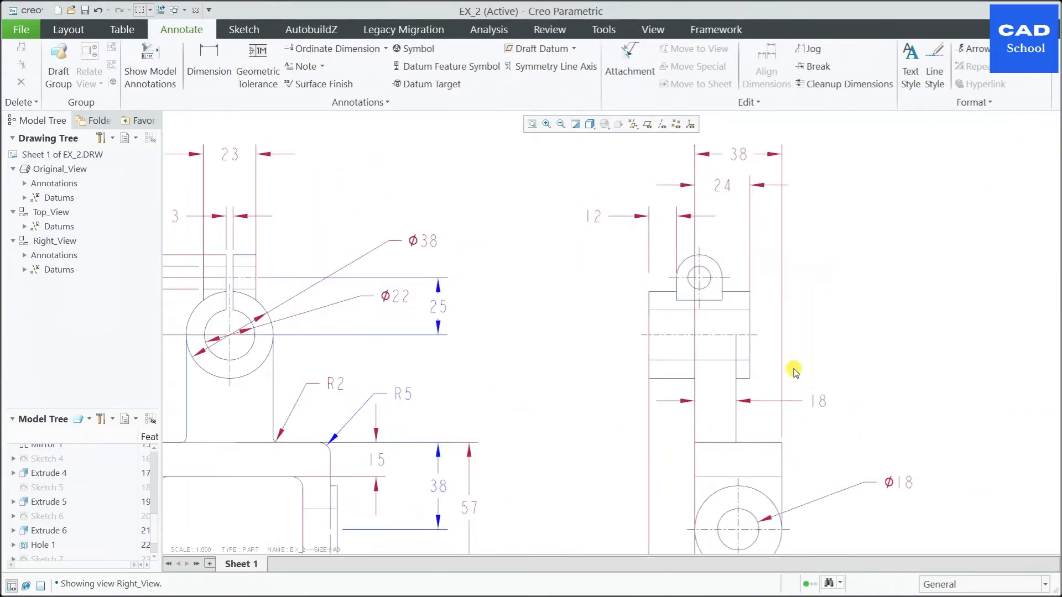
Step: Shorten all four ends of the axis cross on the Ø18 fork hole in Right_View to just around the outer circle
scroll(794, 378, down, 4)
scroll(782, 443, up, 5)
click(752, 489)
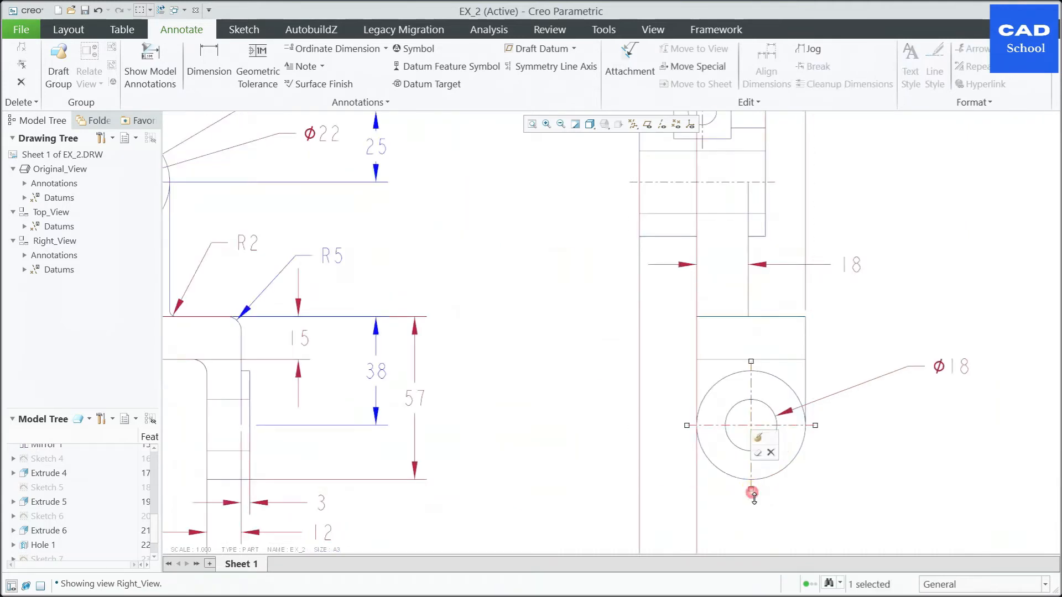
mouse_move(753, 491)
mouse_down()
mouse_move(756, 470)
mouse_move(754, 488)
mouse_up()
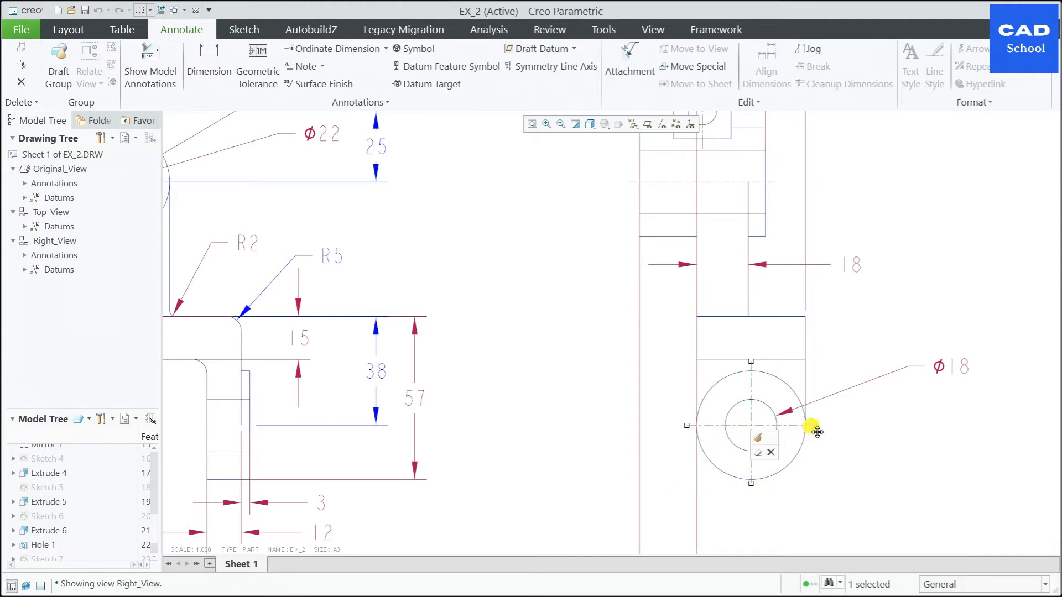
drag(816, 426, 816, 427)
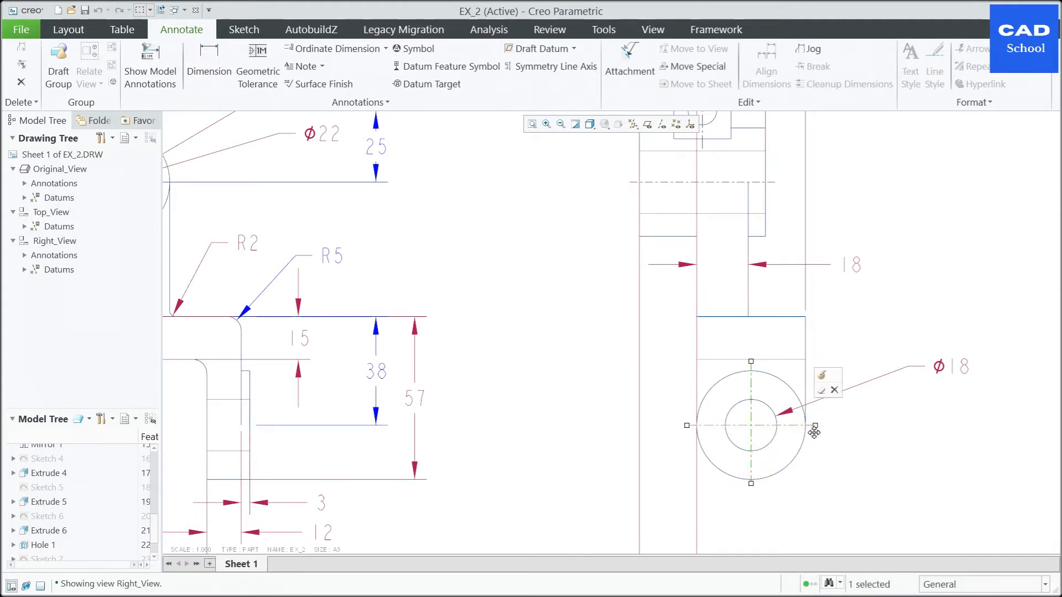
drag(816, 427, 810, 427)
drag(751, 361, 752, 371)
drag(686, 426, 702, 425)
click(940, 452)
Step: Shorten all four ends of the axis cross on the Ø22 bore in Original_View to about the boss's outer circle
scroll(657, 417, down, 2)
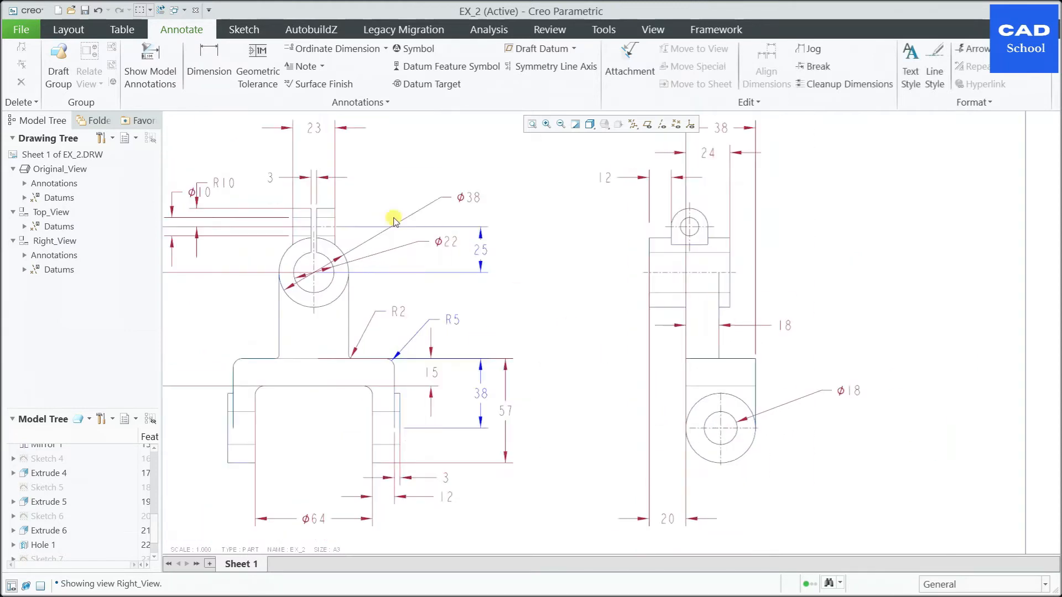
scroll(294, 259, up, 3)
click(334, 221)
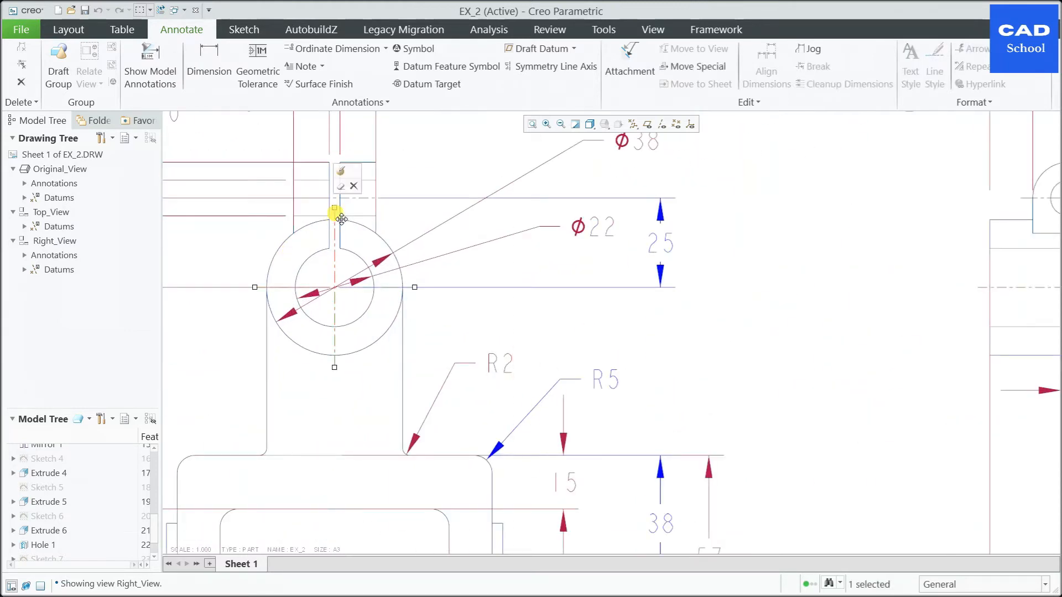
drag(336, 232, 335, 228)
drag(420, 288, 400, 288)
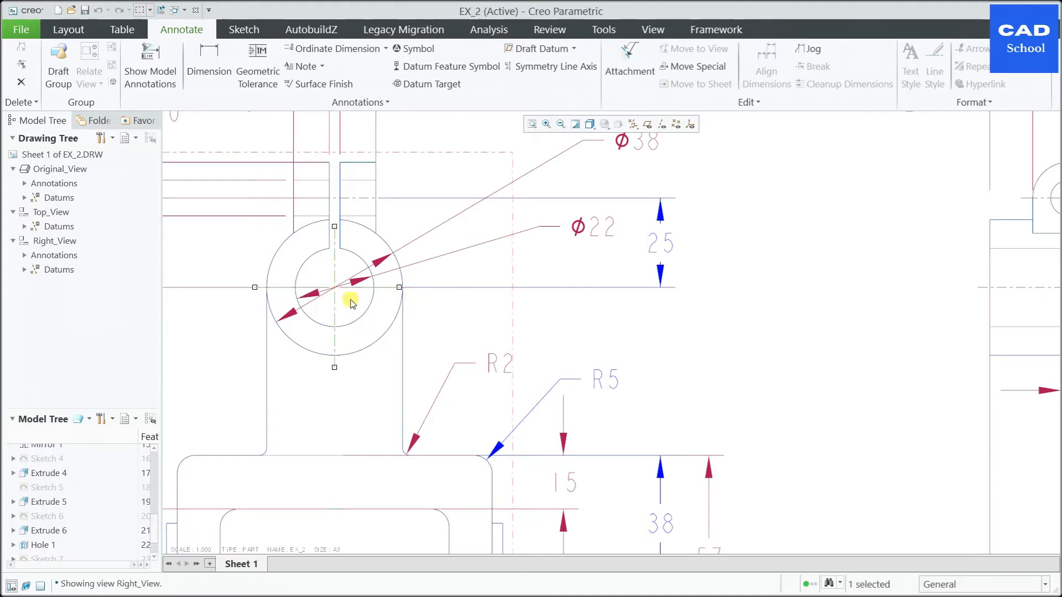
drag(257, 288, 267, 287)
drag(336, 365, 339, 360)
click(828, 314)
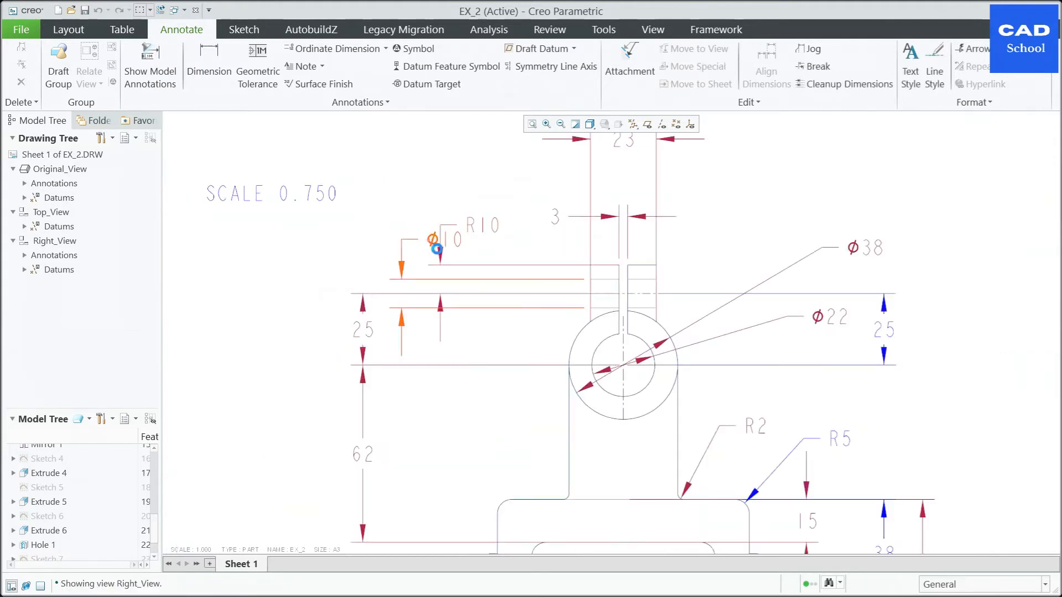
Step: Flip the text of the lug's Ø10 dimension in Original_View to the left side of its leader, clear of R10
click(433, 240)
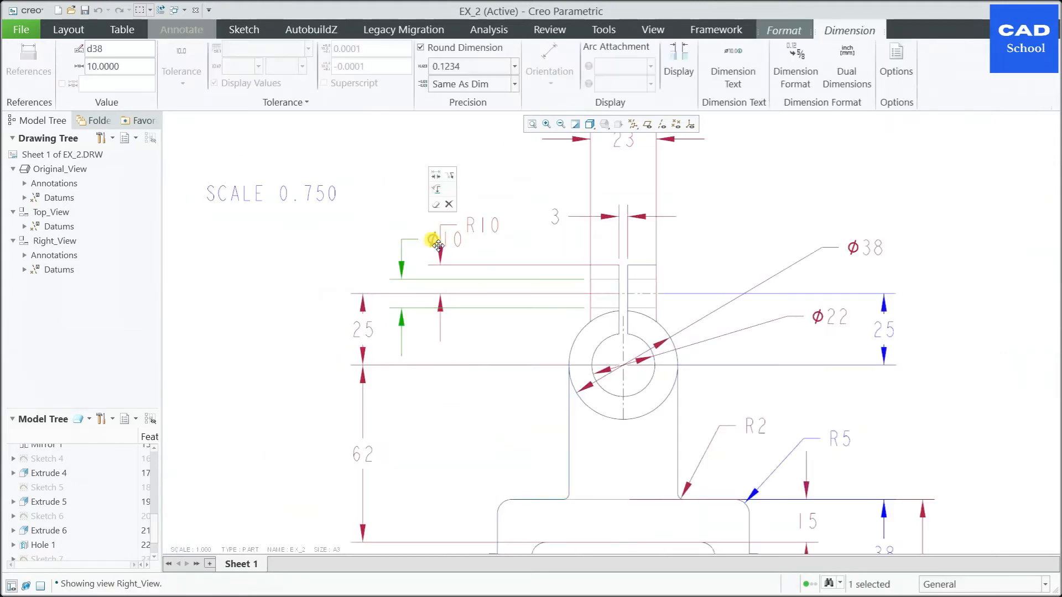
click(451, 179)
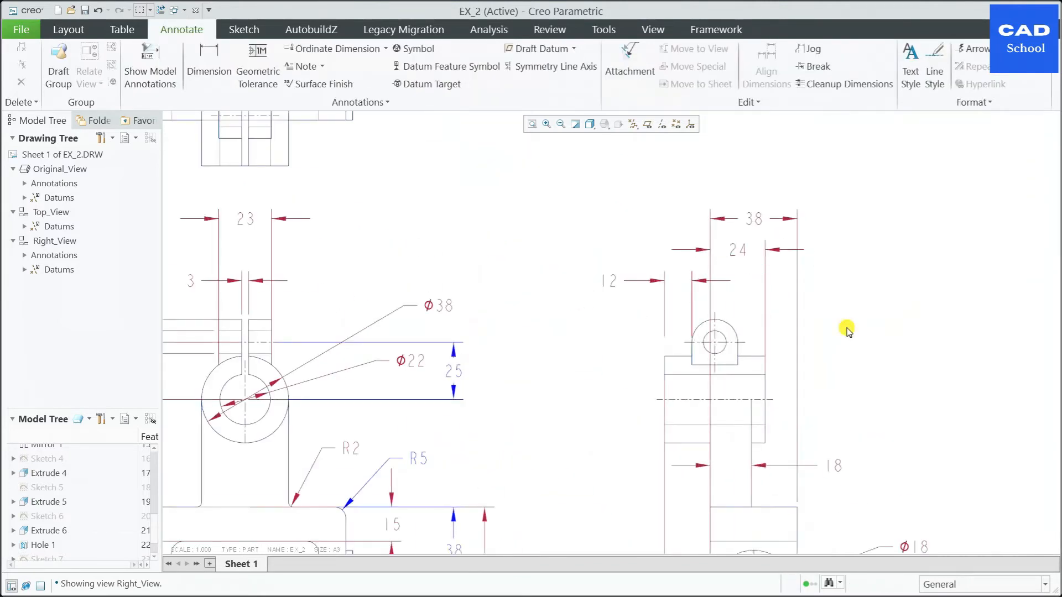
scroll(846, 331, down, 2)
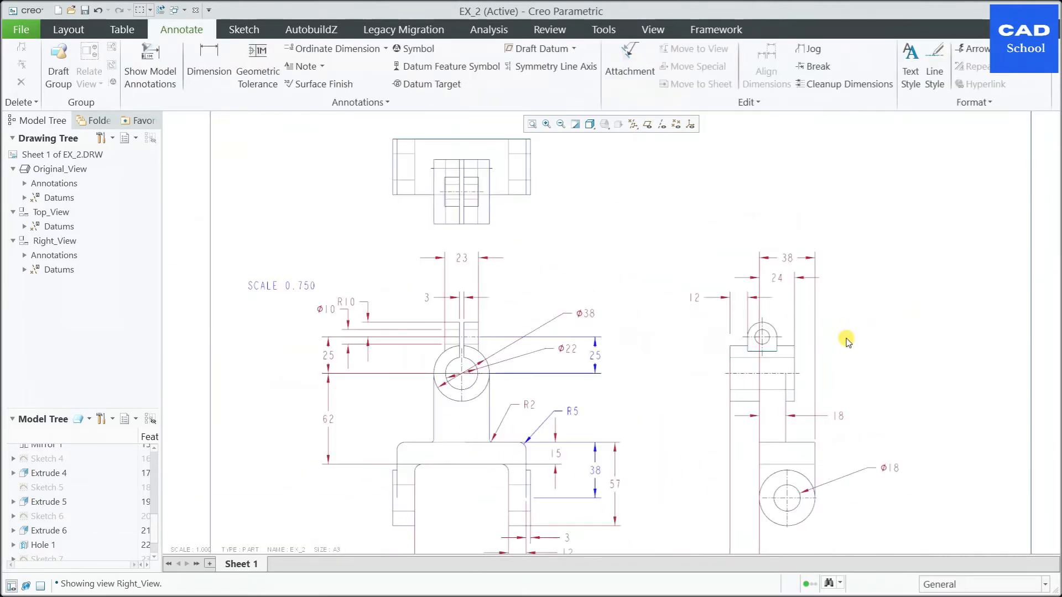
Step: Add an R10 radius dimension to the lug's rounded top in Right_View, placed to its upper right
scroll(842, 359, up, 2)
click(232, 74)
scroll(719, 301, up, 2)
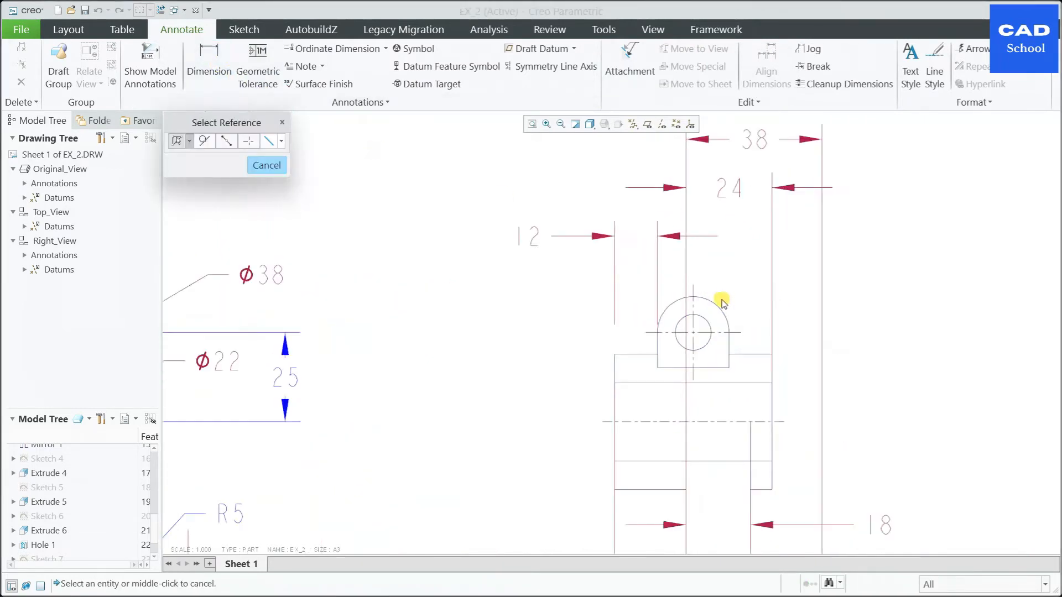
click(722, 308)
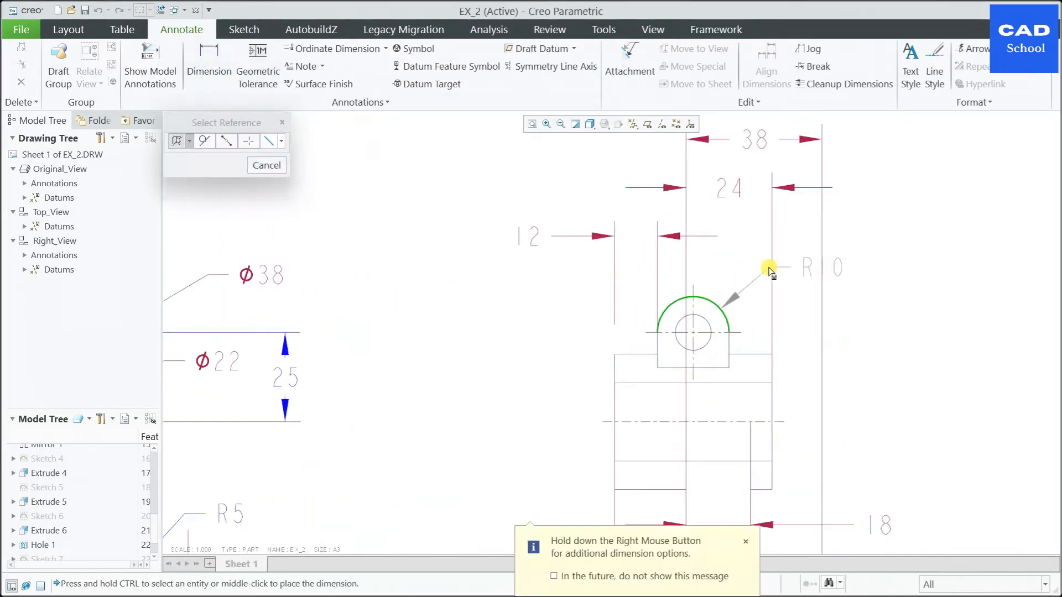
middle_click(768, 270)
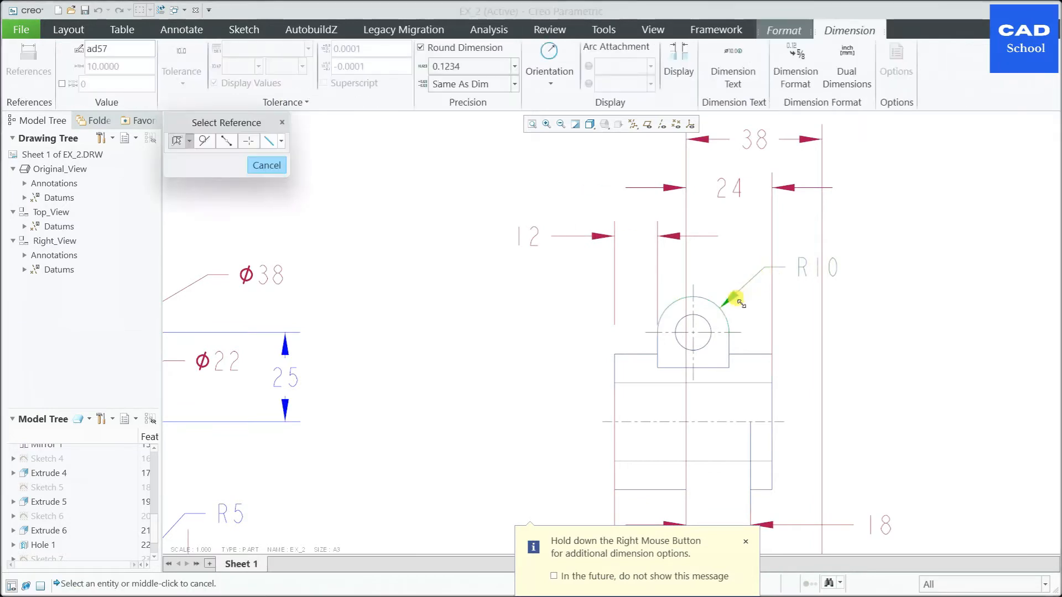
Step: Dimension the lug hole in Right_View beneath the R10 dimension and switch its orientation from radius to diameter
click(711, 324)
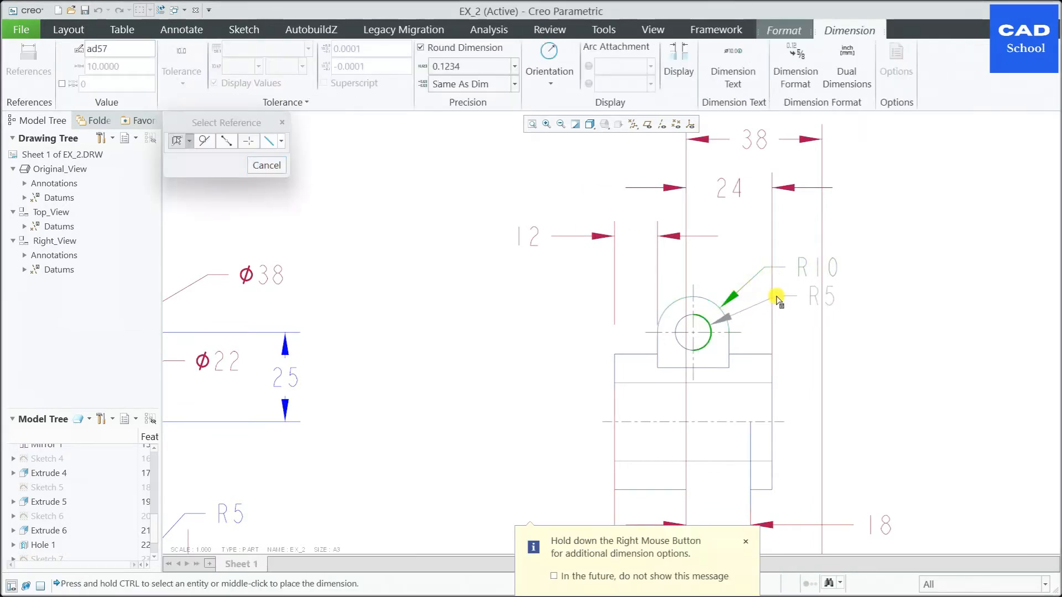
middle_click(791, 300)
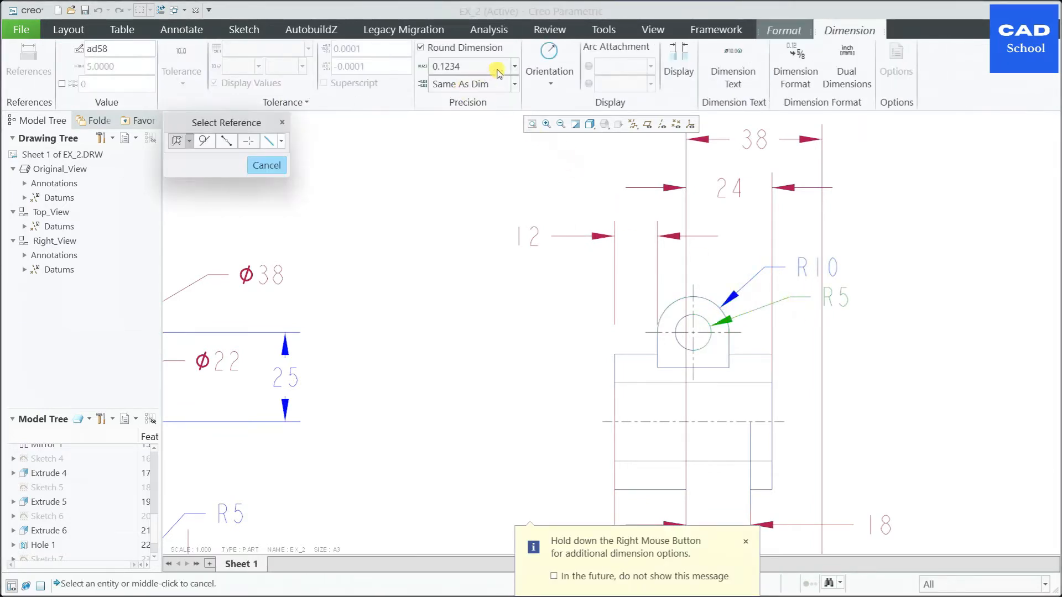
click(549, 64)
click(553, 102)
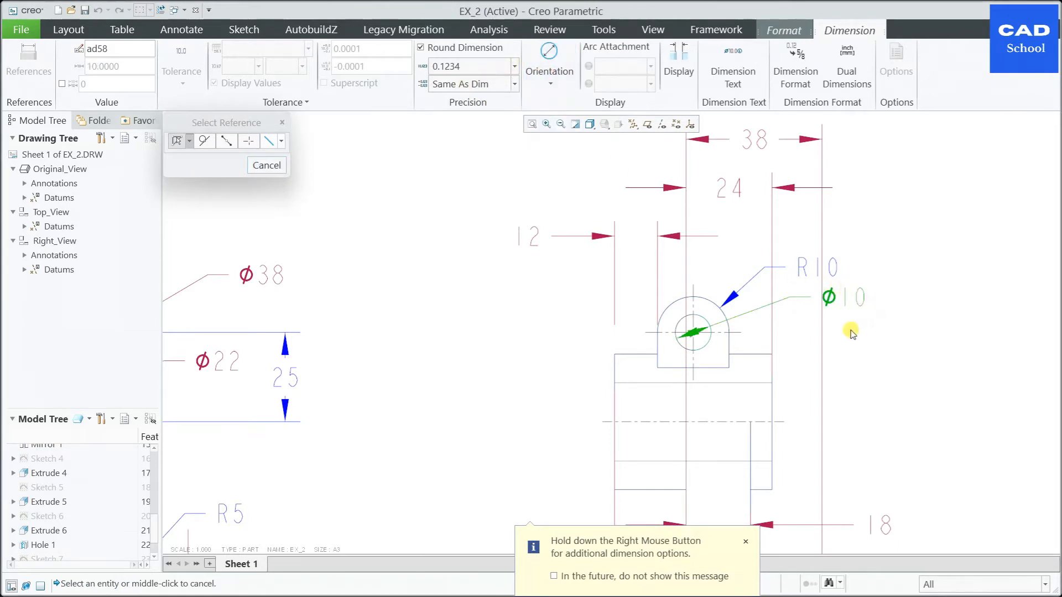
Step: Finish dimensioning and flip the arrows of the lug's Ø10 dimension in Right_View to a single outside arrow
click(841, 301)
click(538, 250)
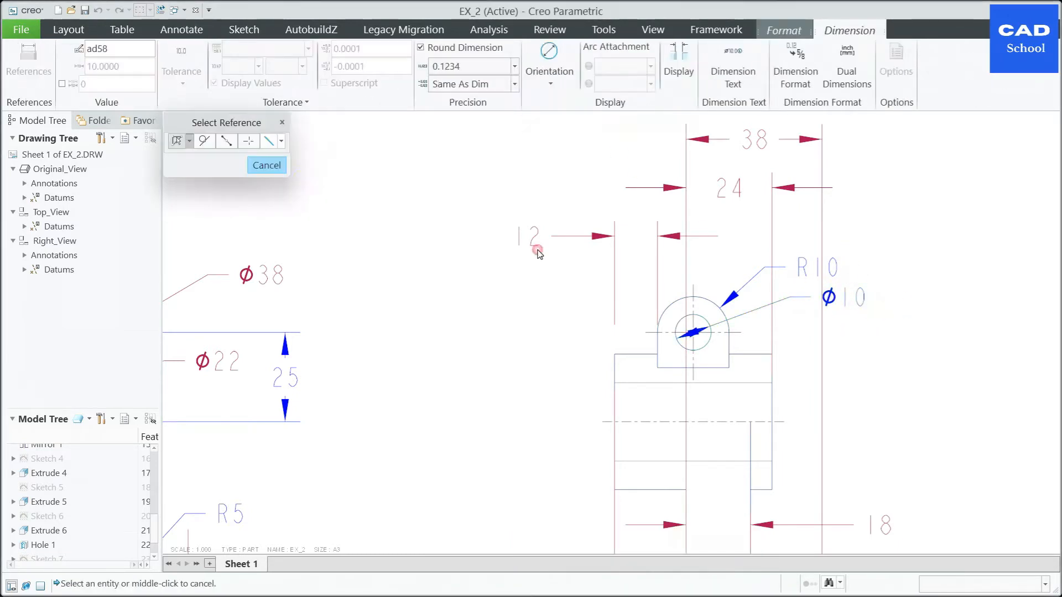
click(266, 165)
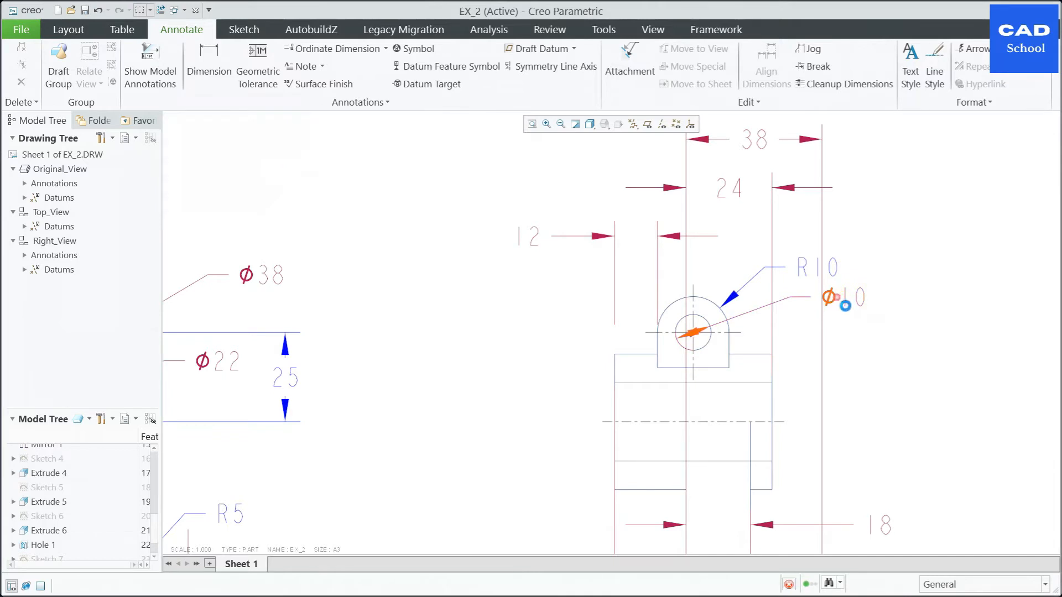
click(845, 304)
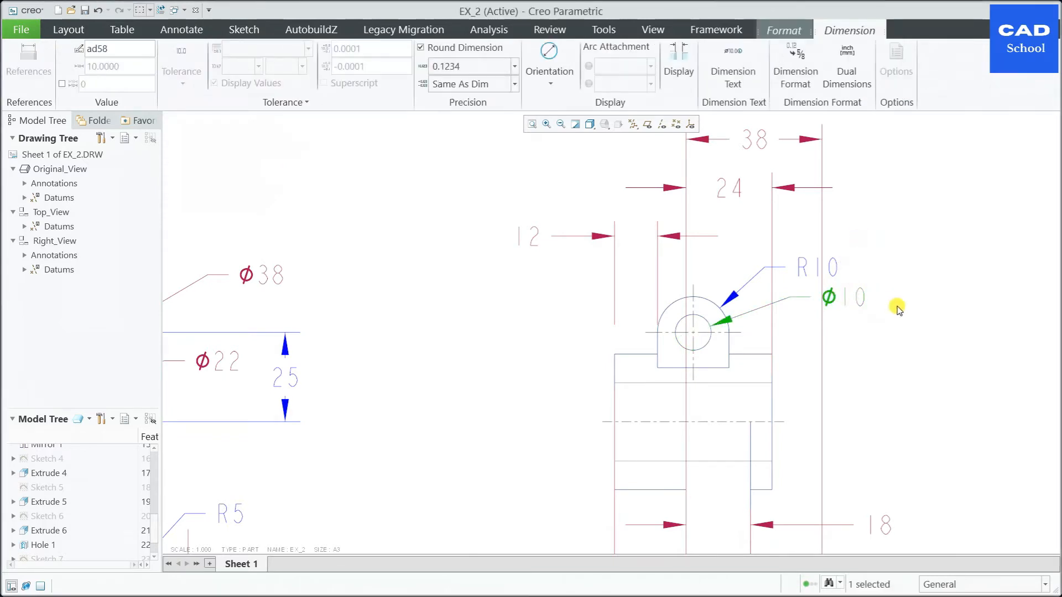
click(896, 307)
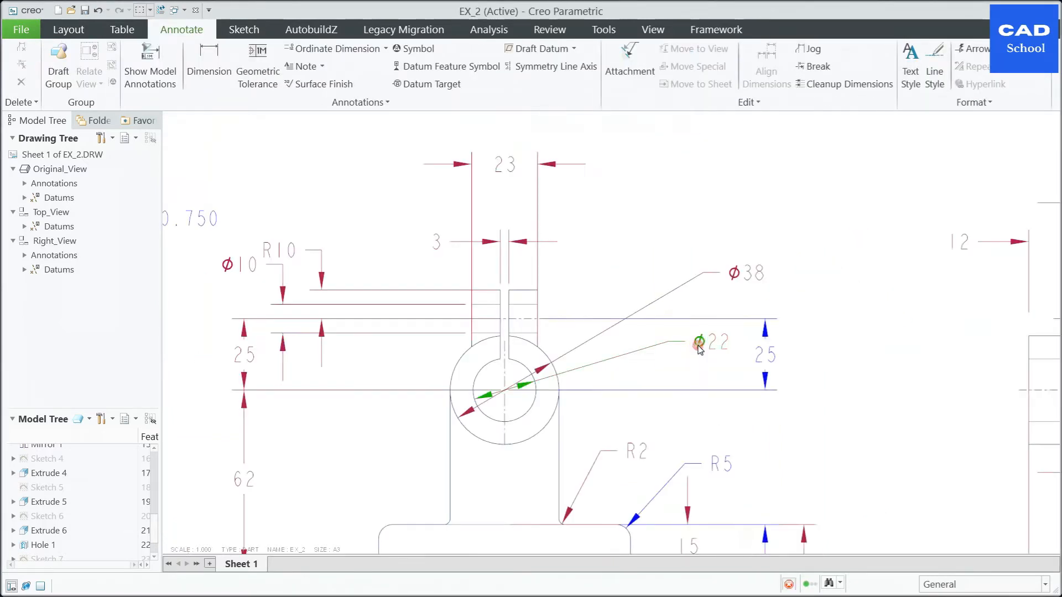
Step: Flip the arrows of the Ø22 and Ø38 dimensions in Original_View to single arrows pointing at the circles from outside
click(710, 341)
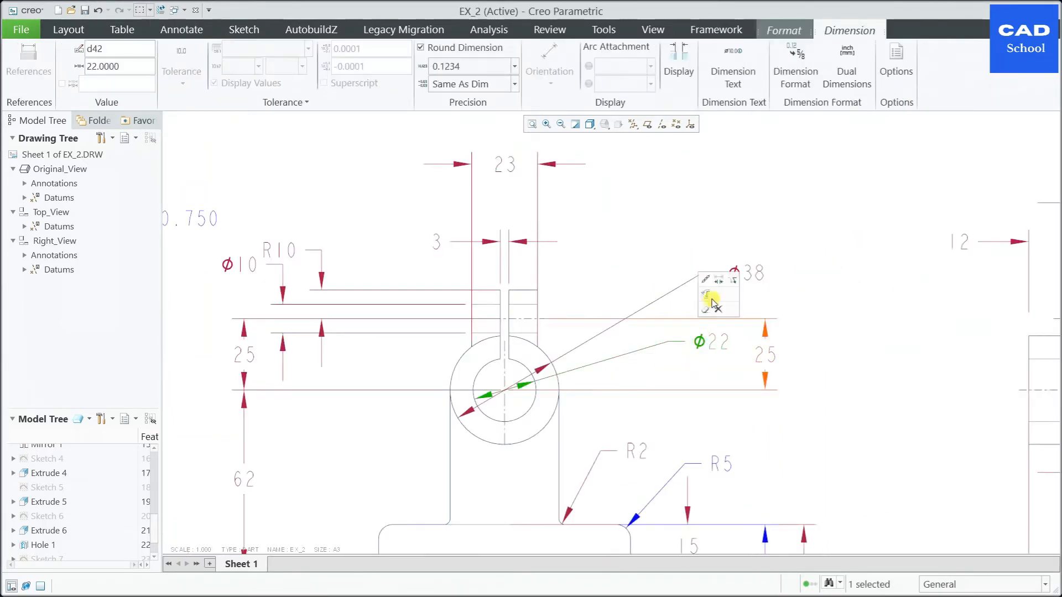
click(747, 273)
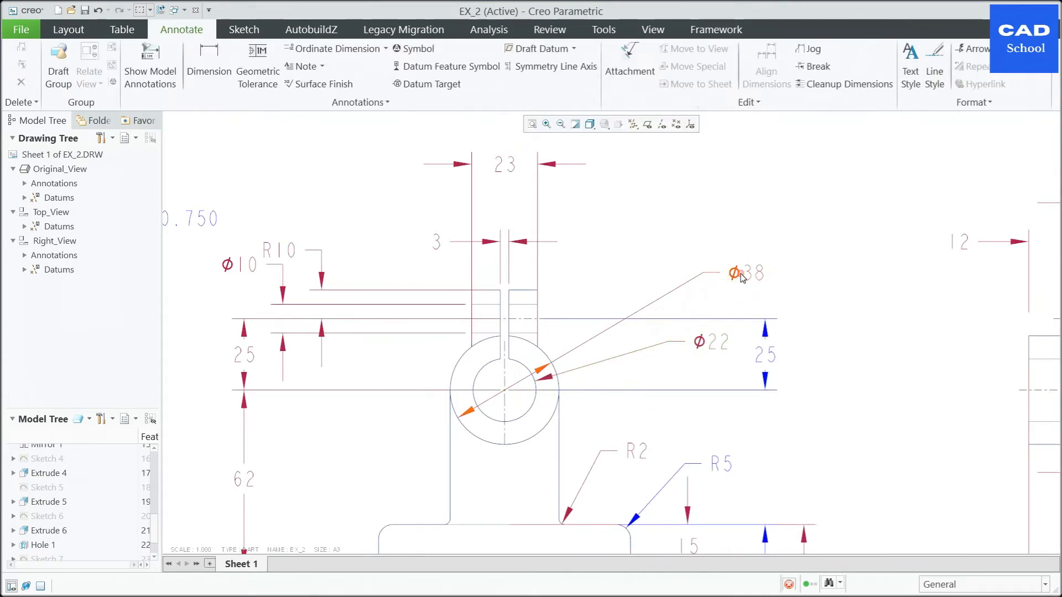
click(833, 259)
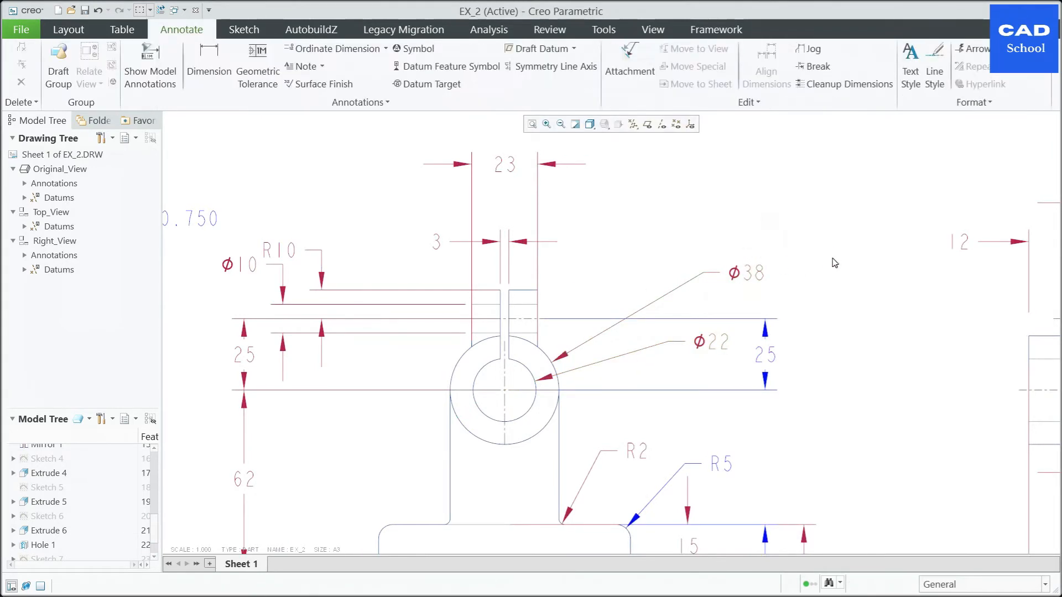
Step: Move the Ø38, Ø22 and right-hand 25 dimensions in Original_View closer to the boss, stacked one above the other
click(736, 275)
drag(736, 275, 638, 262)
click(700, 347)
mouse_move(699, 346)
mouse_down()
mouse_move(664, 330)
mouse_move(658, 299)
mouse_up()
click(664, 353)
click(763, 360)
drag(763, 360, 647, 356)
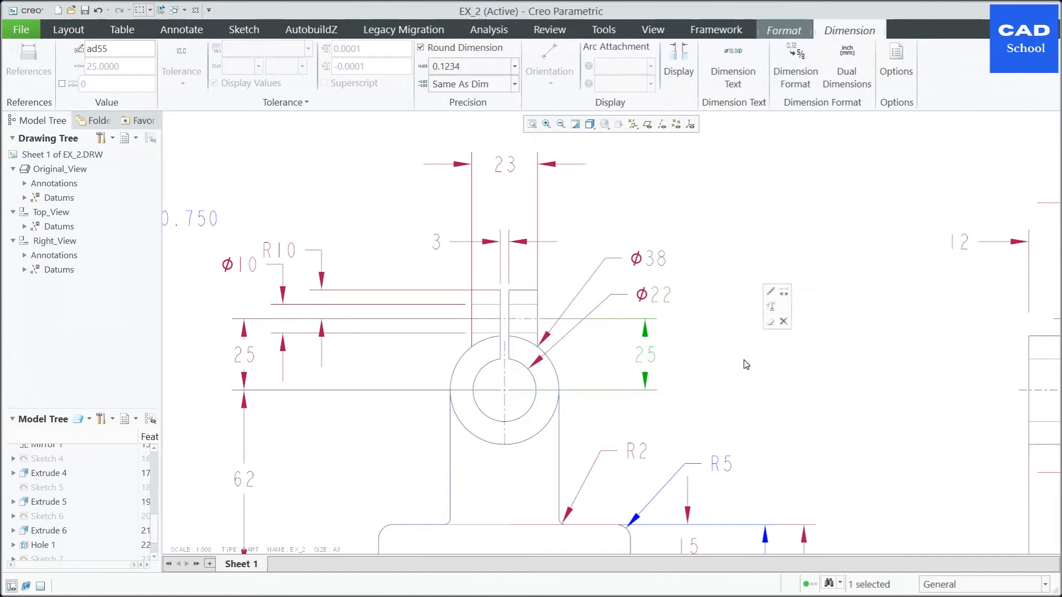
click(698, 366)
Step: Move the lug's R10 and Ø10 dimensions in Original_View rightward, closer to the lug, keeping them staggered
scroll(696, 365, up, 2)
click(457, 280)
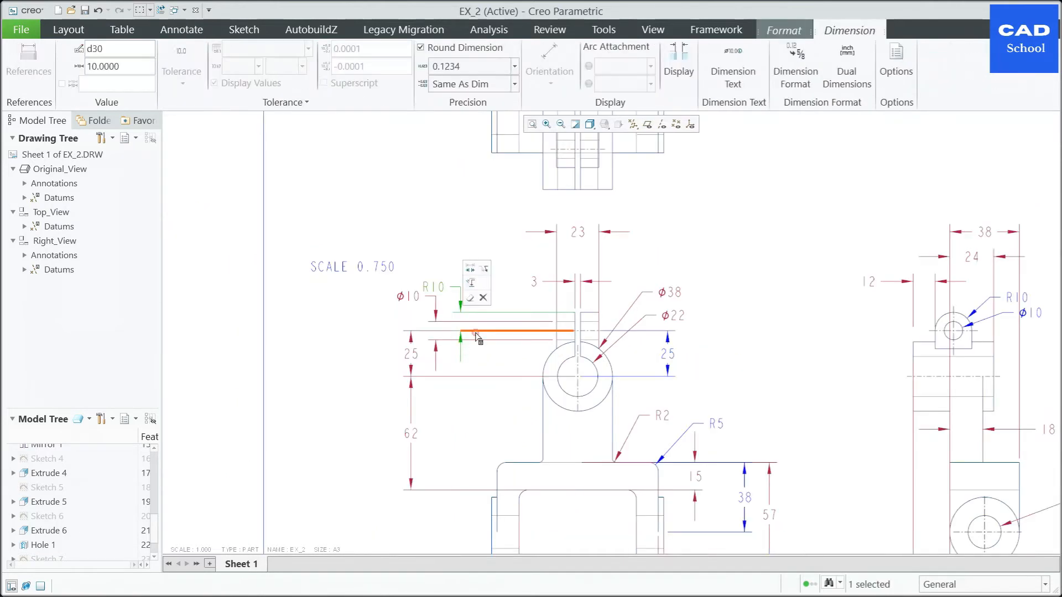
click(463, 338)
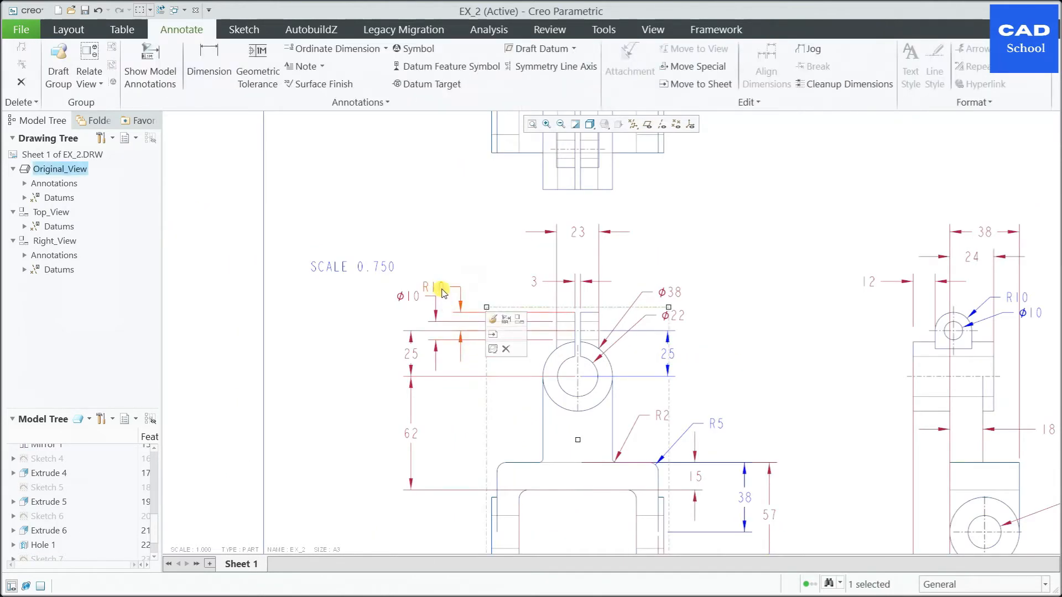
click(475, 286)
click(458, 314)
drag(462, 309, 532, 316)
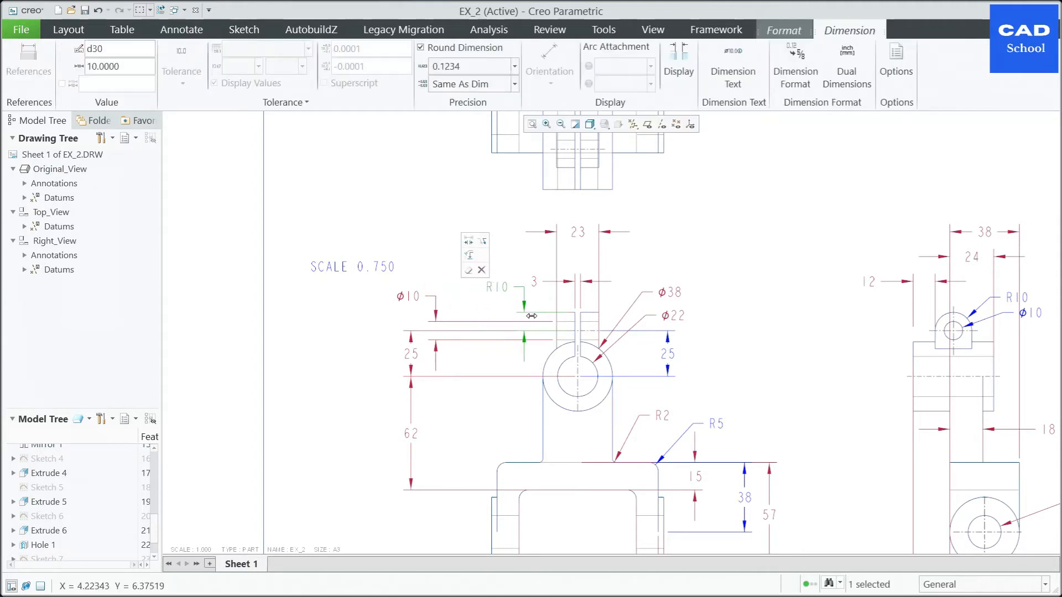
click(433, 312)
drag(442, 315, 509, 316)
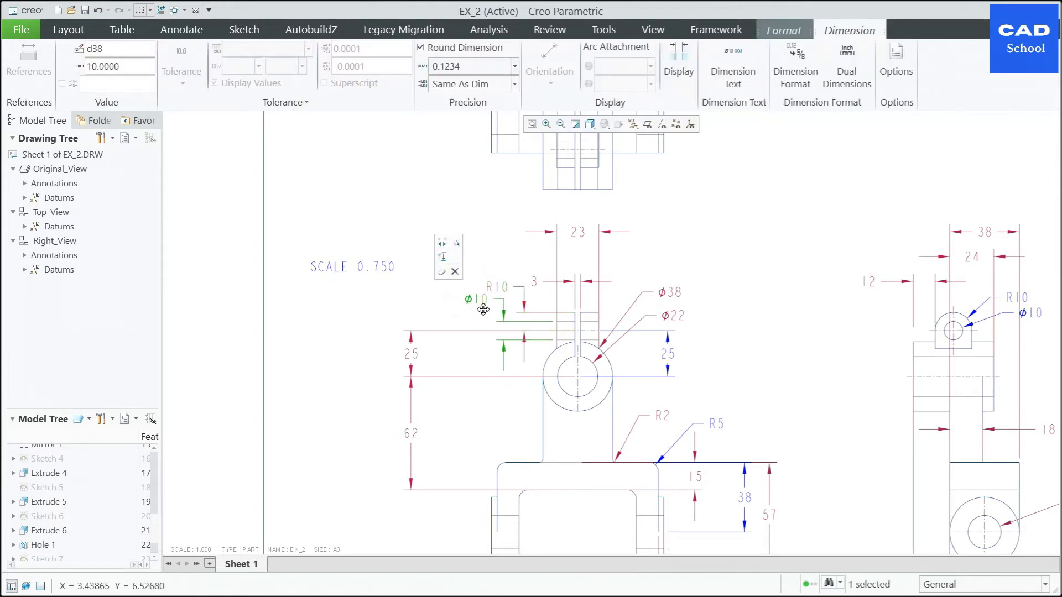
Step: Move the left-hand 25 and 62 dimensions in Original_View closer to the part and line them up in one column
drag(424, 361, 494, 359)
click(410, 434)
drag(410, 434, 469, 438)
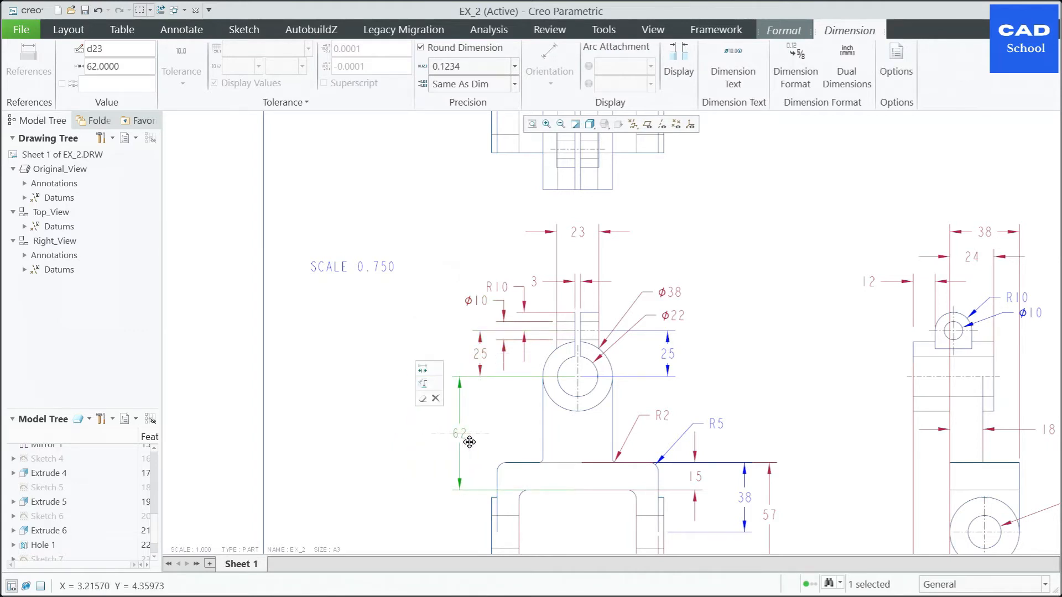
click(482, 355)
drag(482, 362, 458, 363)
click(349, 363)
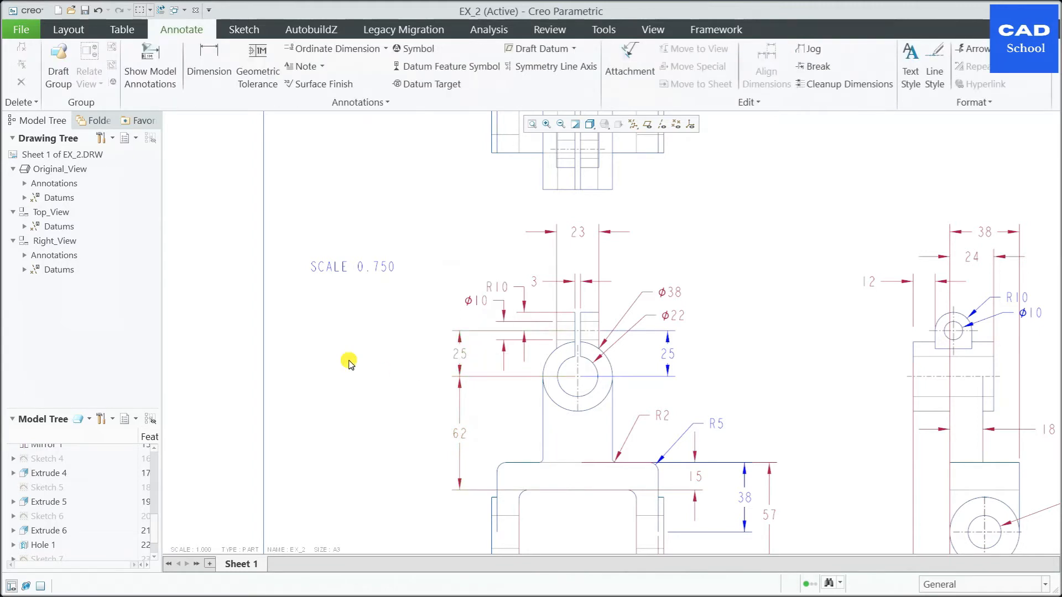
Step: Adjust the placement of the 57 height dimension beside the 38 dimension in Original_View
scroll(605, 332, down, 3)
scroll(640, 399, up, 6)
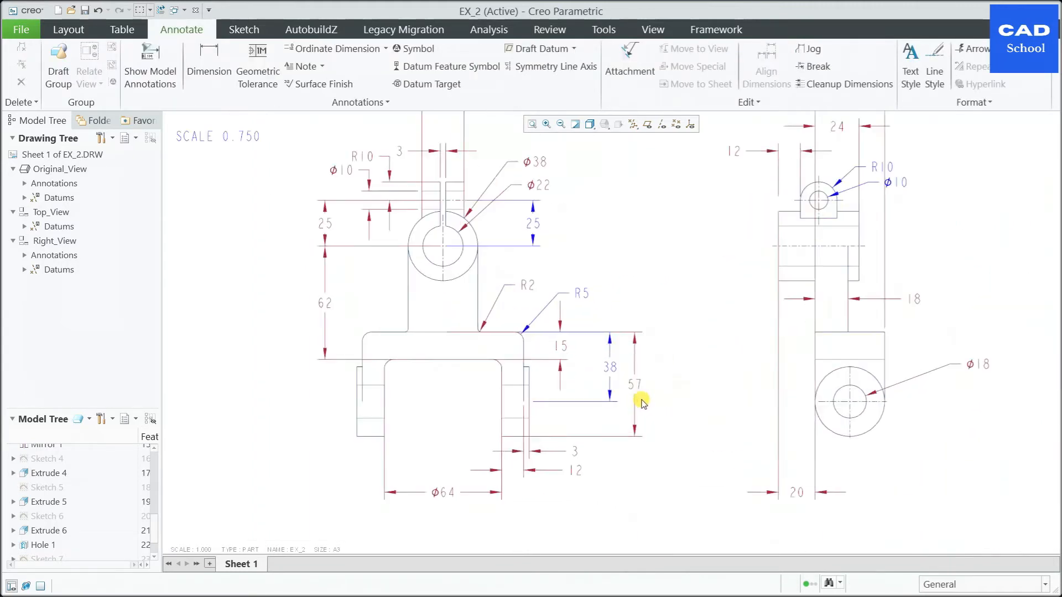
click(639, 379)
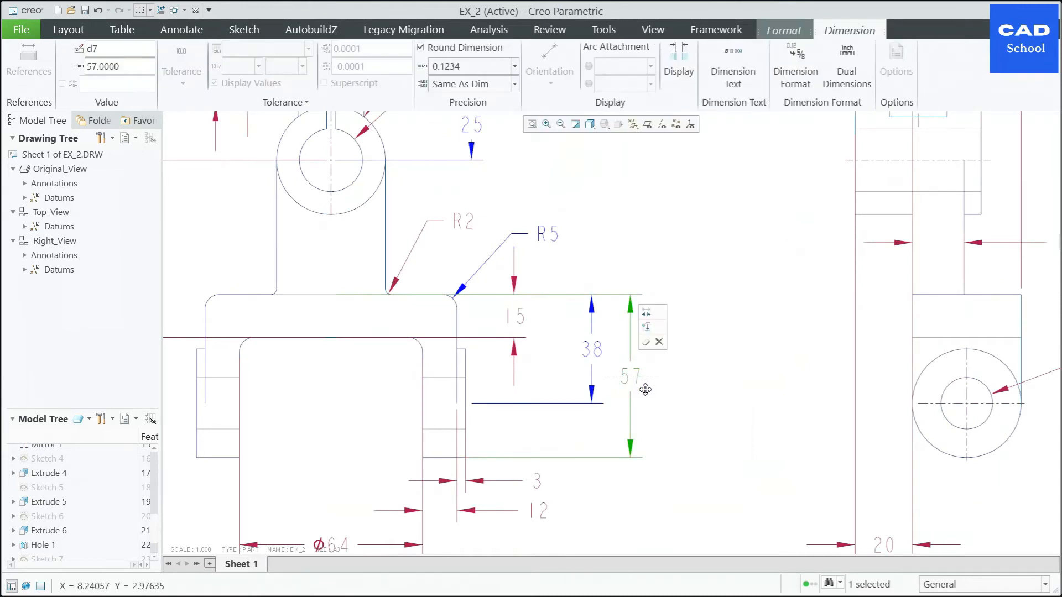
mouse_move(646, 371)
mouse_down()
mouse_move(645, 356)
mouse_move(642, 379)
mouse_up()
click(662, 376)
scroll(662, 376, down, 3)
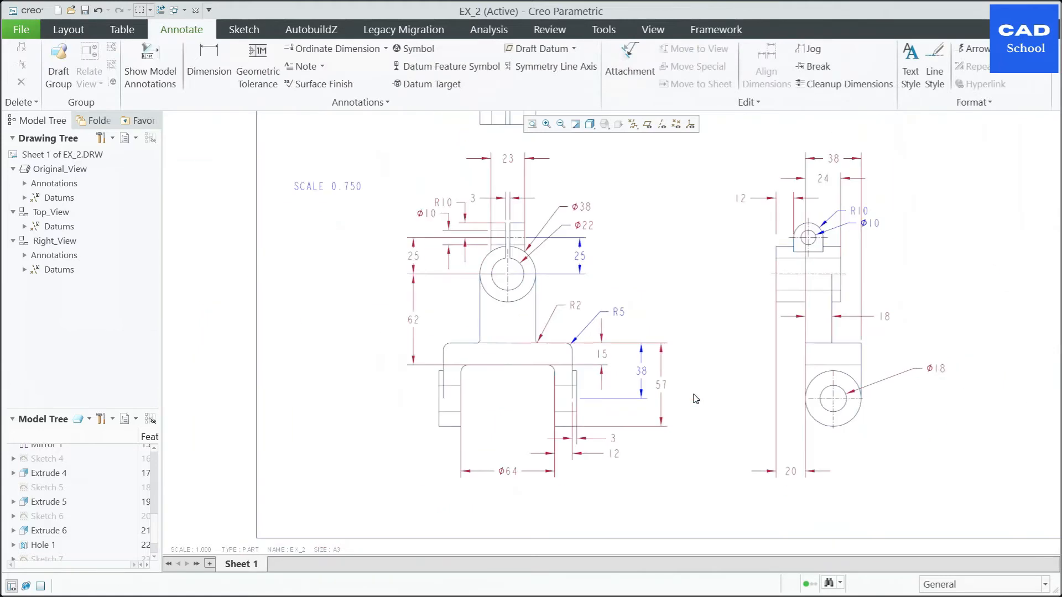
Step: Dimension the overall width of Top_View between its two outermost vertical edges, placed above the view
scroll(639, 438, down, 2)
scroll(566, 232, up, 3)
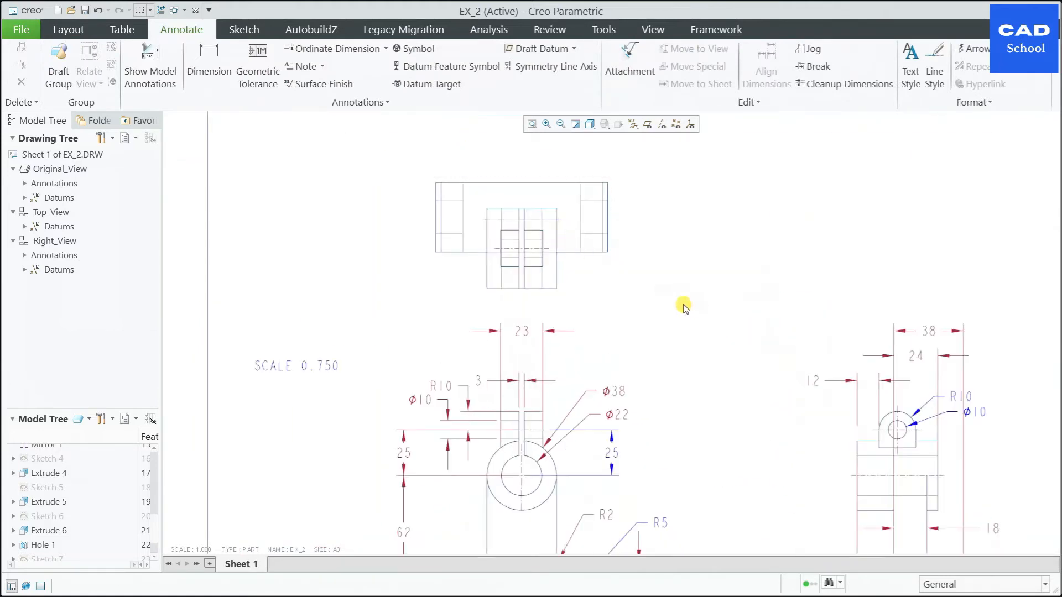
click(203, 62)
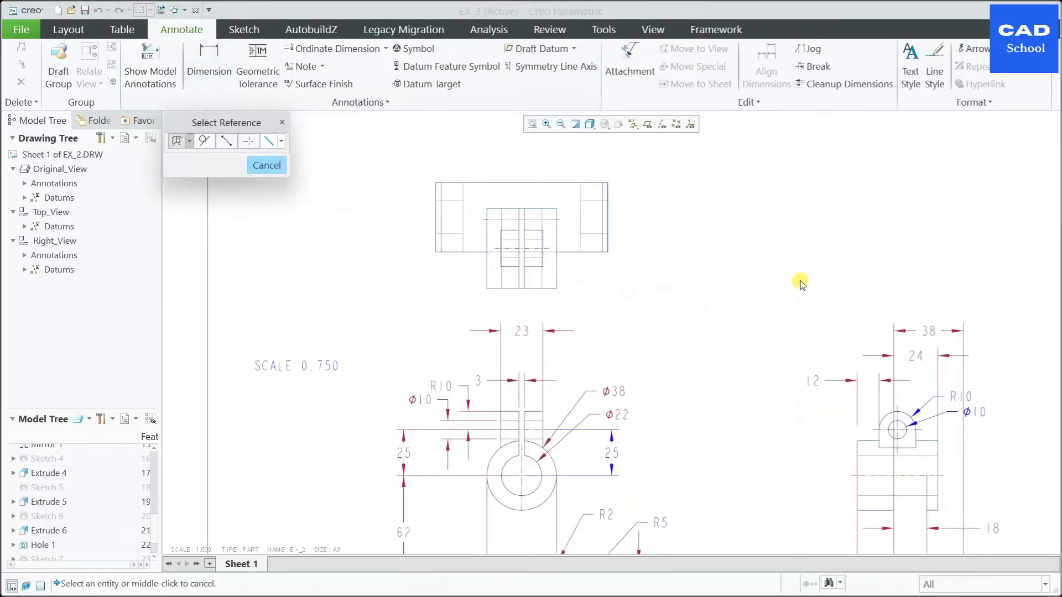
click(612, 219)
ctrl+click(436, 220)
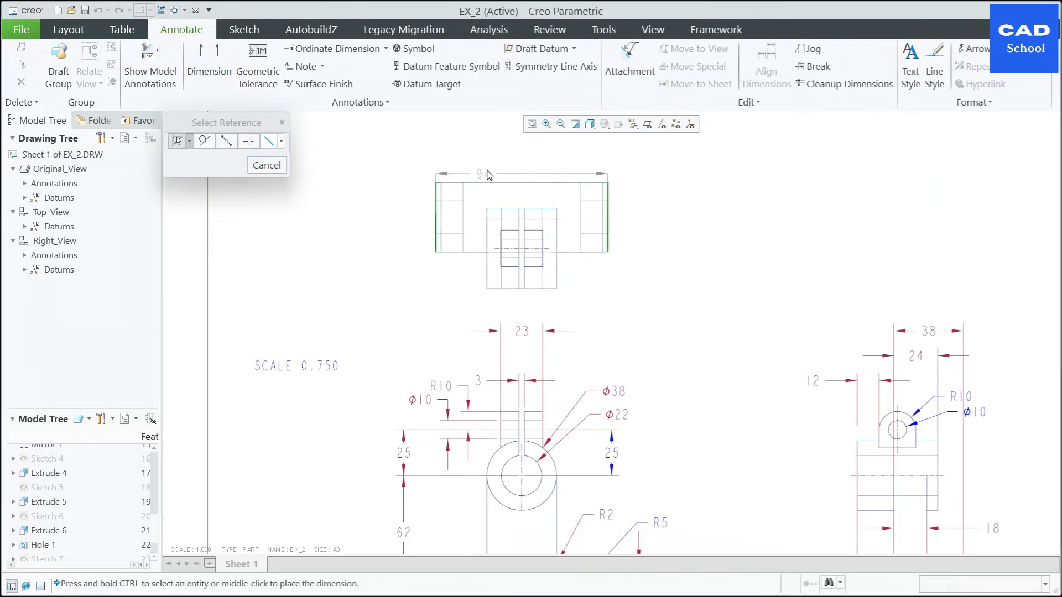
middle_click(525, 166)
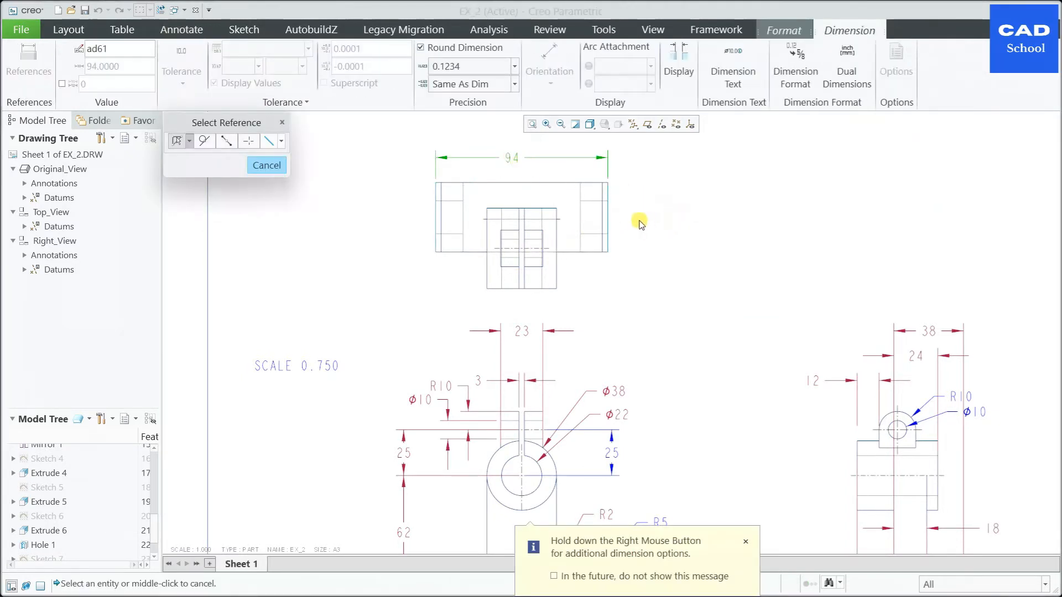
scroll(640, 223, up, 2)
middle_click(651, 290)
Step: Dimension the width between the inner vertical lines near both ends of Top_View, placed beneath the overall width dimension
scroll(698, 485, down, 1)
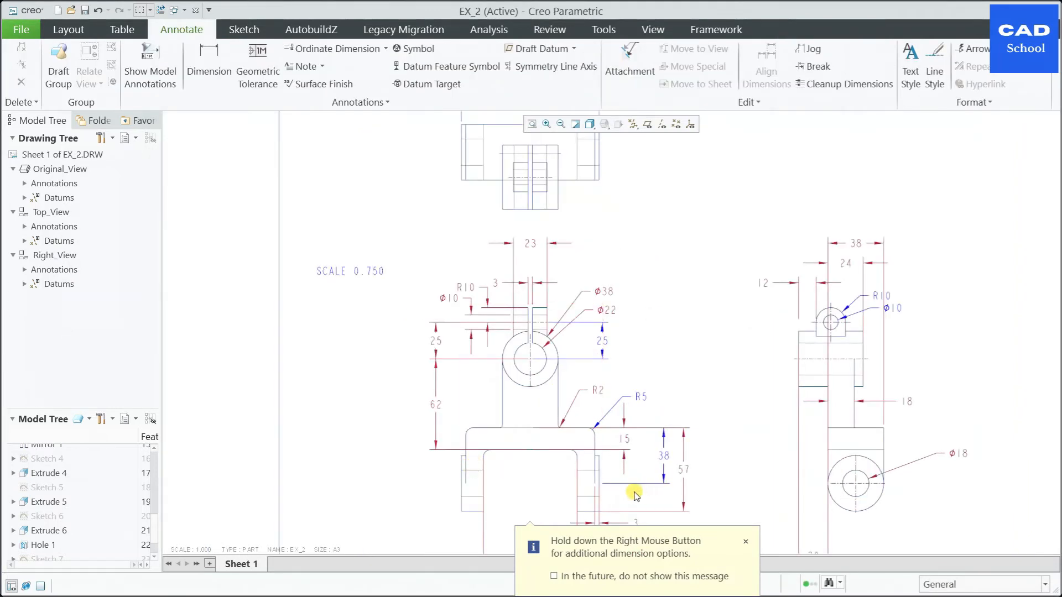
scroll(569, 197, up, 2)
scroll(583, 139, down, 3)
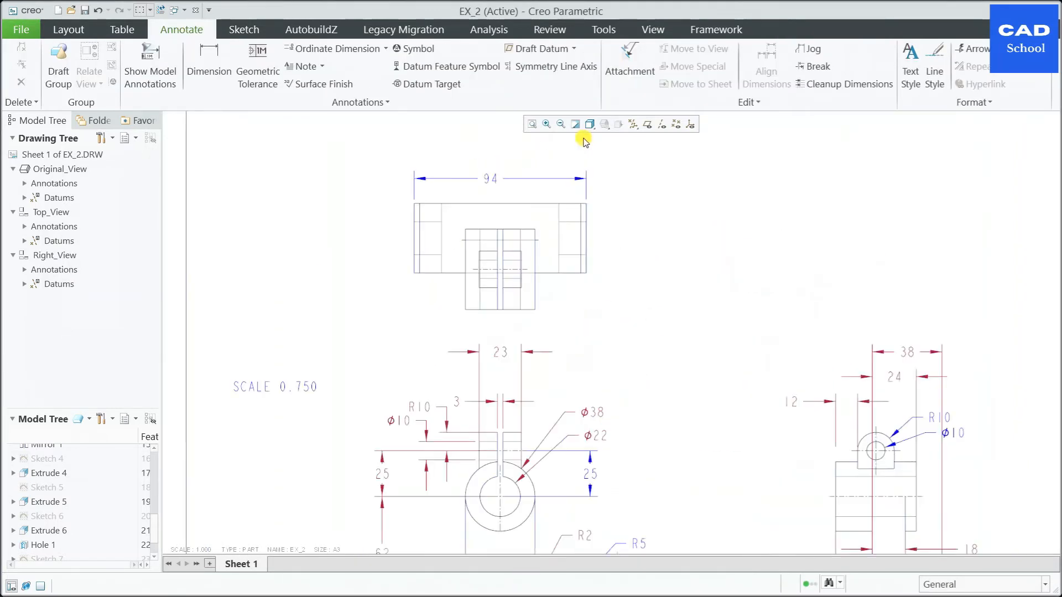
click(210, 65)
scroll(432, 206, down, 3)
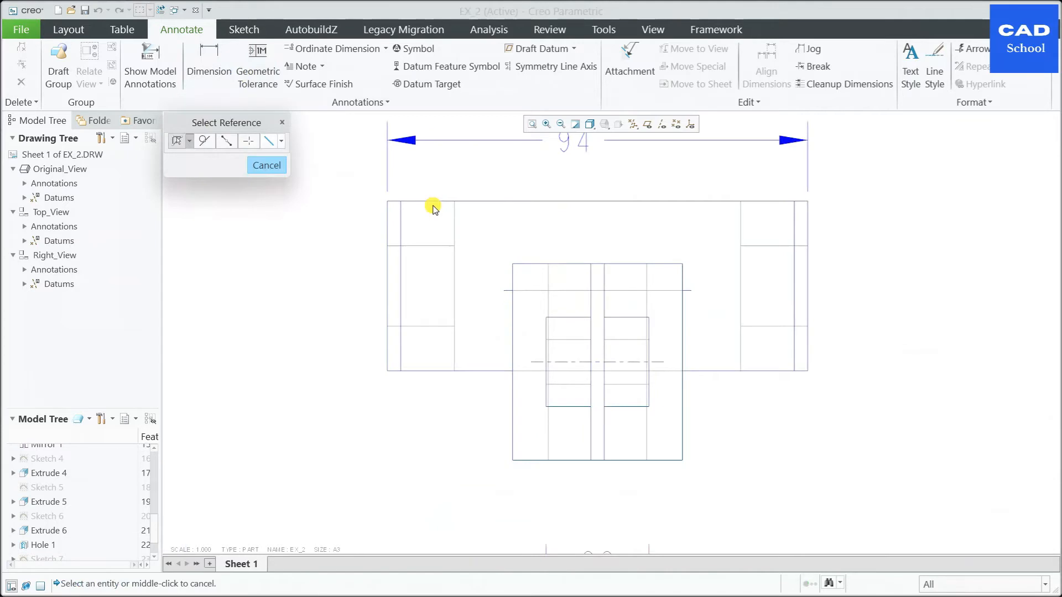
click(402, 218)
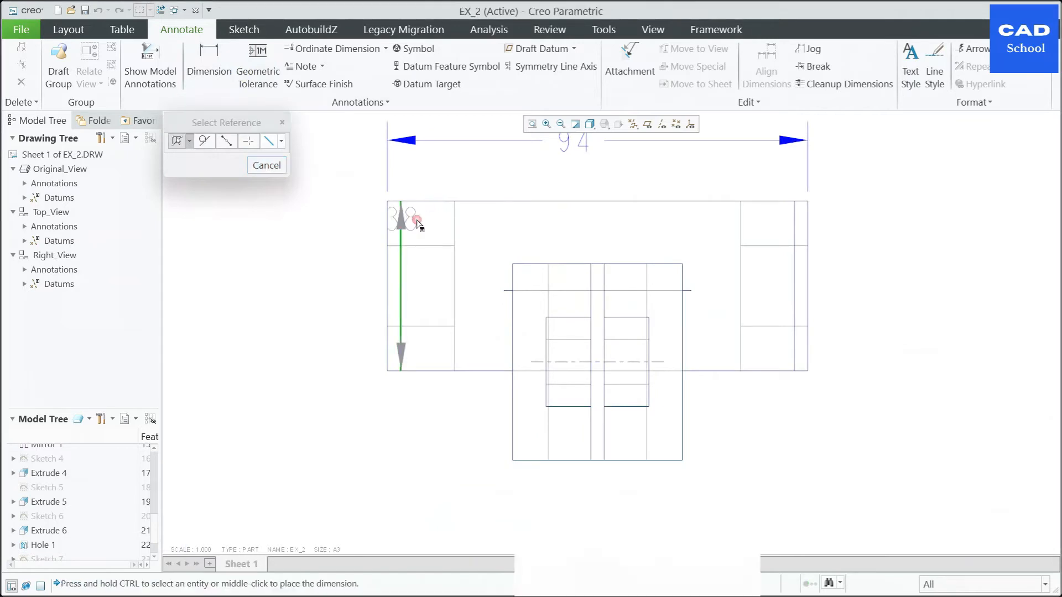
ctrl+click(794, 230)
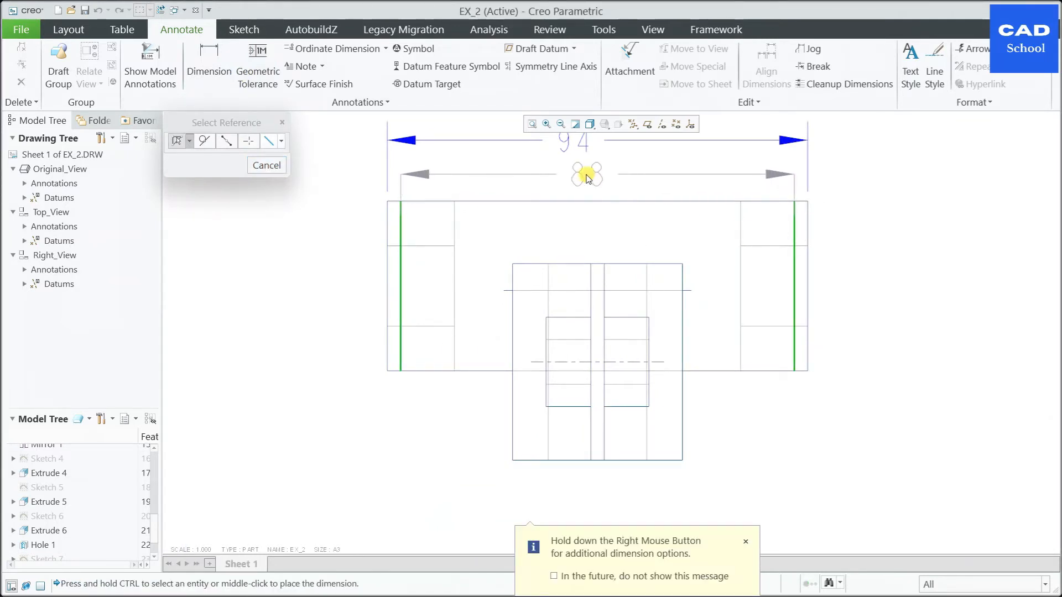
middle_click(594, 176)
Step: Centre the texts of the 88 and 94 width dimensions over Top_View and end dimensioning
drag(597, 178, 604, 179)
middle_click(587, 148)
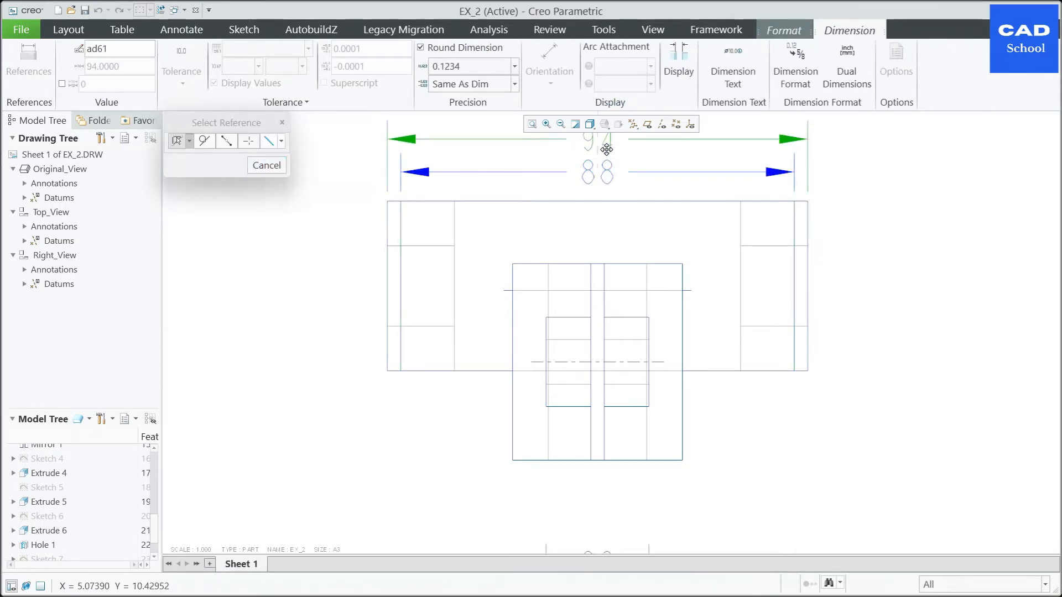
scroll(614, 171, up, 2)
click(742, 254)
scroll(381, 210, up, 4)
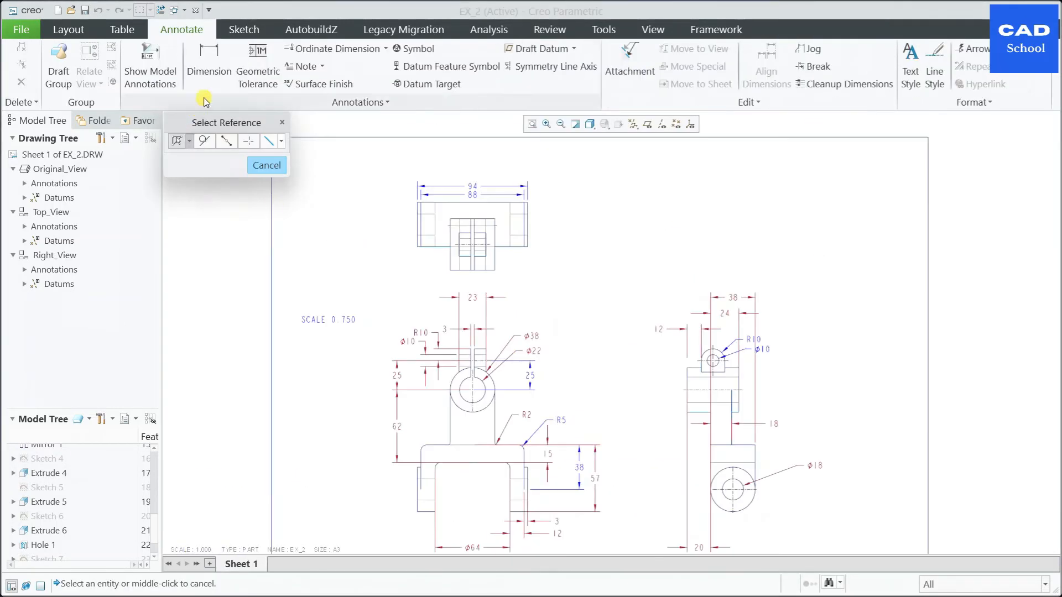
click(282, 123)
Step: Insert a general view above Right_View using the model's Default Orientation with the isometric default
click(68, 30)
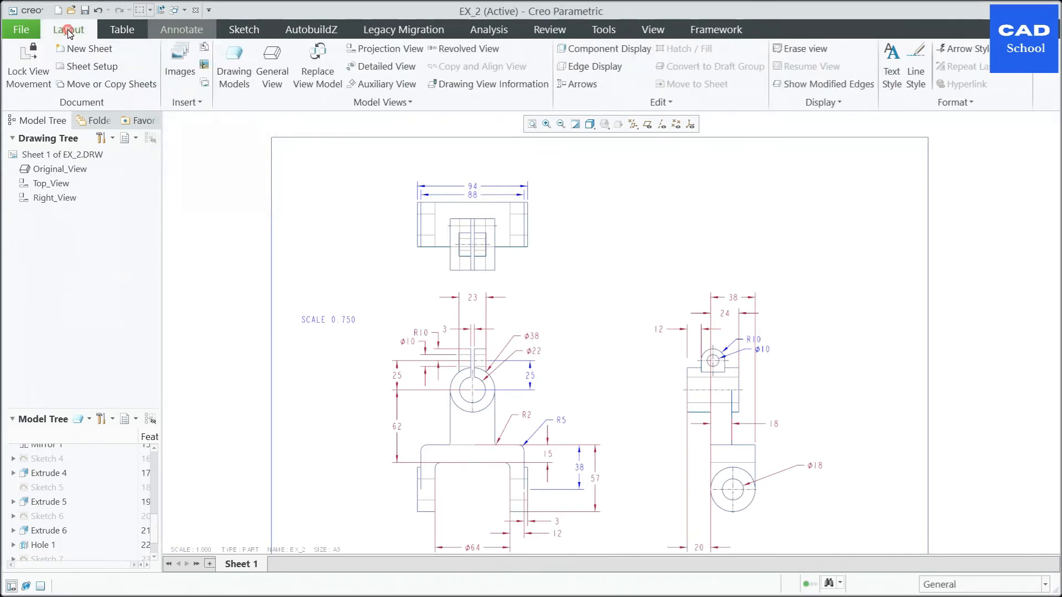
click(281, 73)
click(712, 210)
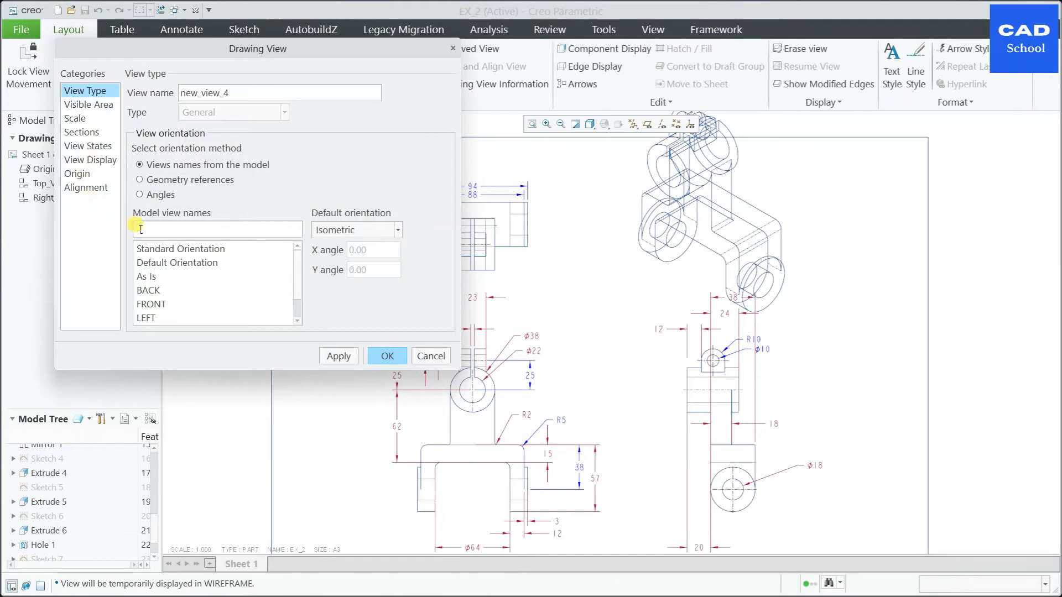
click(190, 267)
click(341, 357)
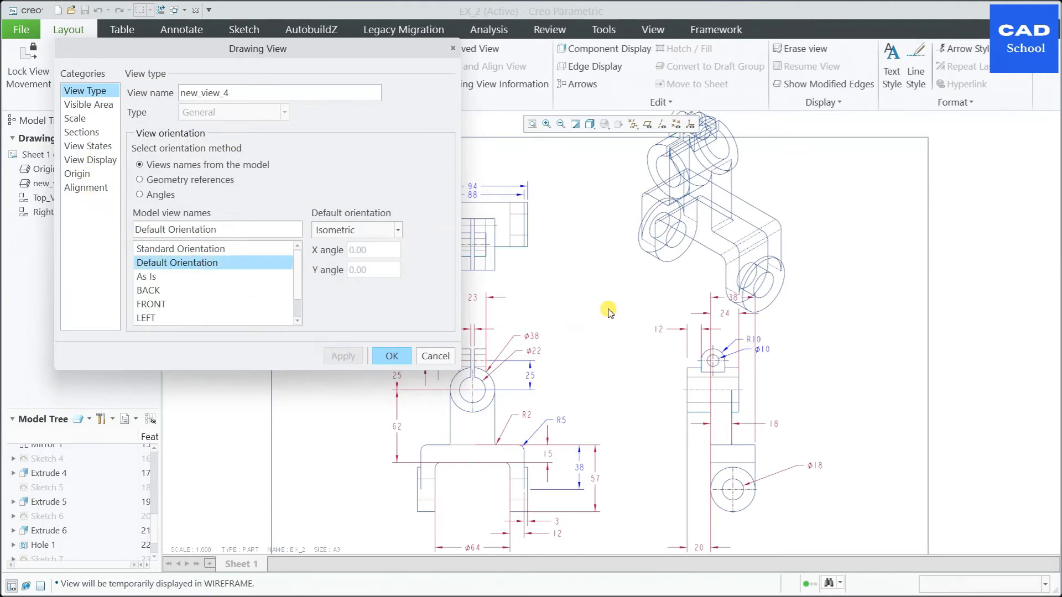
Step: Set the new isometric view's display style to Shading With Edges and finish its view settings
click(78, 148)
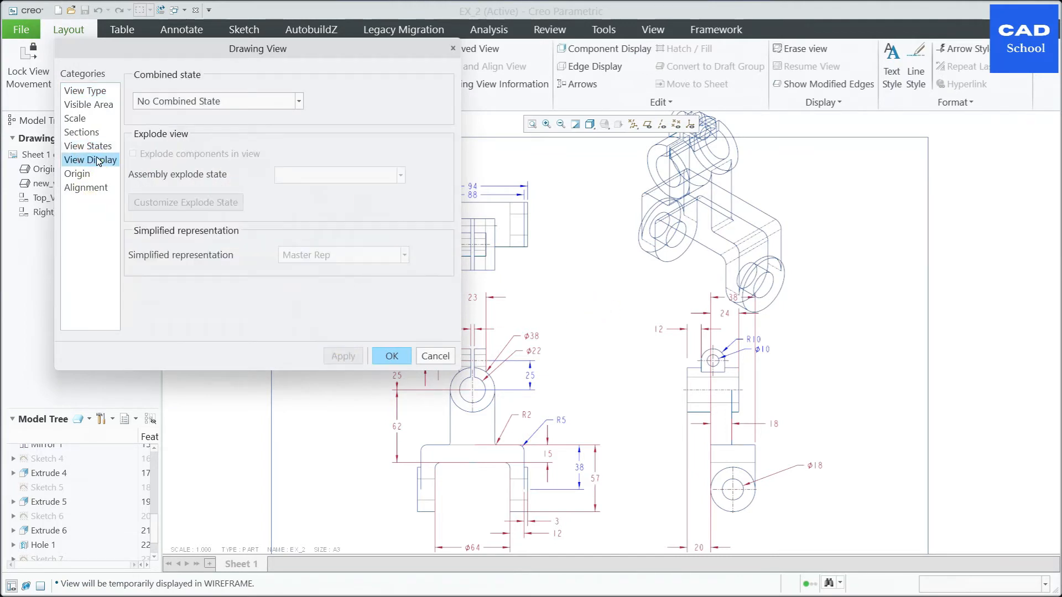
click(88, 159)
click(304, 108)
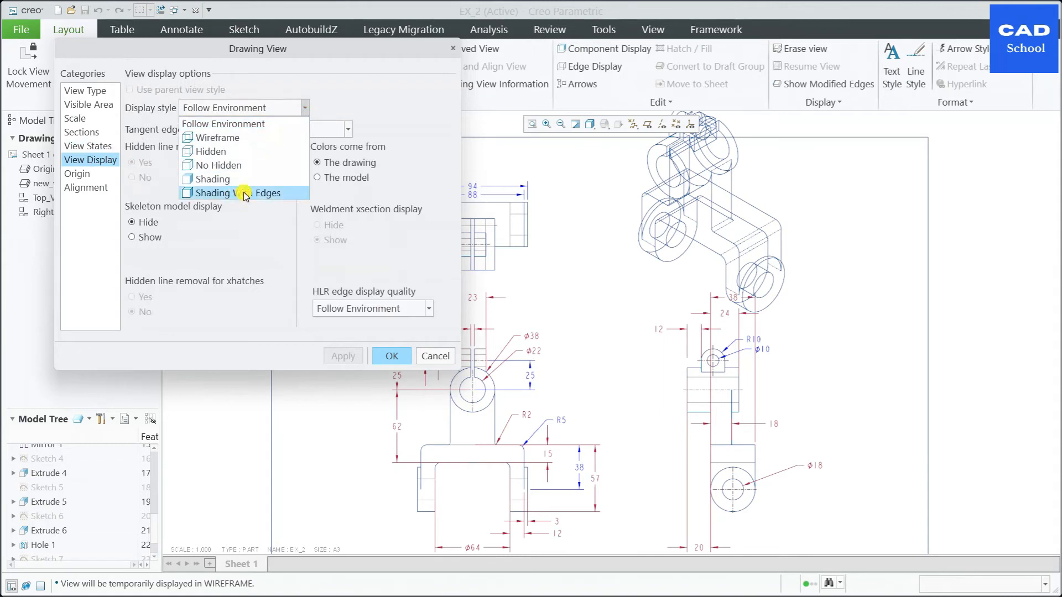
click(248, 128)
click(339, 357)
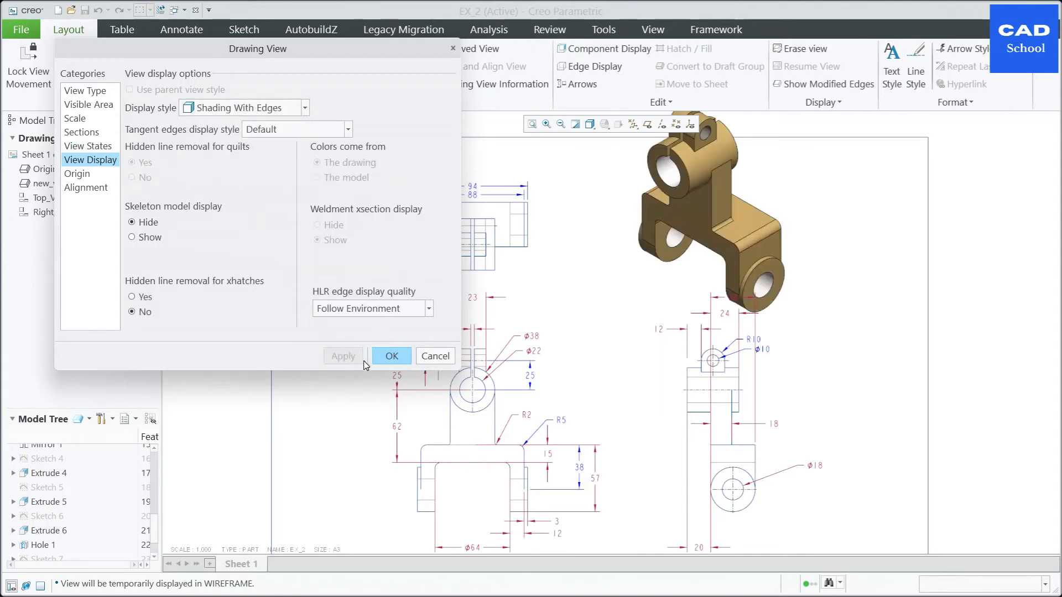
click(394, 357)
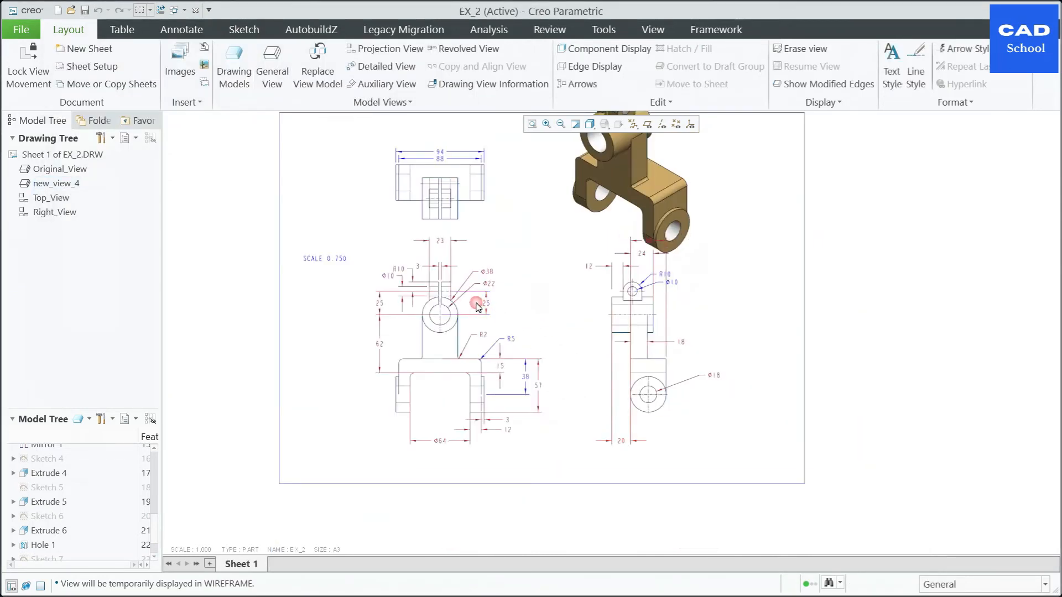
Step: Move the front view lower on the sheet, increasing the gap beneath Top_View
click(482, 335)
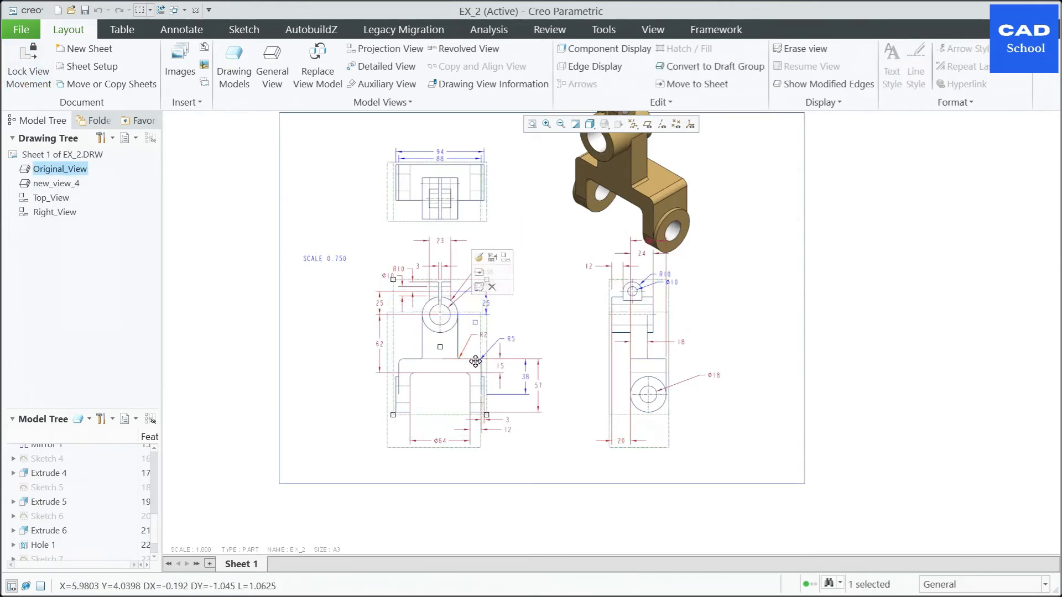
drag(475, 362, 476, 361)
click(730, 291)
scroll(698, 303, up, 2)
scroll(714, 237, down, 1)
Step: Shift the isometric view toward Top_View and move Right_View closer to the front view
click(650, 225)
drag(665, 226, 630, 249)
click(685, 322)
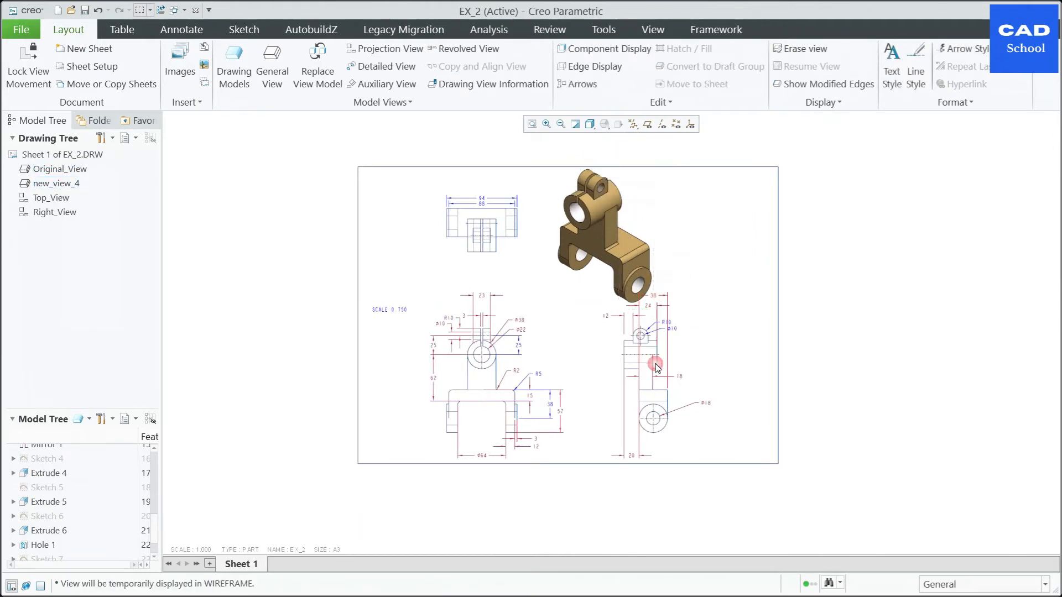
click(656, 368)
drag(650, 374, 632, 374)
click(670, 350)
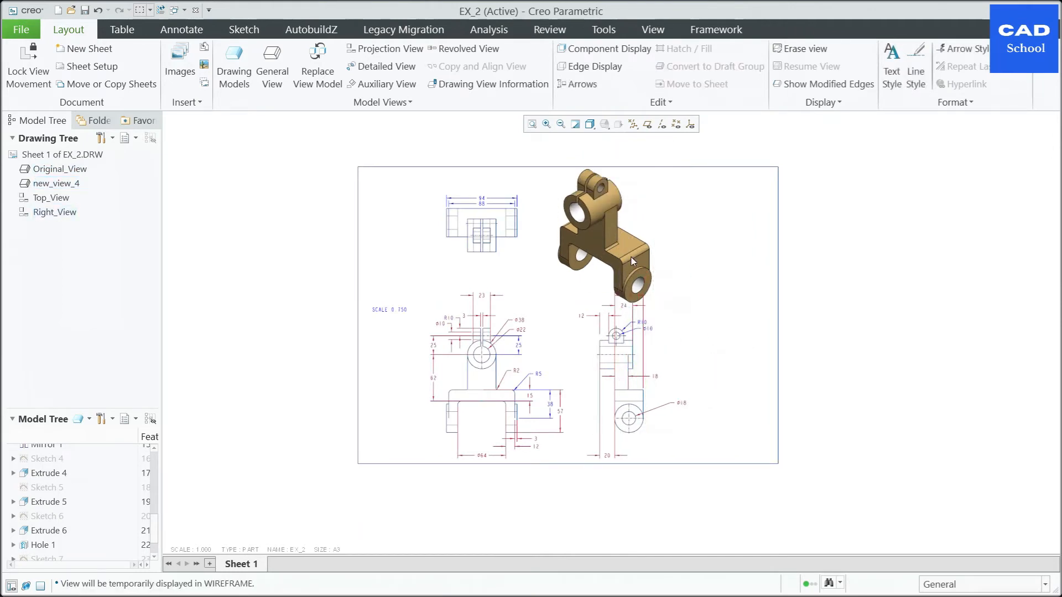
Step: Move the shaded isometric view to the upper-right corner area of the sheet
click(632, 246)
mouse_move(633, 247)
mouse_down()
mouse_move(725, 242)
mouse_move(739, 255)
mouse_up()
click(725, 354)
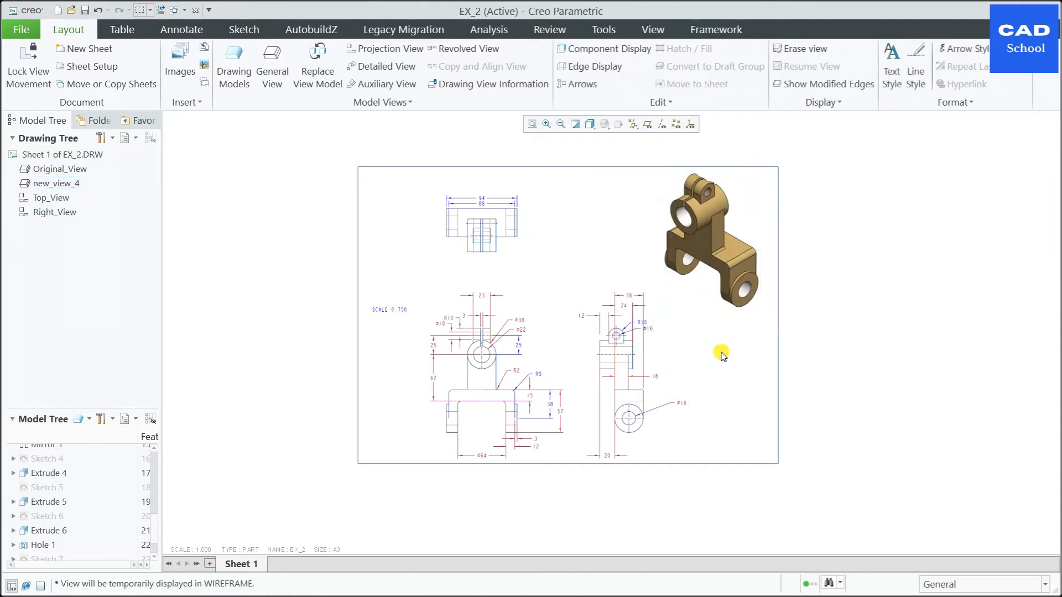
scroll(720, 351, up, 2)
scroll(702, 365, down, 2)
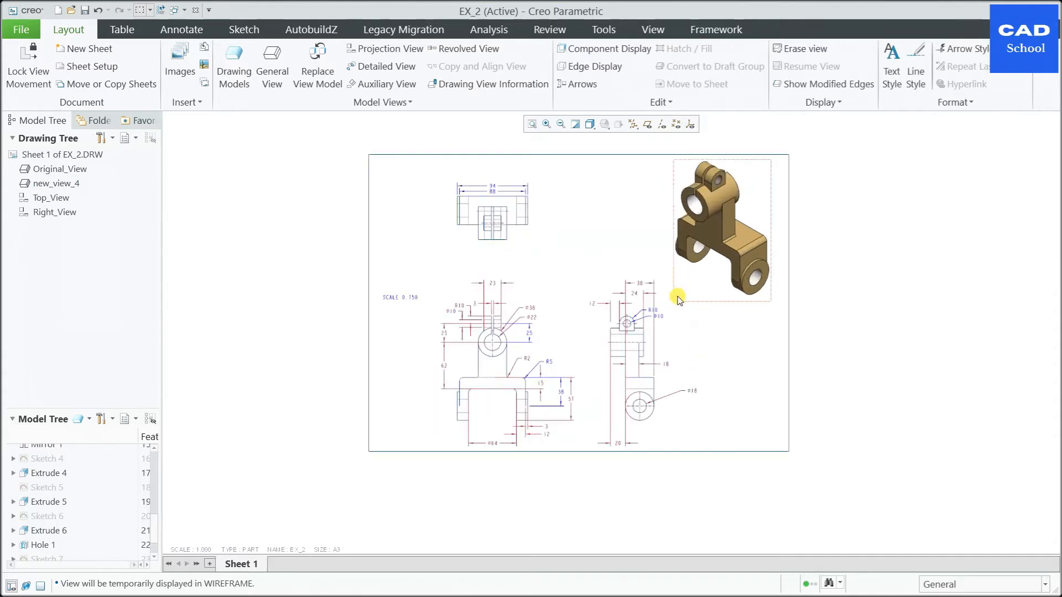
scroll(670, 299, down, 2)
Step: Set the front view's custom scale to 0.6 and finish its view settings
double_click(410, 393)
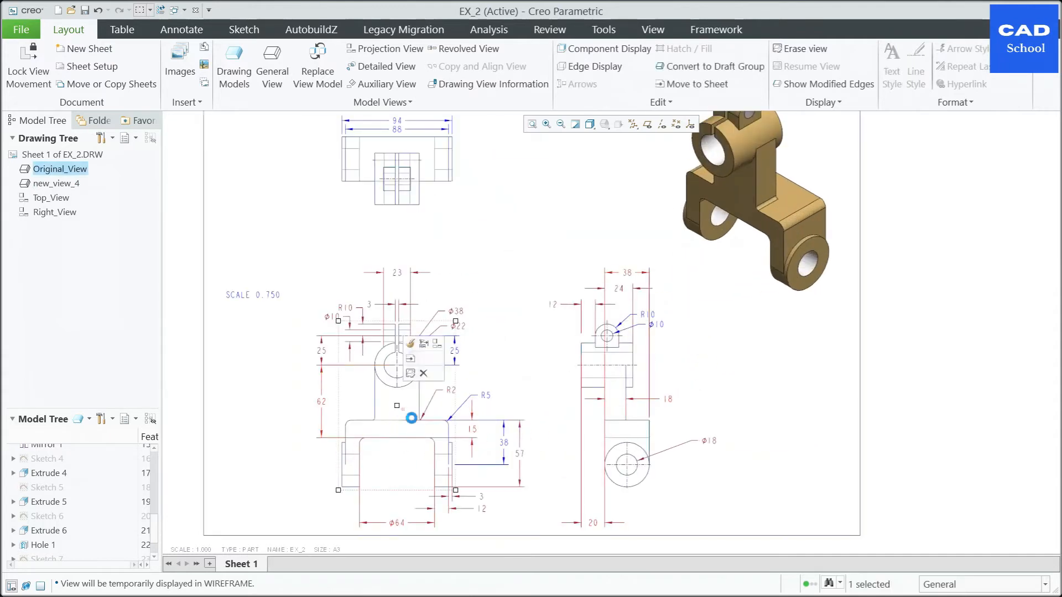
click(80, 120)
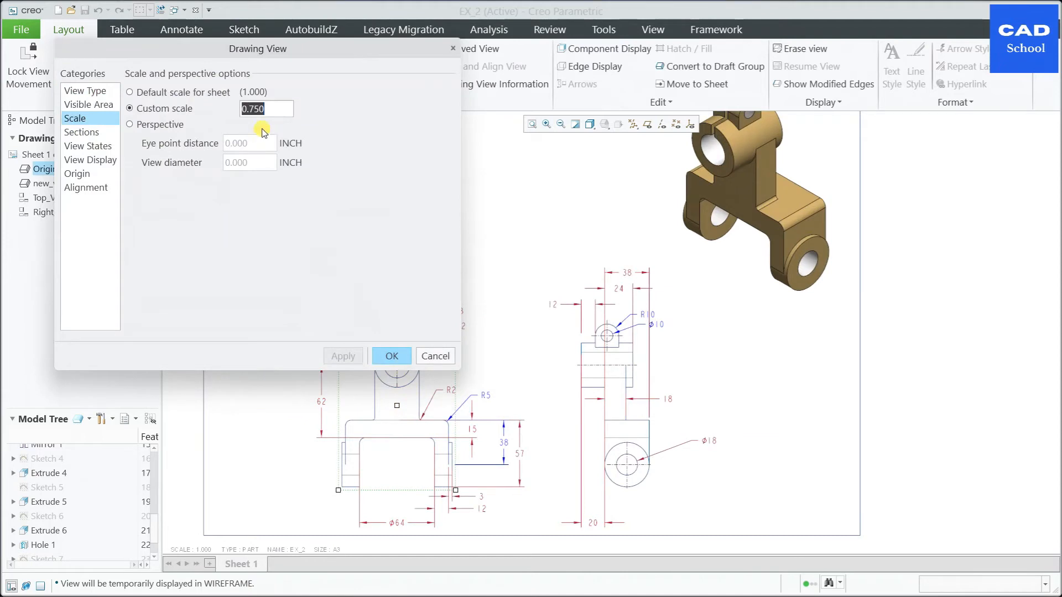
text(.6)
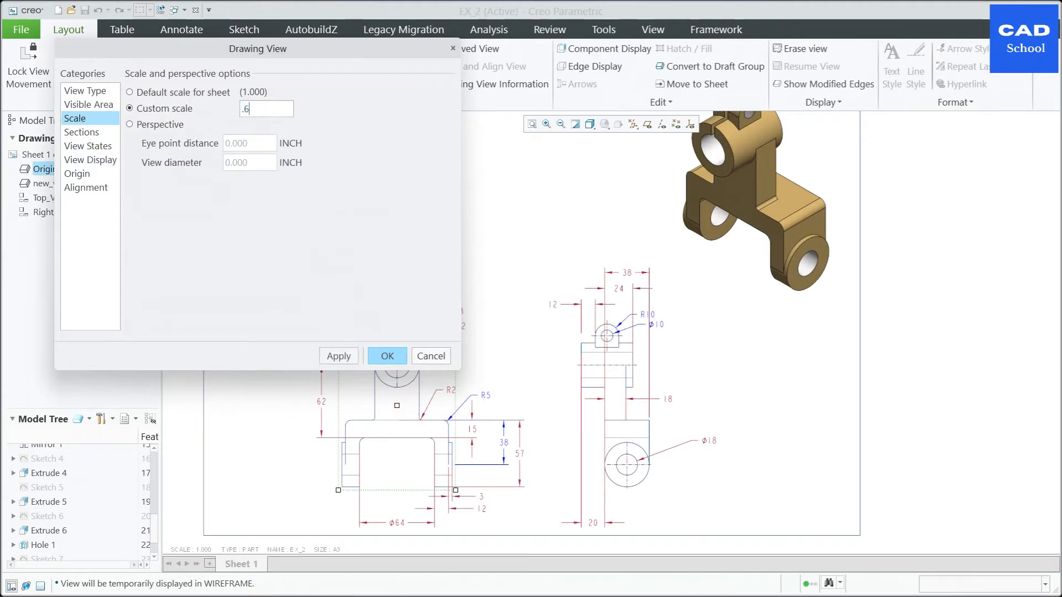
click(342, 356)
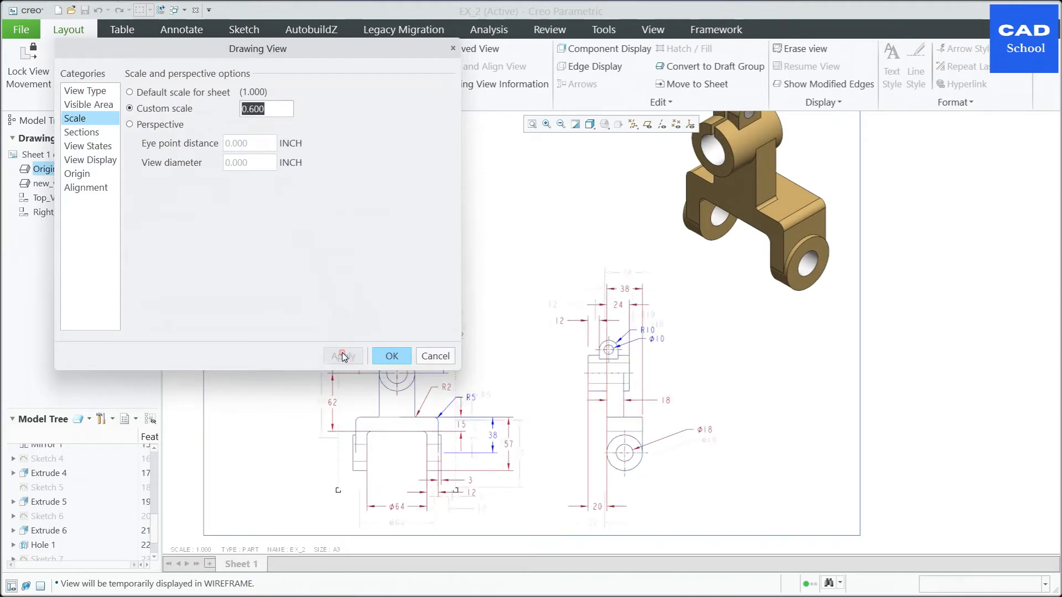
click(401, 364)
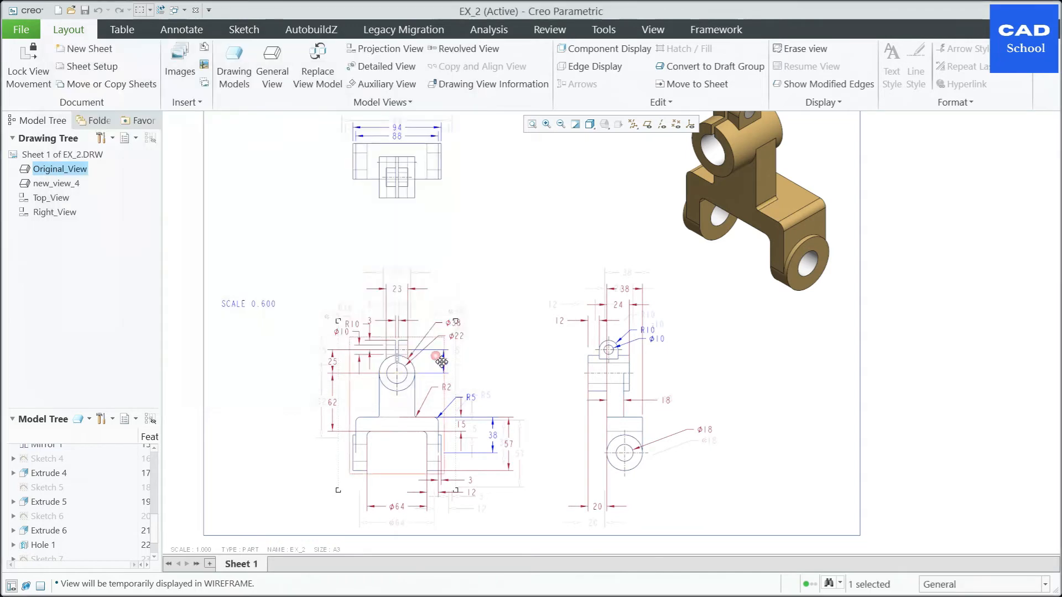
Step: Set the isometric view's custom scale to 0.6 and finish its view settings
double_click(770, 227)
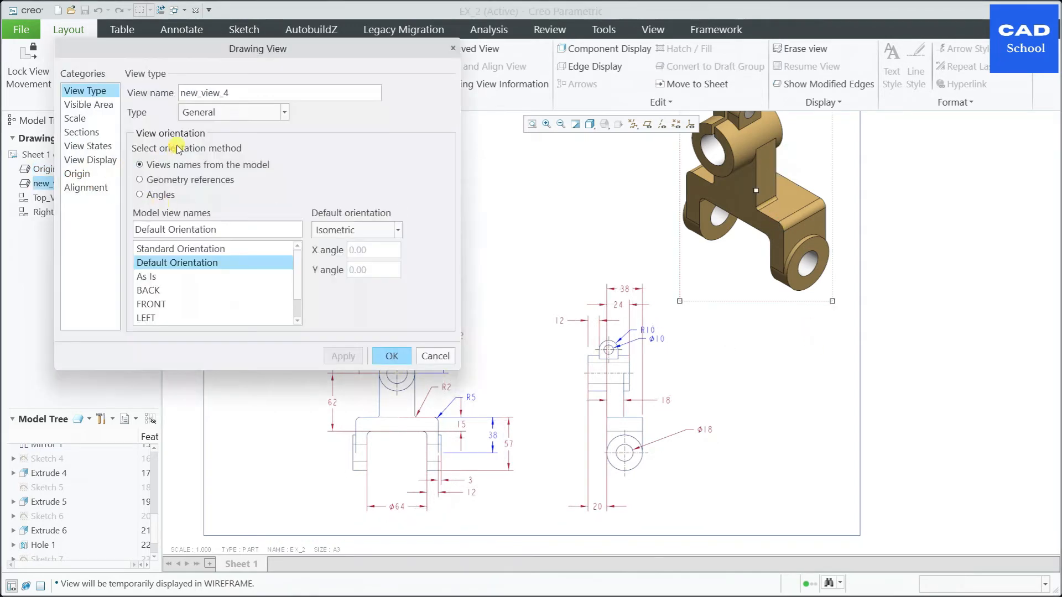
click(76, 118)
click(175, 110)
double_click(248, 111)
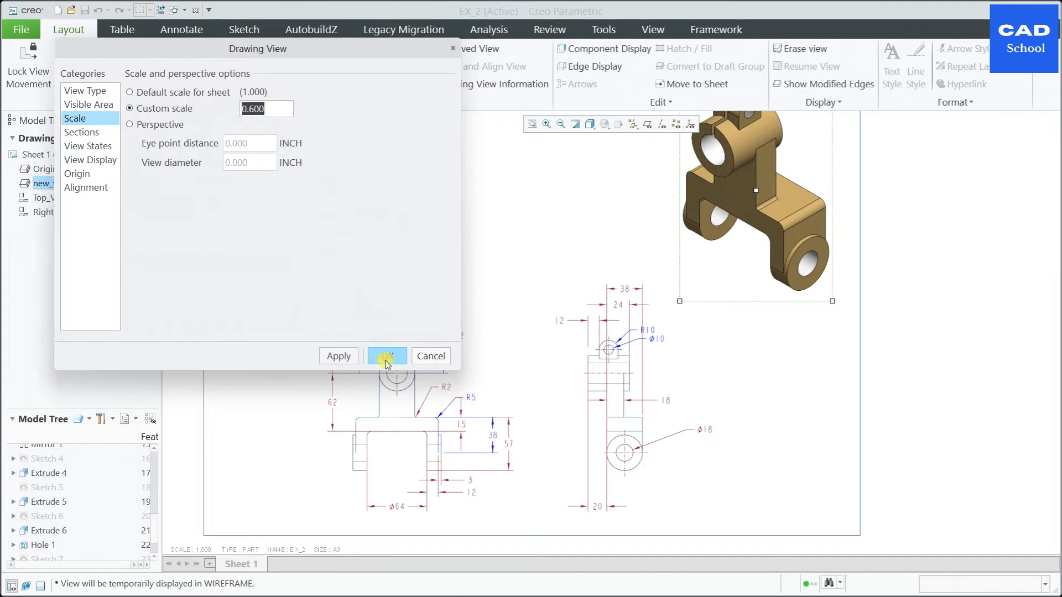
click(338, 356)
click(393, 356)
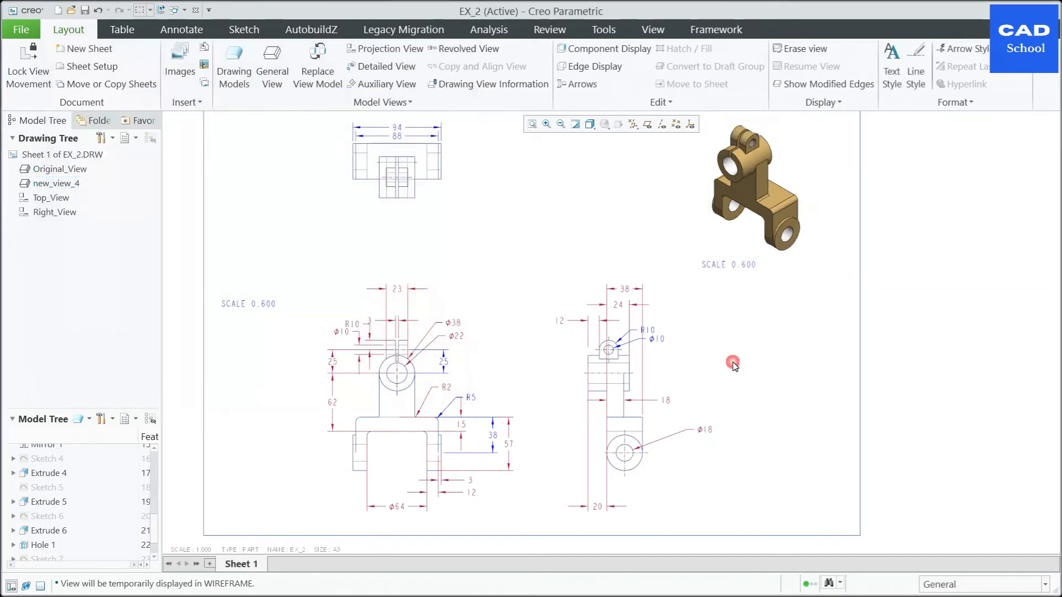
Step: Move the front view up on the sheet, closer to Top_View
click(470, 383)
click(437, 383)
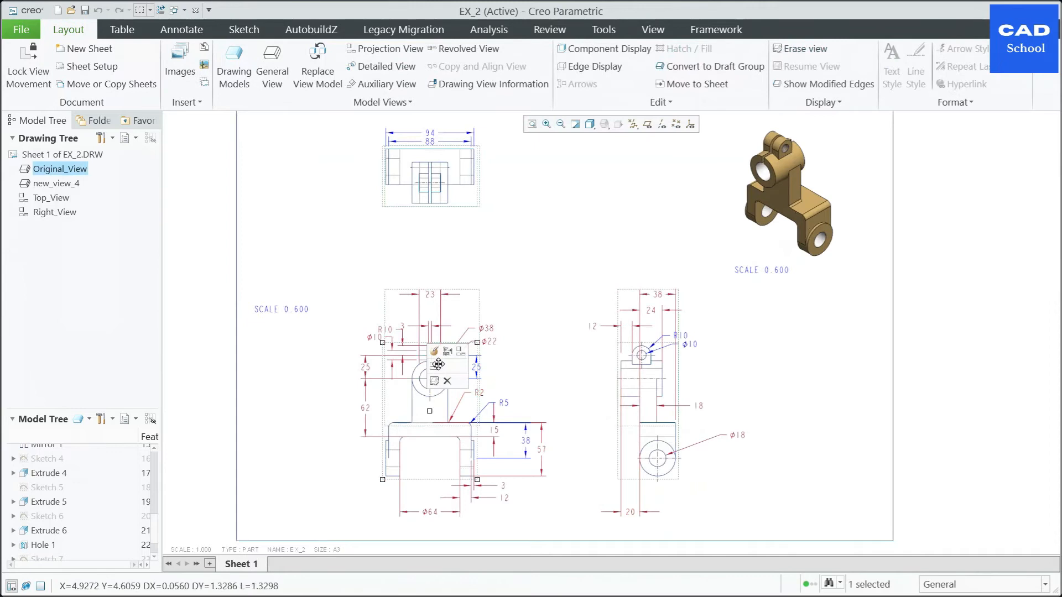
drag(437, 383, 437, 330)
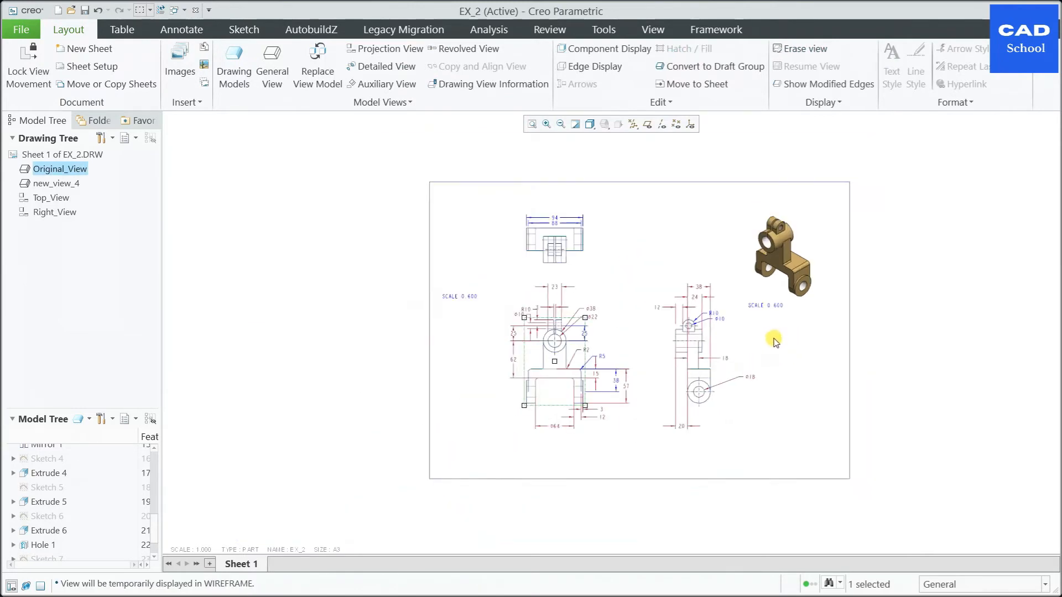
Step: Move Right_View farther from the front view and bring the isometric view back toward Top_View
click(617, 228)
drag(641, 221, 675, 219)
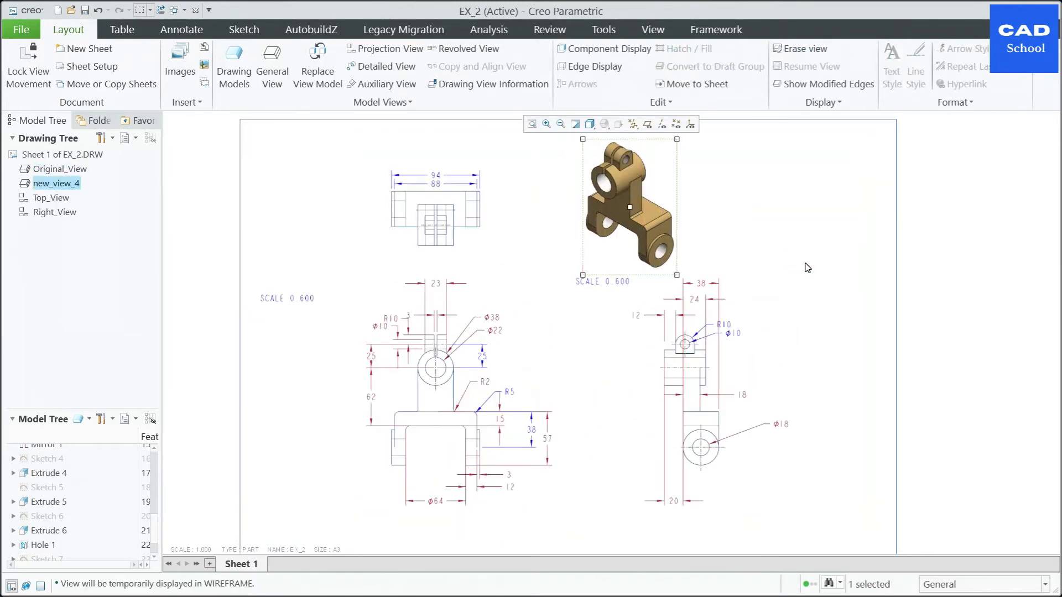
click(812, 303)
Step: Move the isometric view's scale note to the empty area on the view's right side
click(576, 279)
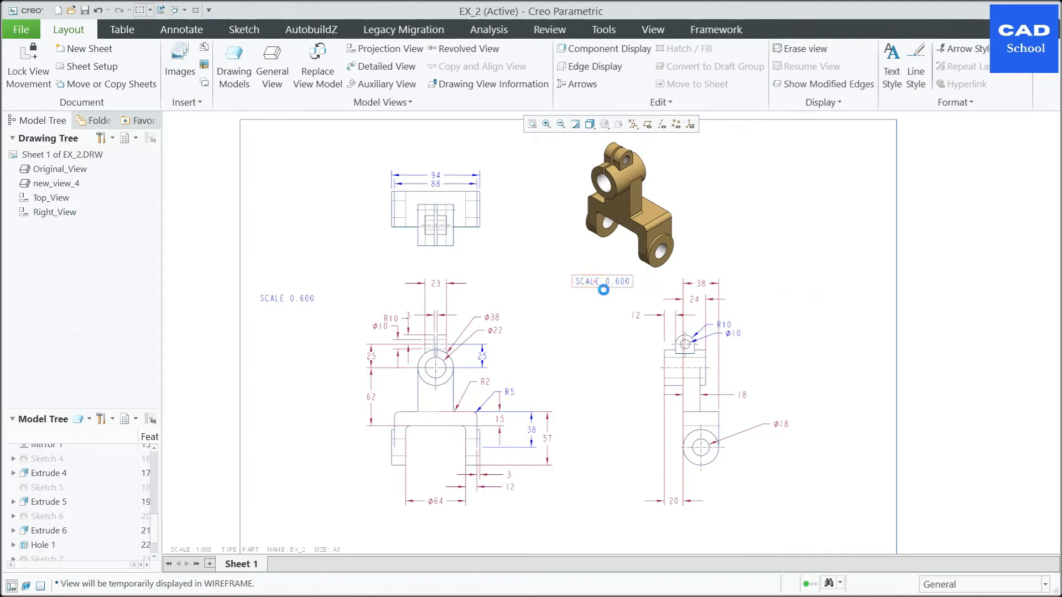
double_click(588, 281)
drag(588, 281, 571, 258)
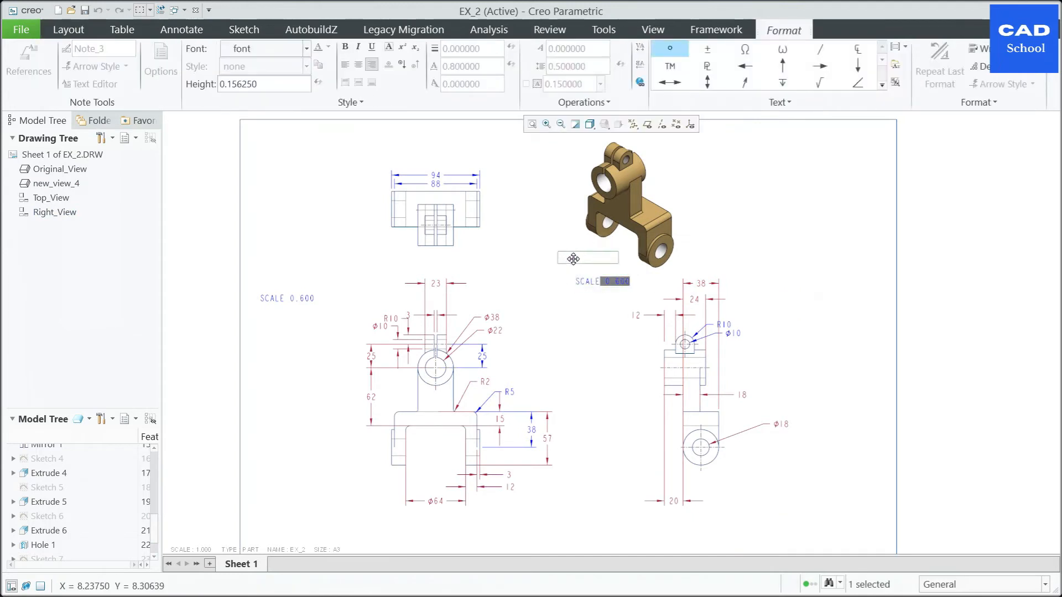
click(633, 258)
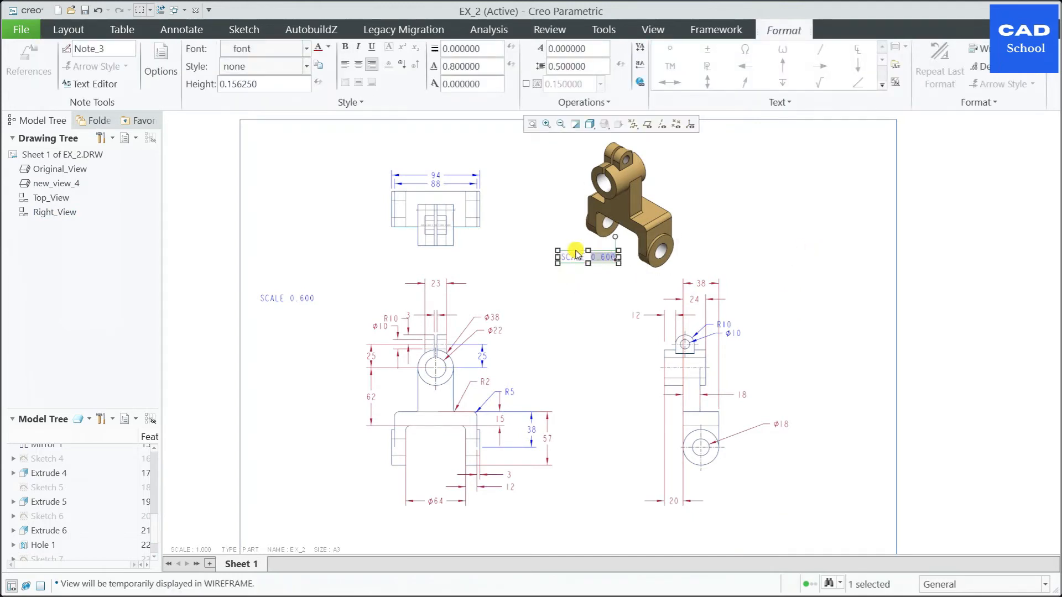
drag(586, 257, 718, 195)
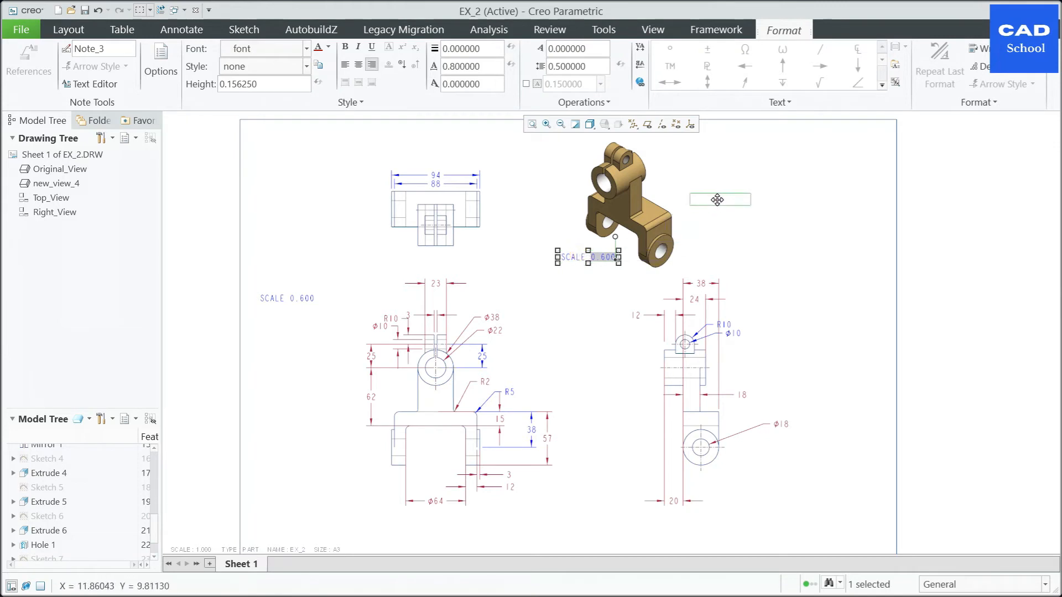
click(810, 275)
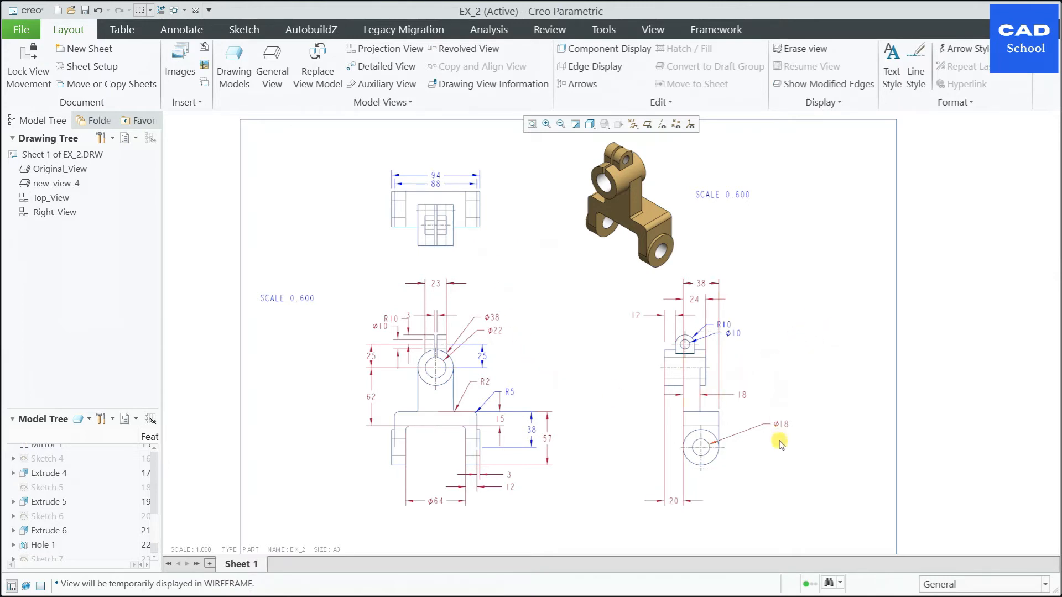
Step: Dimension the lower hole's circle in Right_View and switch the dimension from radius to diameter
scroll(759, 465, down, 2)
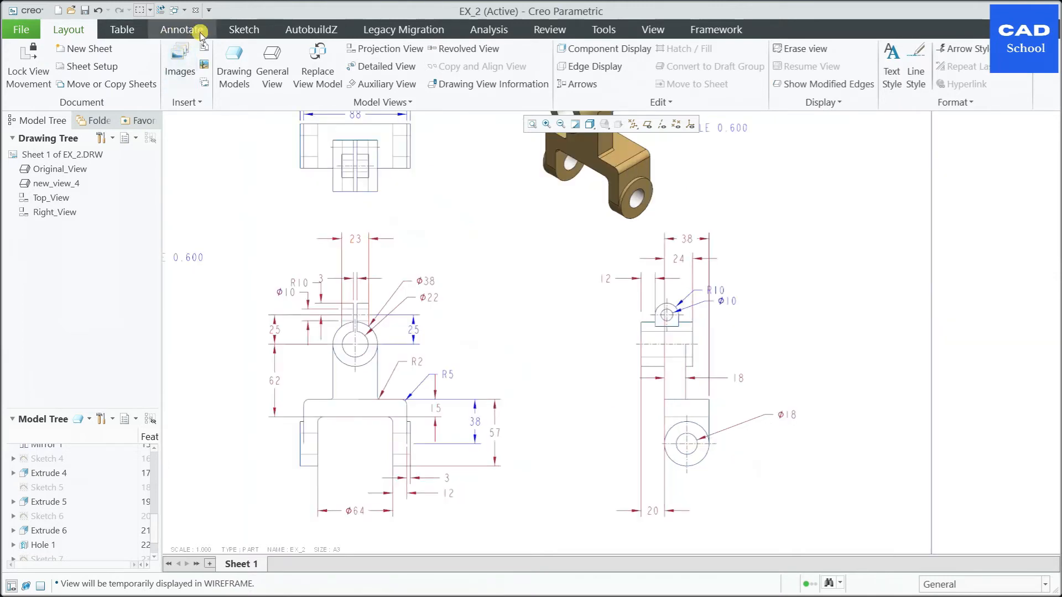
click(182, 29)
click(205, 76)
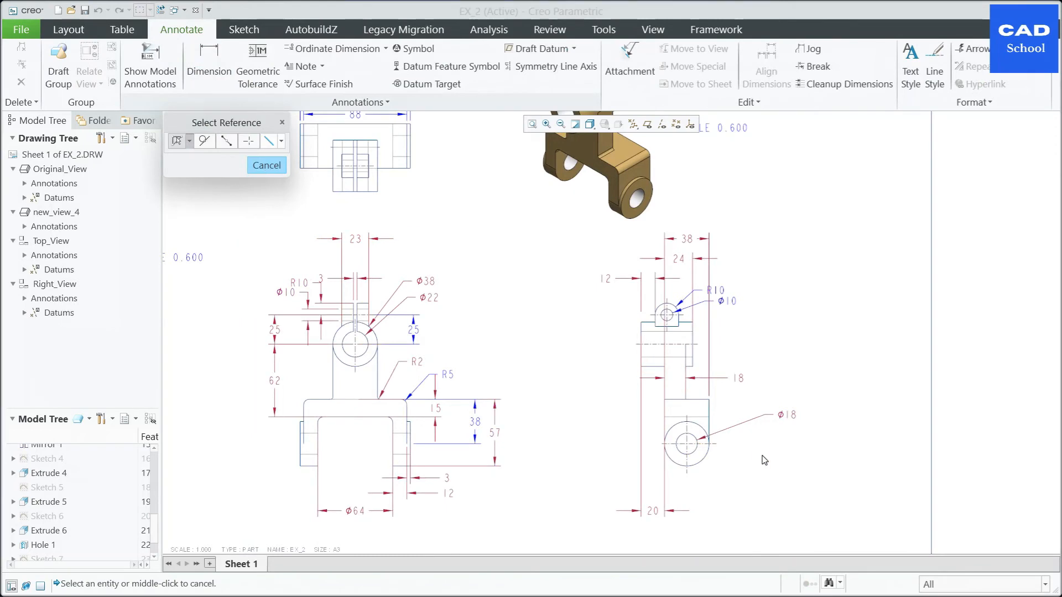
click(696, 454)
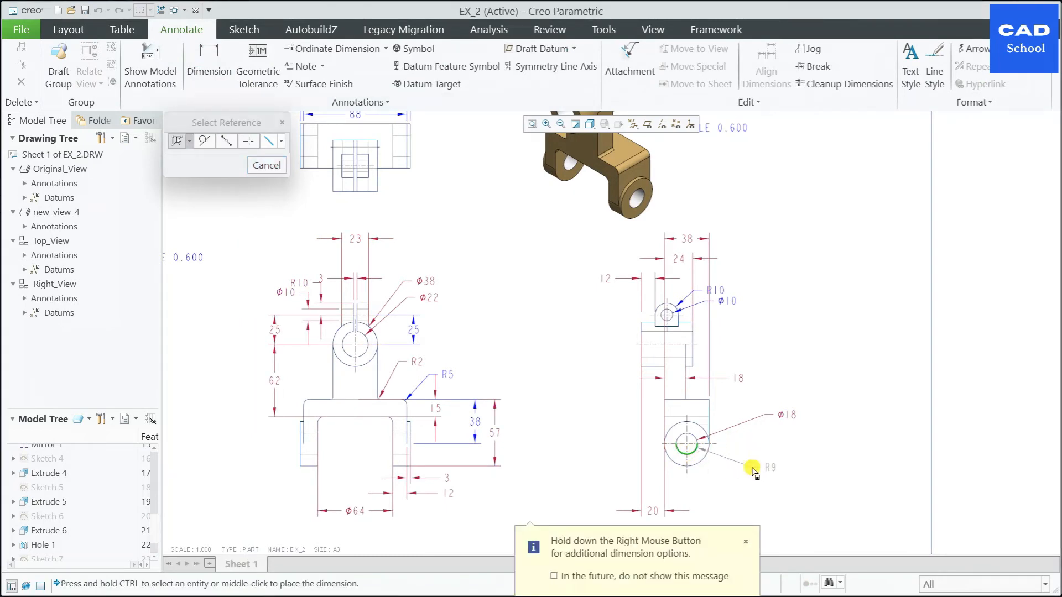
middle_click(754, 470)
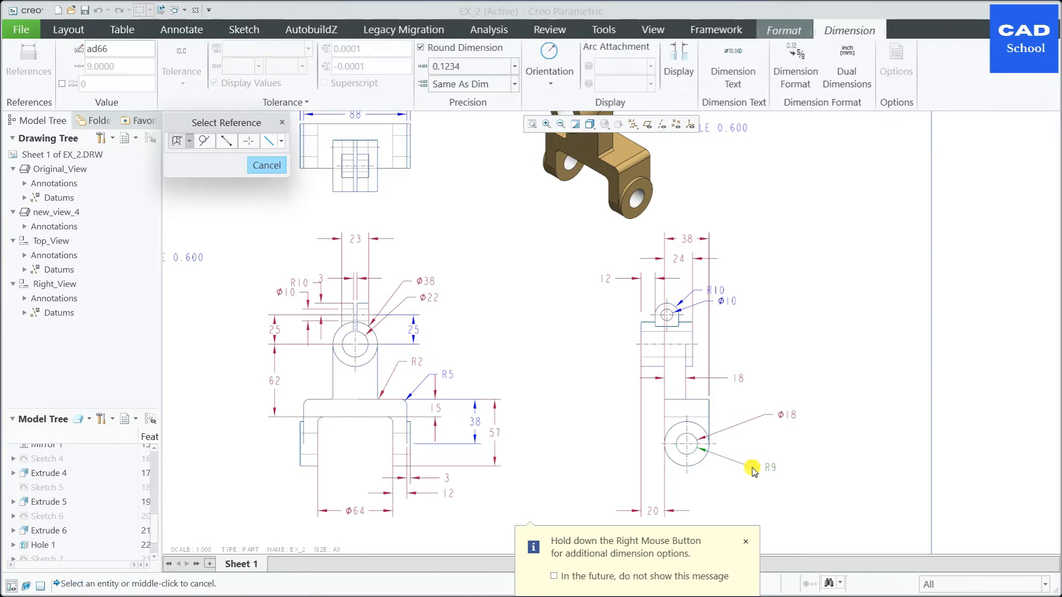
click(543, 84)
click(536, 100)
click(828, 468)
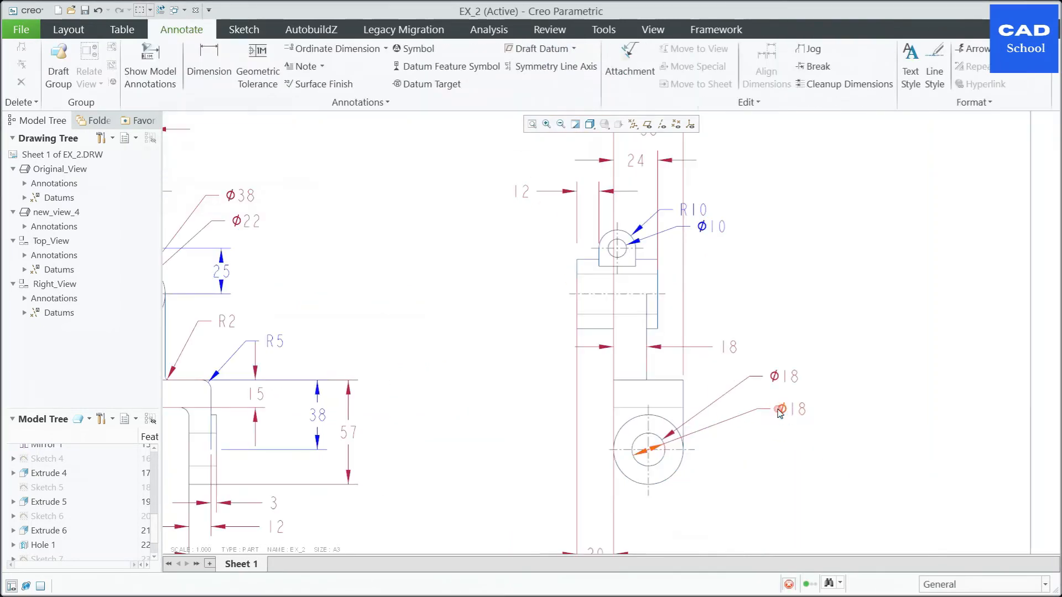
Step: Reposition the new hole diameter dimension just beneath the existing Ø18 dimension in Right_View
click(780, 412)
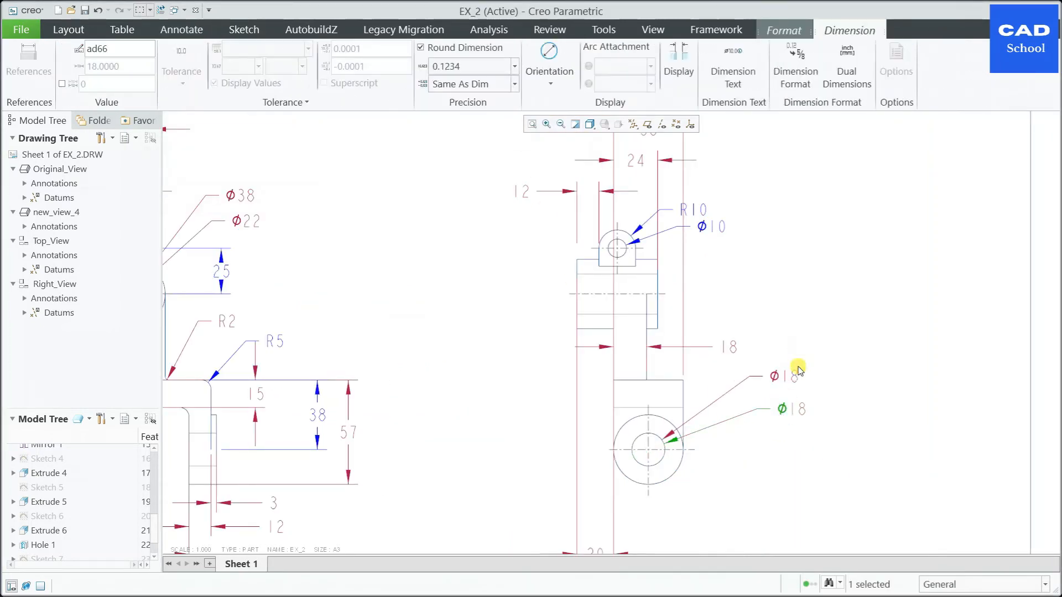
click(795, 448)
scroll(763, 469, up, 1)
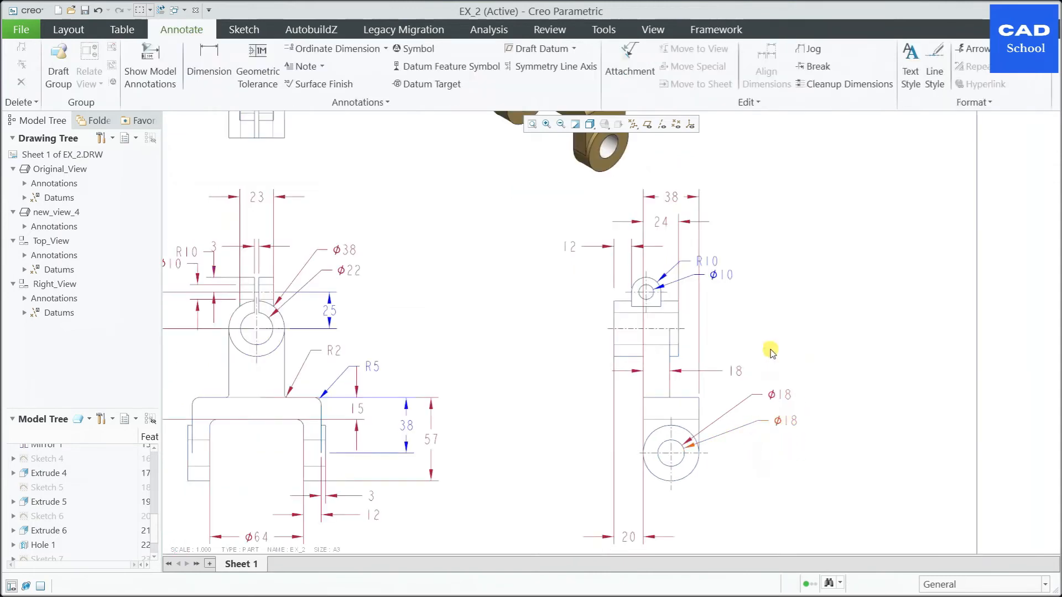
Step: Dimension the horizontal distance from the upper cylinder's left edge to the arm's left edge in Right_View
click(204, 67)
scroll(681, 348, down, 2)
click(576, 336)
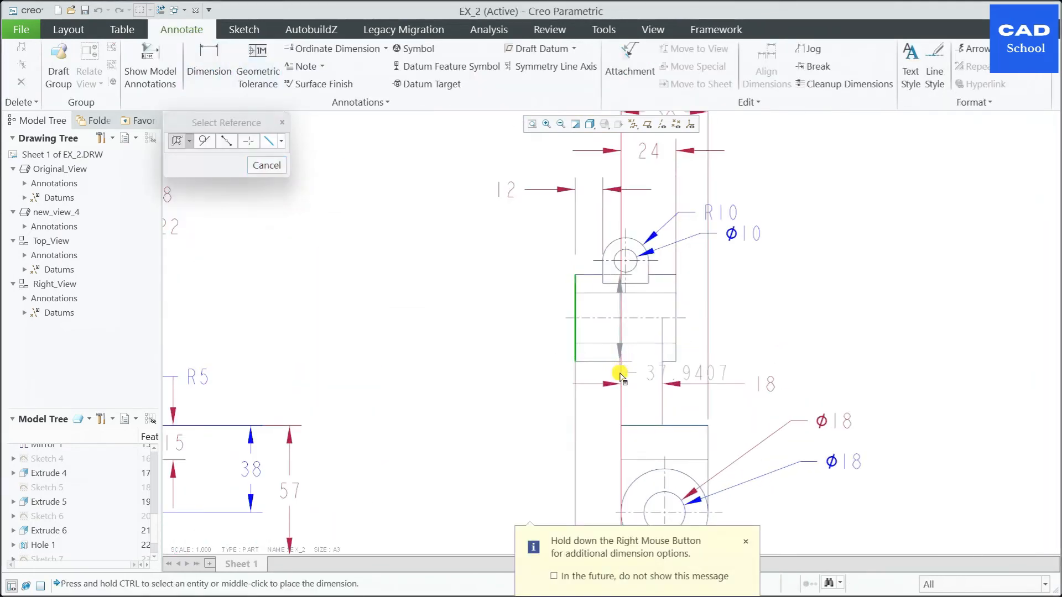
ctrl+click(620, 373)
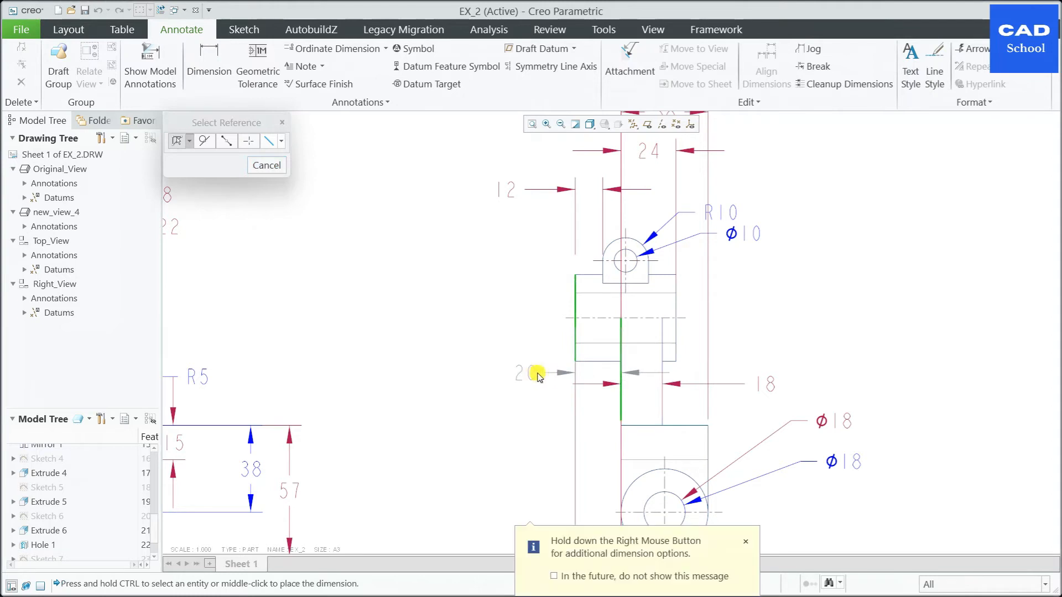
middle_click(538, 372)
Step: Dimension the horizontal distance between the upper cylinder's right edge and the arm's right edge in Right_View
click(678, 332)
ctrl+click(683, 366)
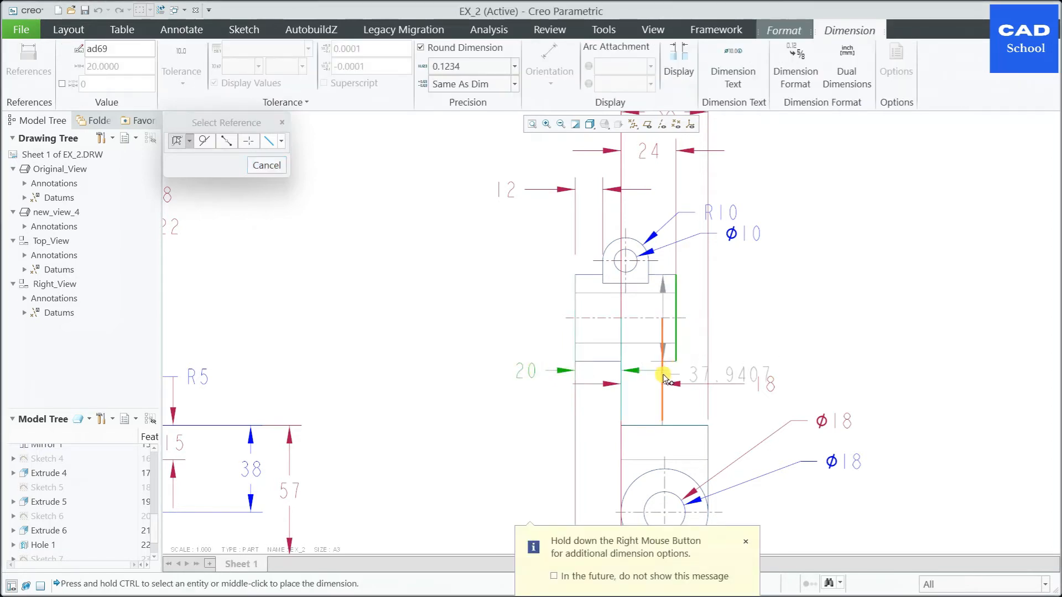
middle_click(738, 363)
scroll(630, 459, up, 3)
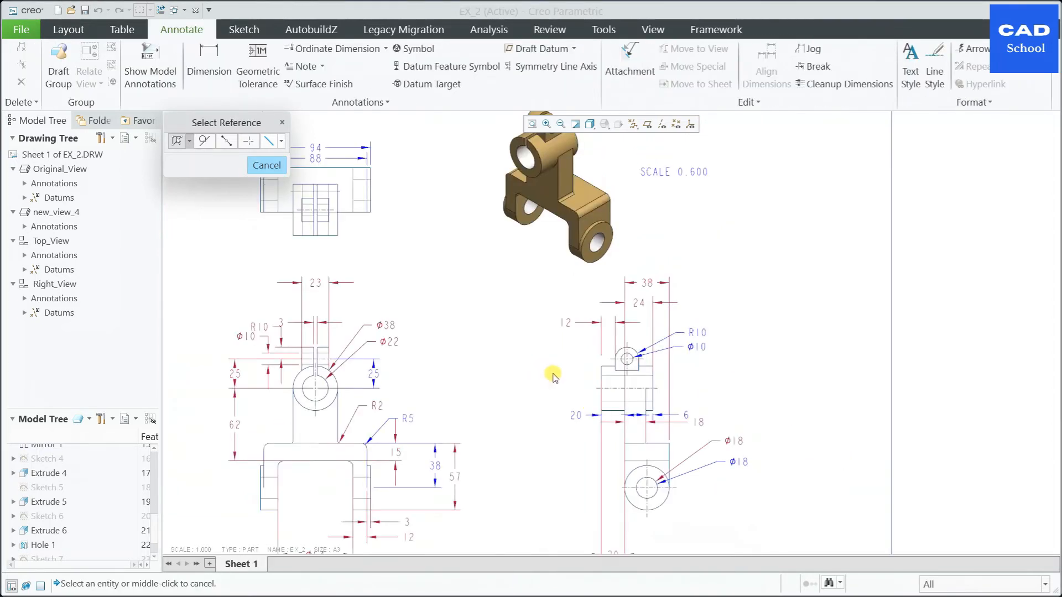
Step: Dimension the width of the projecting central block in Top_View, placed beneath the block
scroll(486, 365, up, 3)
scroll(400, 286, down, 2)
scroll(507, 291, down, 1)
scroll(460, 426, down, 1)
scroll(451, 454, down, 1)
scroll(318, 179, down, 1)
click(209, 62)
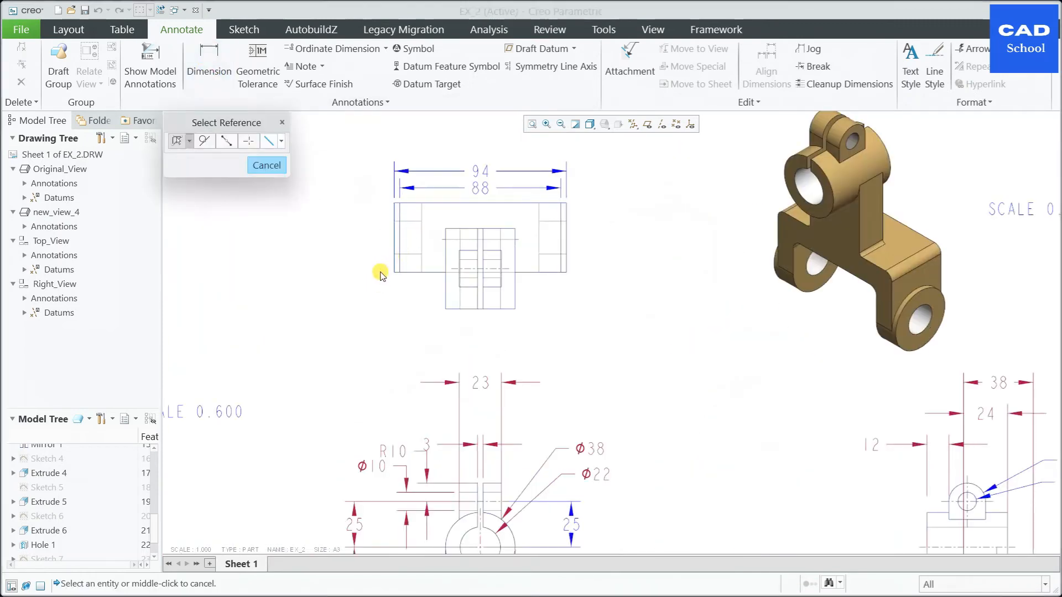
scroll(480, 282, down, 3)
click(547, 302)
ctrl+click(411, 302)
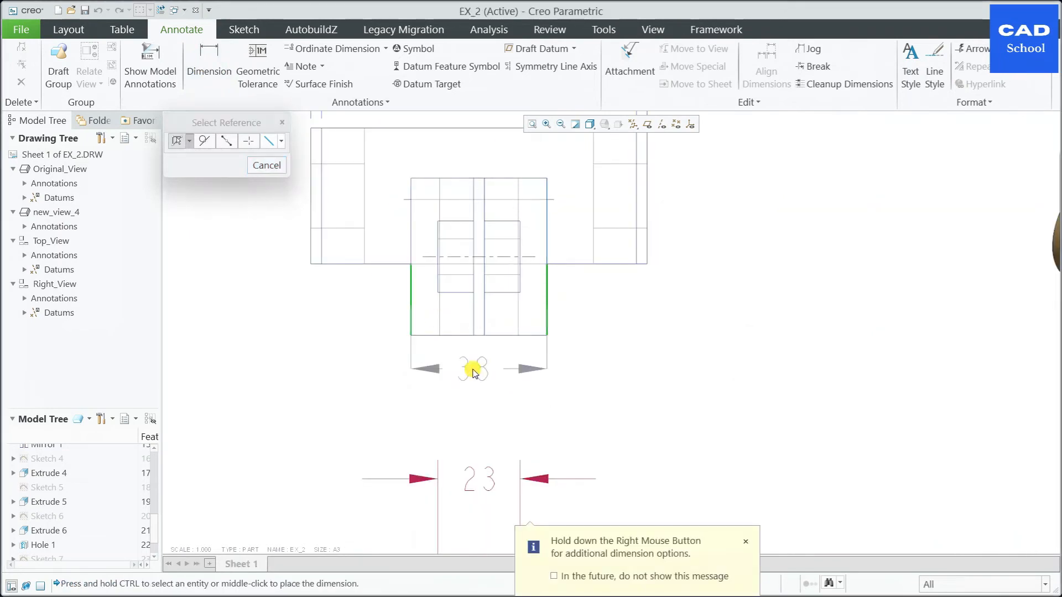
middle_click(472, 372)
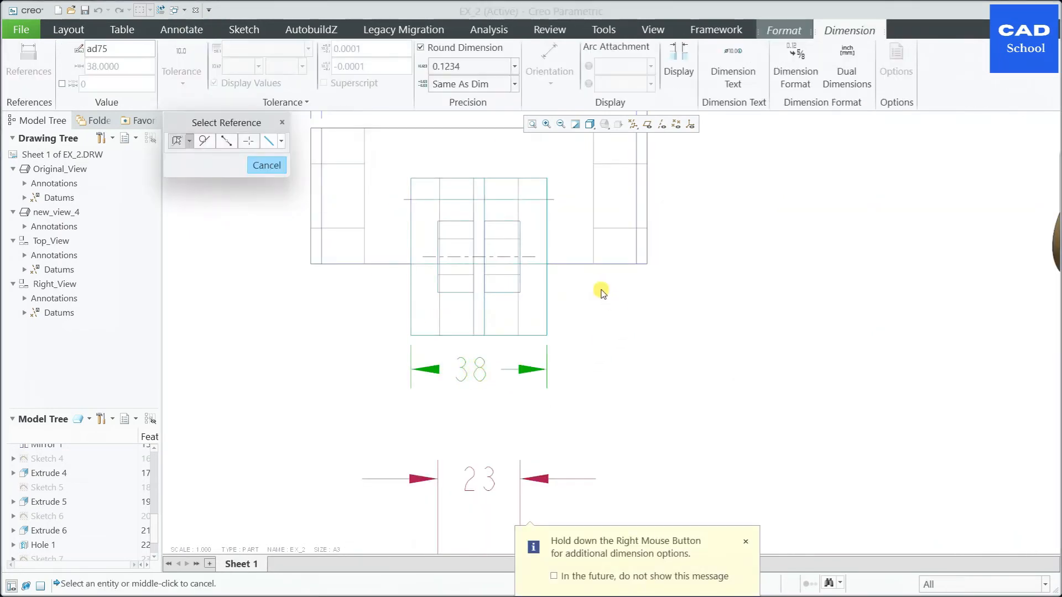
Step: Dimension the height of the projecting central block in Top_View, placed to the right of the view
click(495, 335)
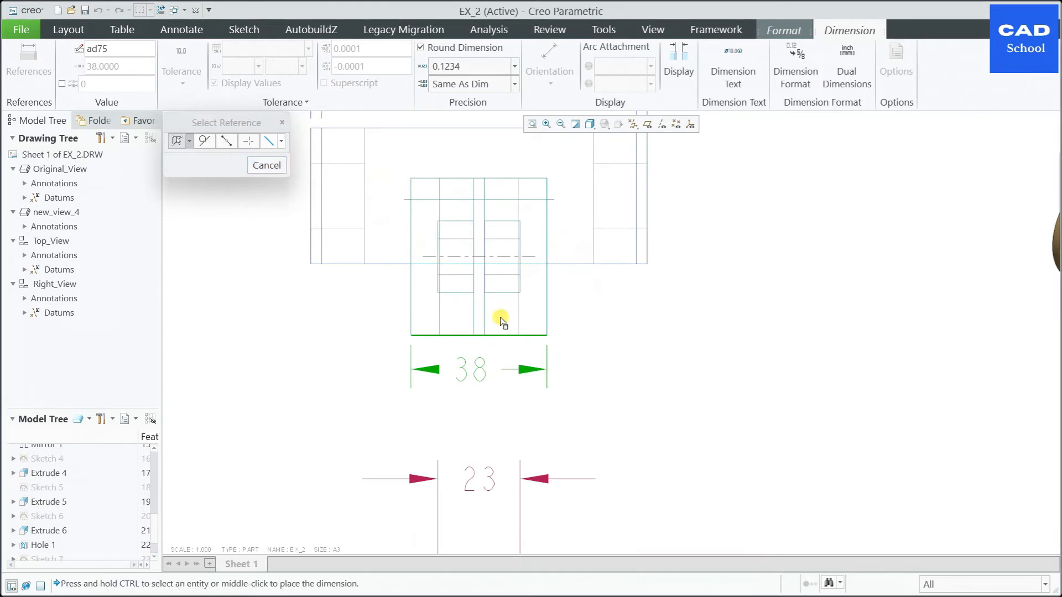
ctrl+click(494, 178)
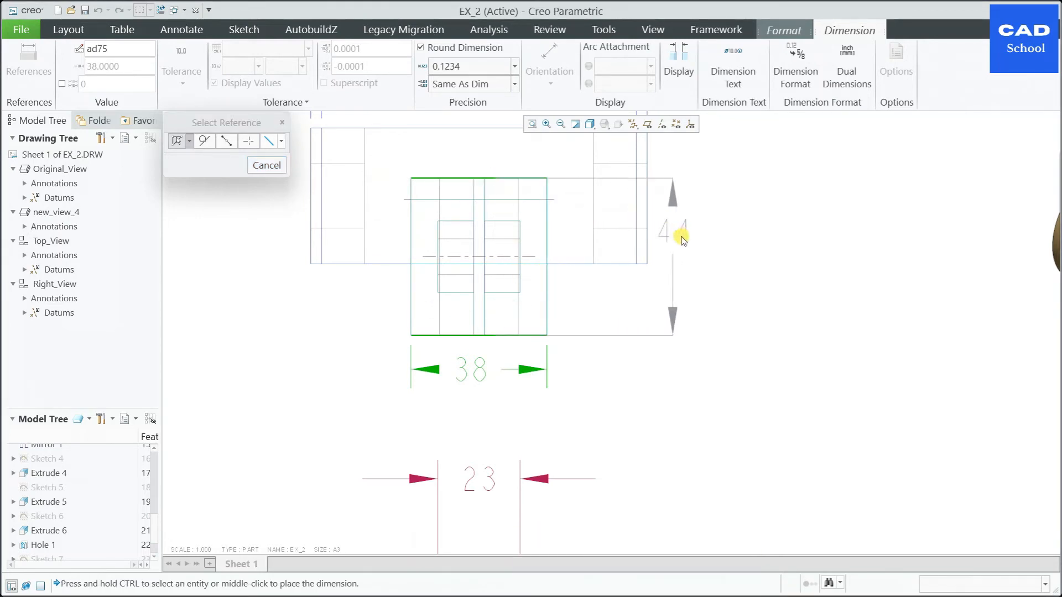
middle_click(699, 245)
Step: Dimension the width and height of the small split lug inside the central block in Top_View, beneath and to the right of it
click(398, 351)
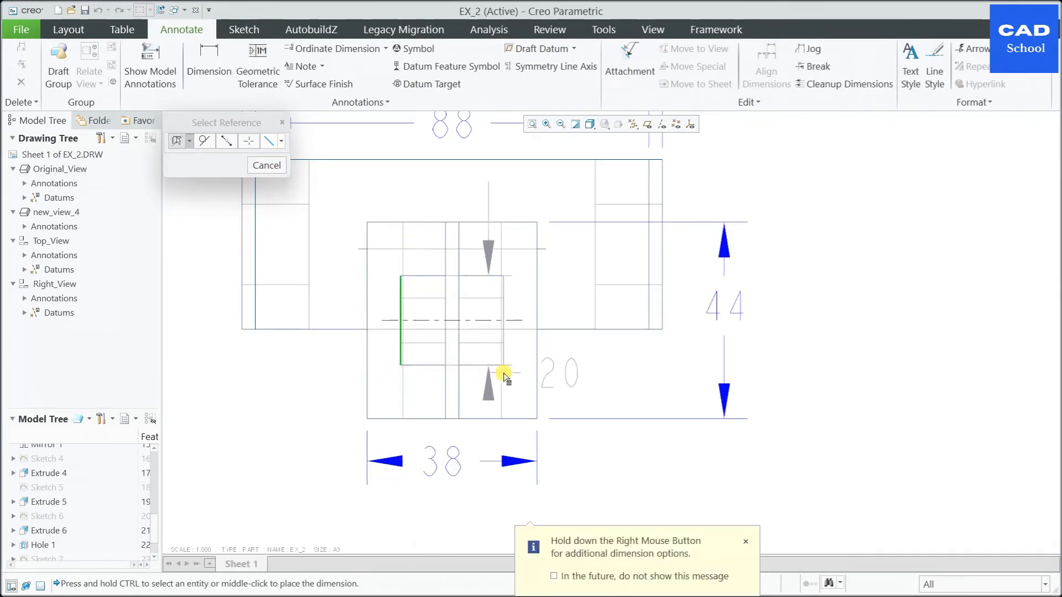
ctrl+click(503, 334)
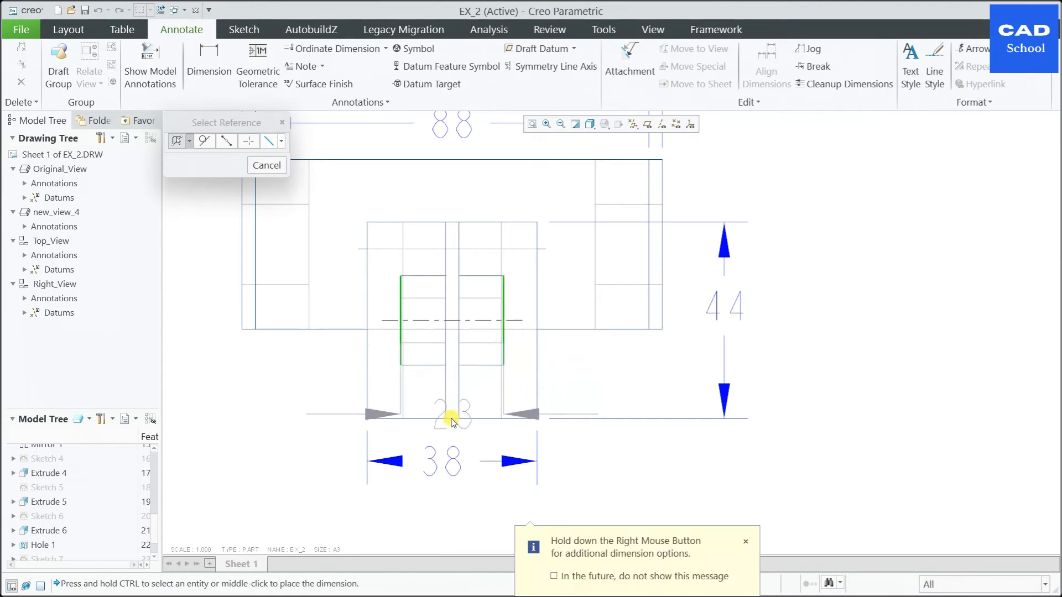
middle_click(445, 429)
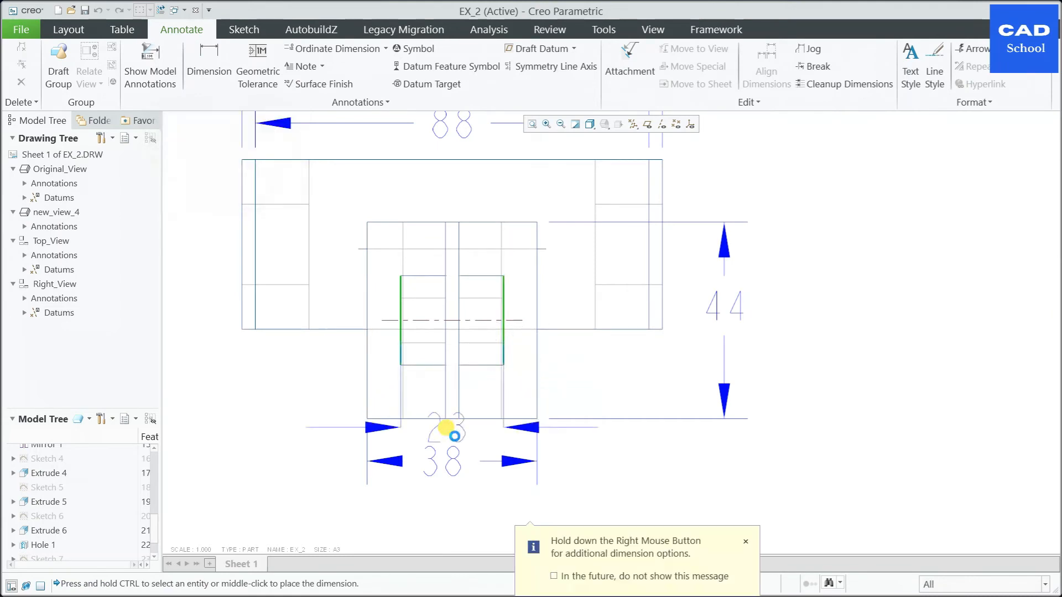
click(492, 277)
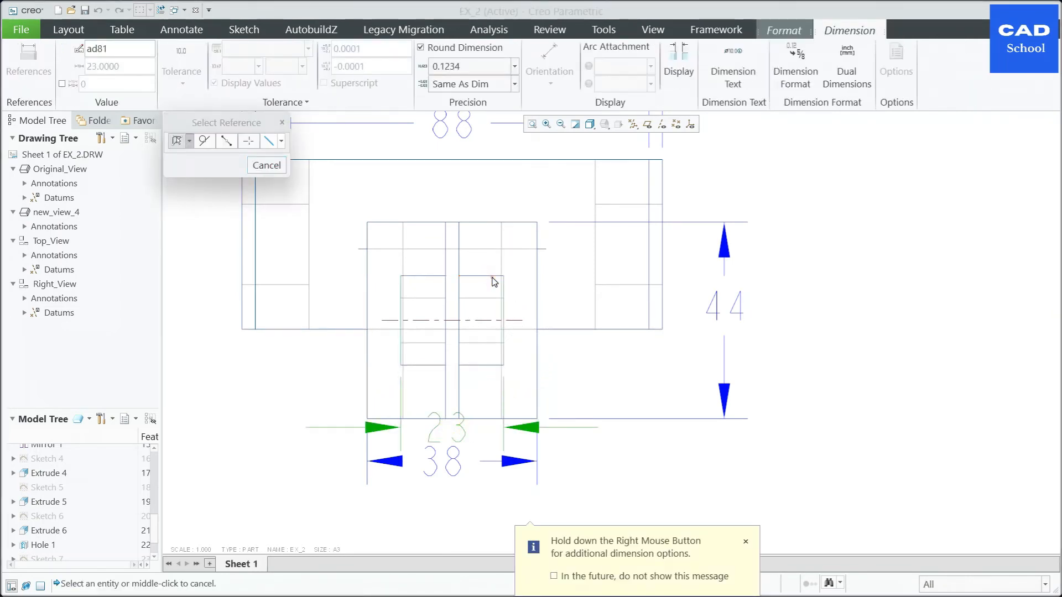
ctrl+click(474, 363)
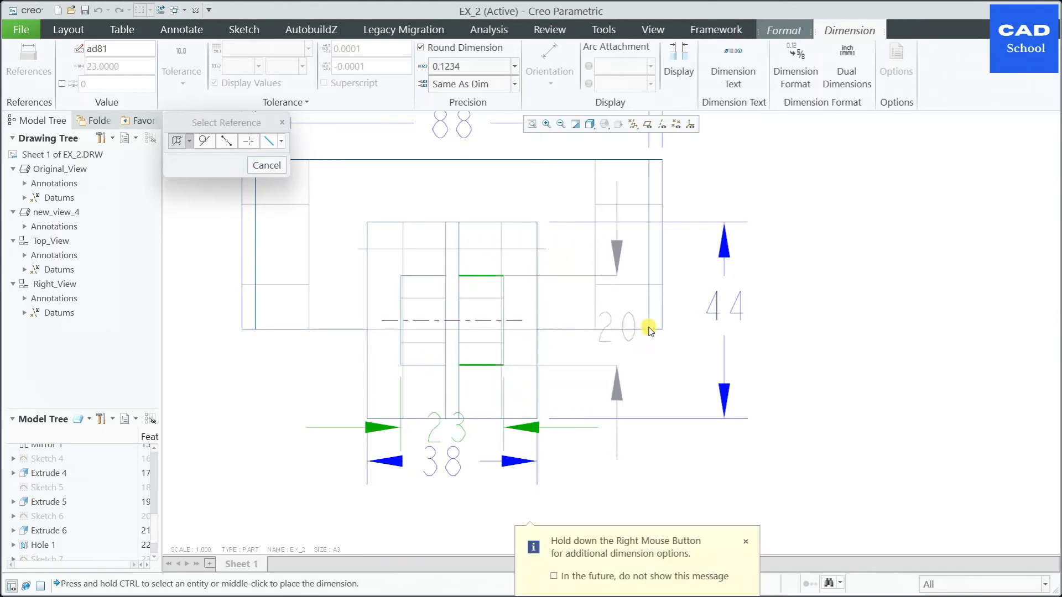
middle_click(689, 312)
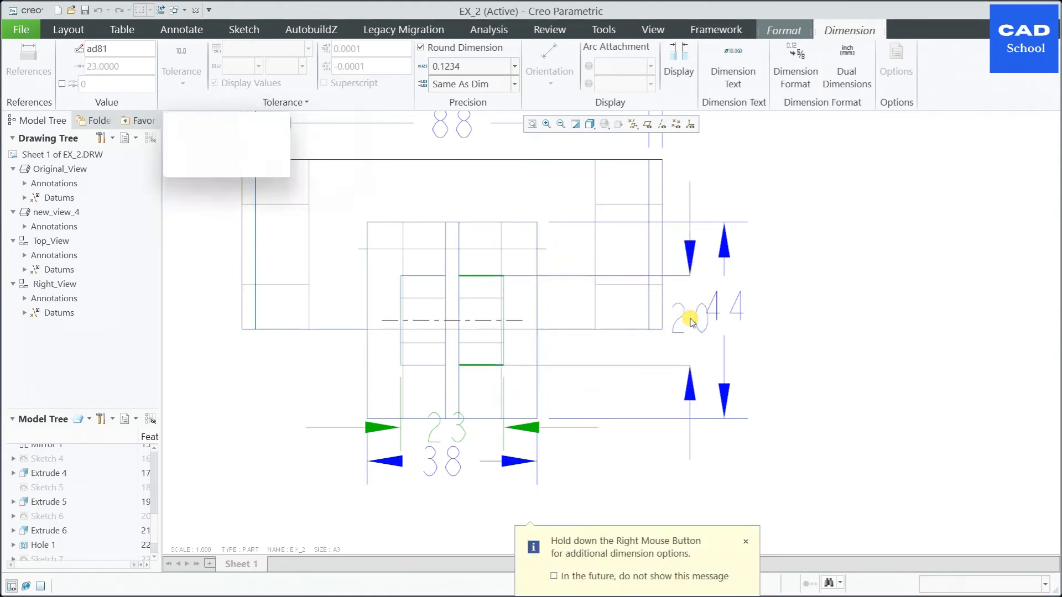
Step: Move the 44 block height dimension farther out from Top_View and place the 20 lug height dimension between it and the view
click(738, 314)
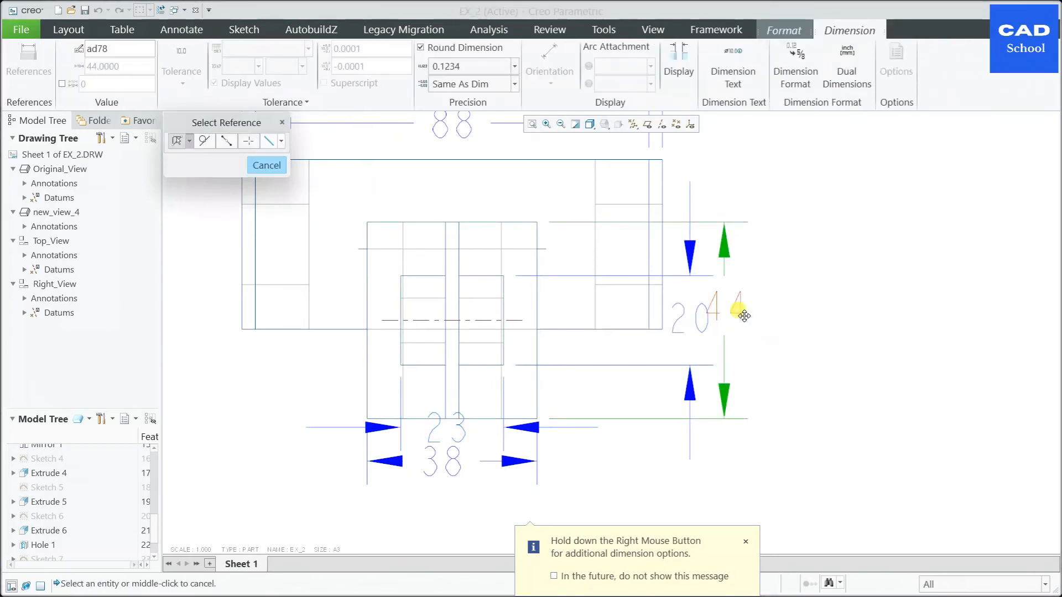
drag(742, 313, 827, 318)
click(695, 327)
drag(695, 328, 749, 321)
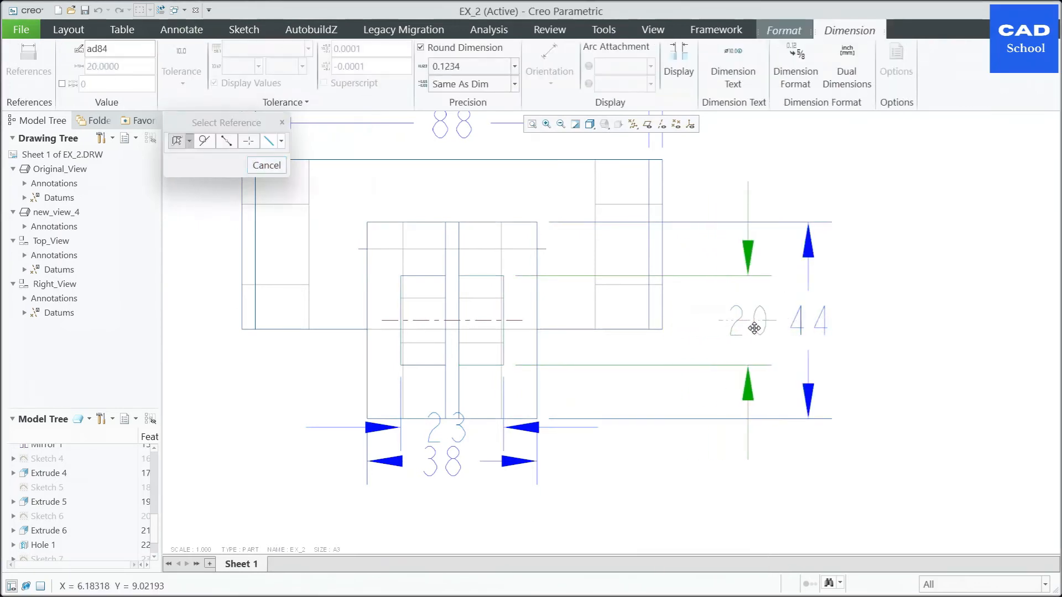
scroll(853, 316, down, 3)
click(703, 377)
scroll(597, 420, up, 3)
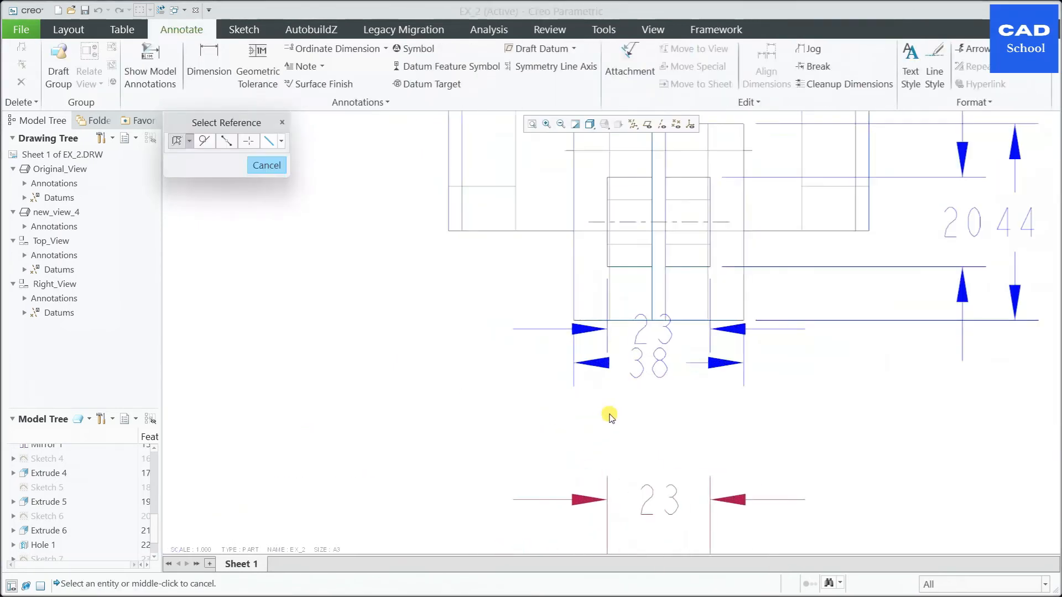
Step: Lower the 38 width dimension beneath Top_View and set the lug's 23 width dimension just above it, clear of the block
click(652, 371)
drag(654, 382, 654, 418)
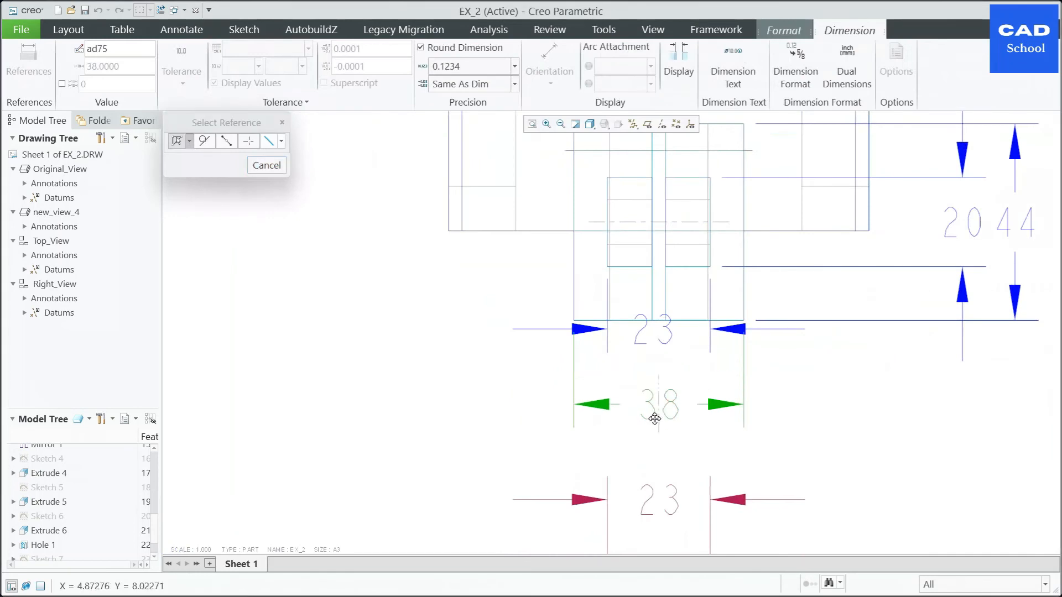
click(668, 334)
drag(671, 339, 682, 375)
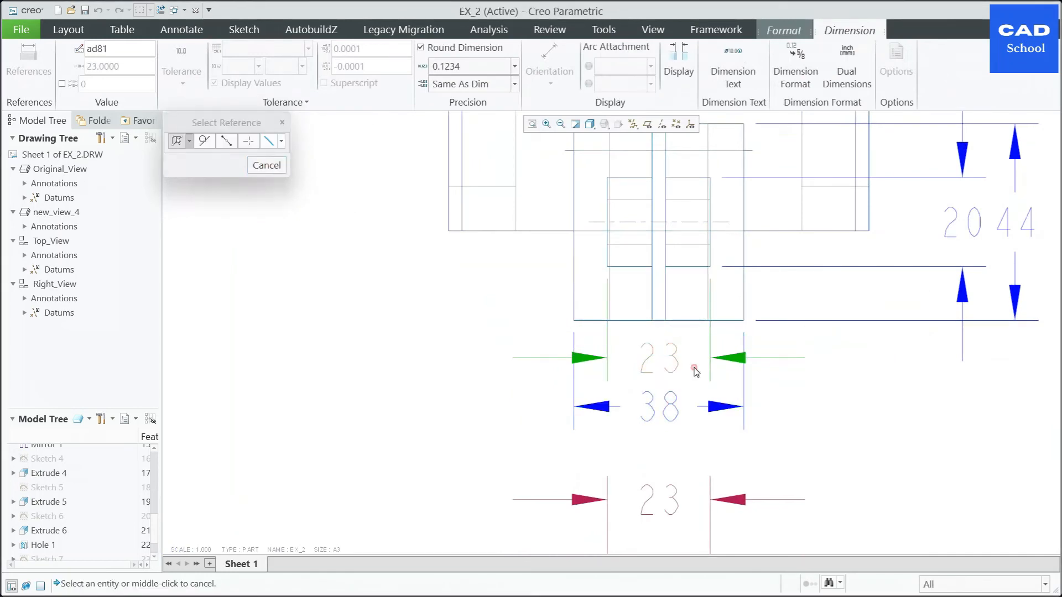
click(806, 375)
scroll(481, 315, down, 4)
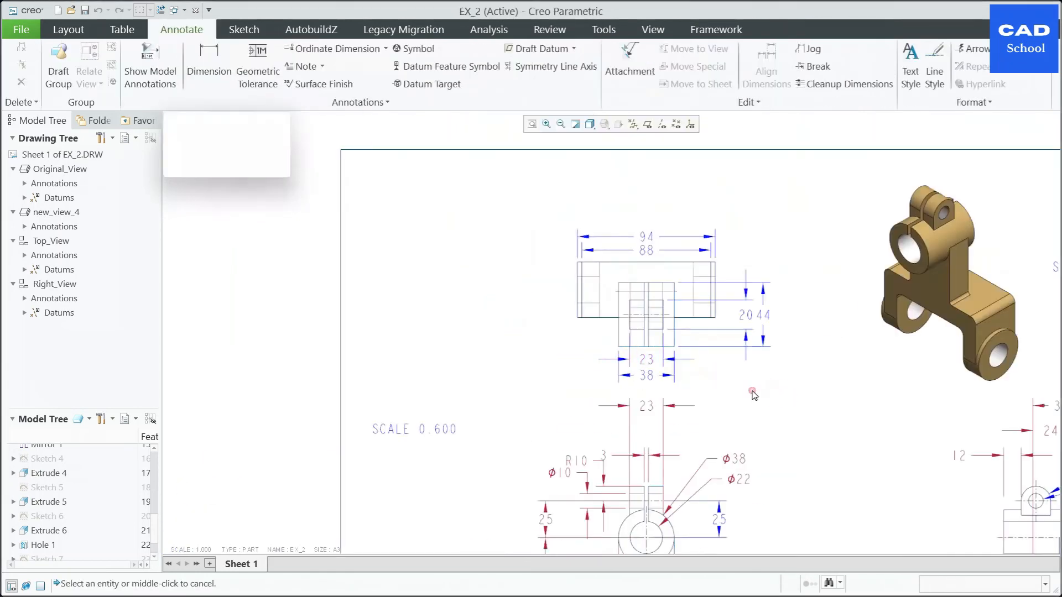
middle_drag(760, 379, 761, 367)
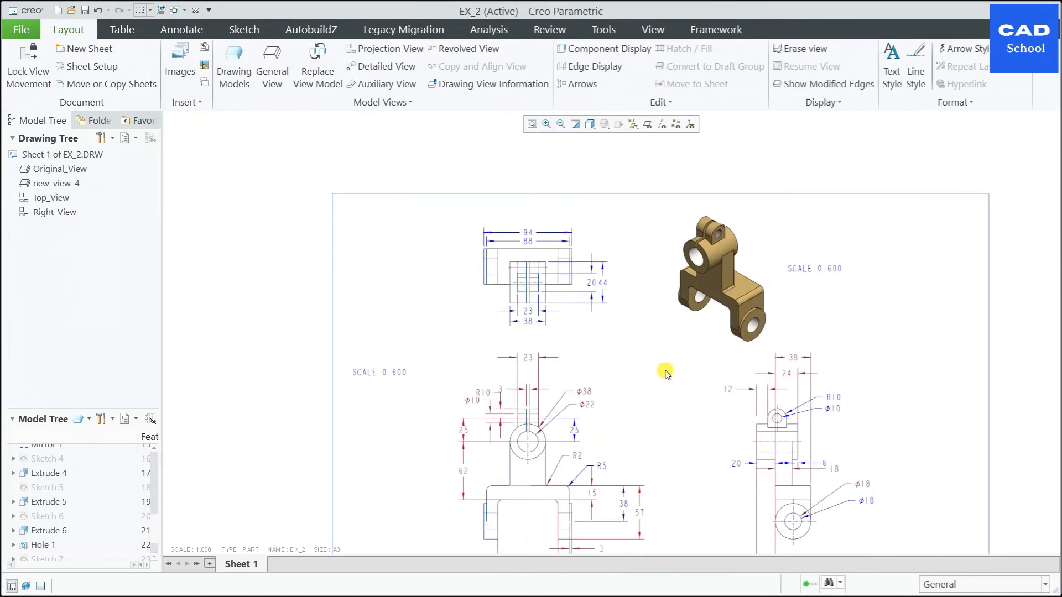
Step: Examine the dimension layout in all views across the sheet
scroll(666, 373, up, 2)
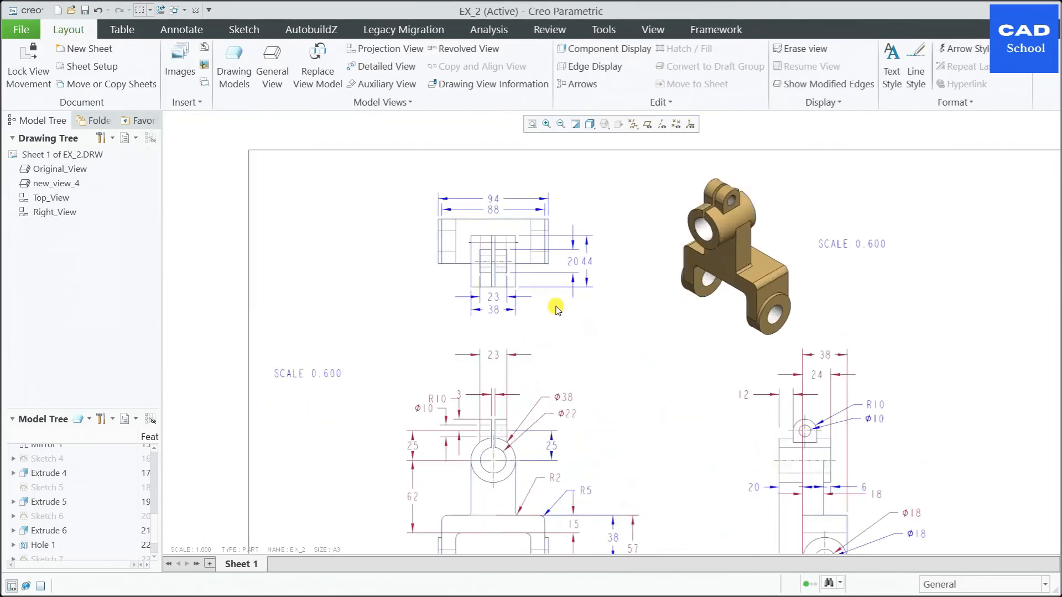
scroll(536, 280, up, 2)
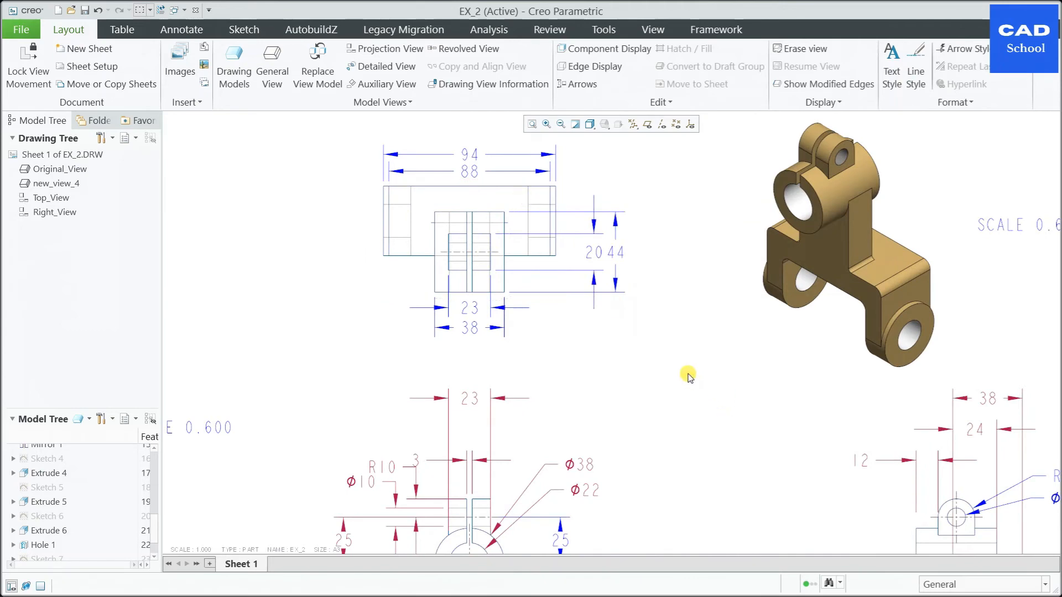
scroll(666, 370, down, 3)
scroll(583, 339, down, 2)
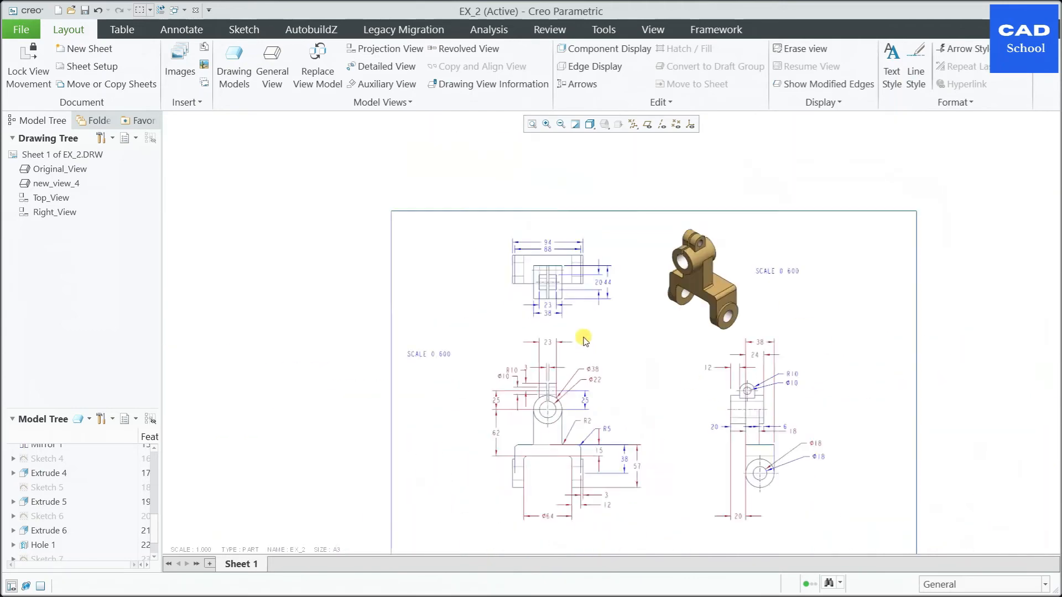
scroll(594, 404, up, 2)
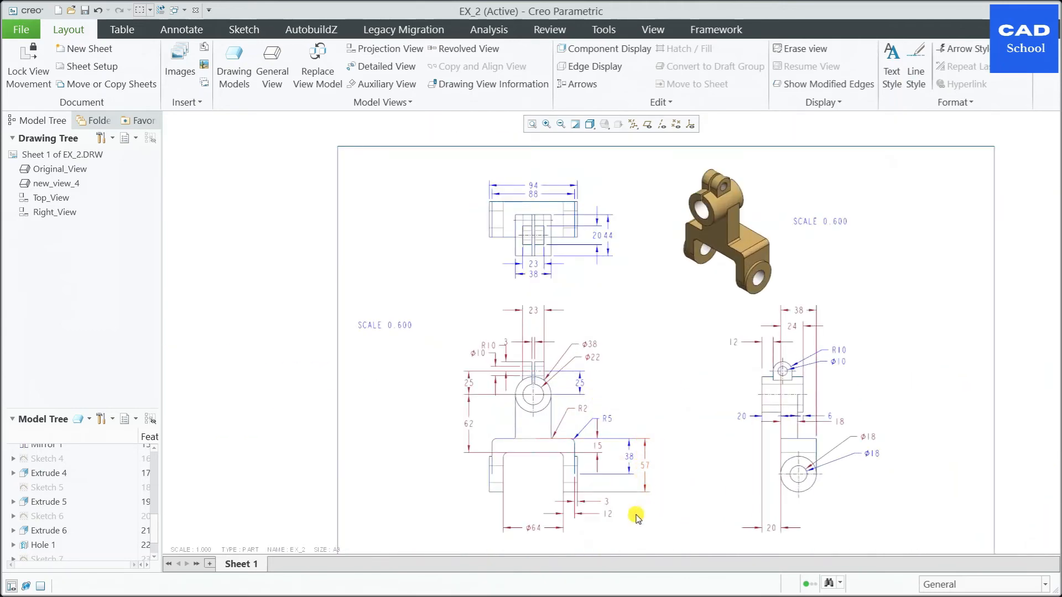
scroll(637, 520, up, 1)
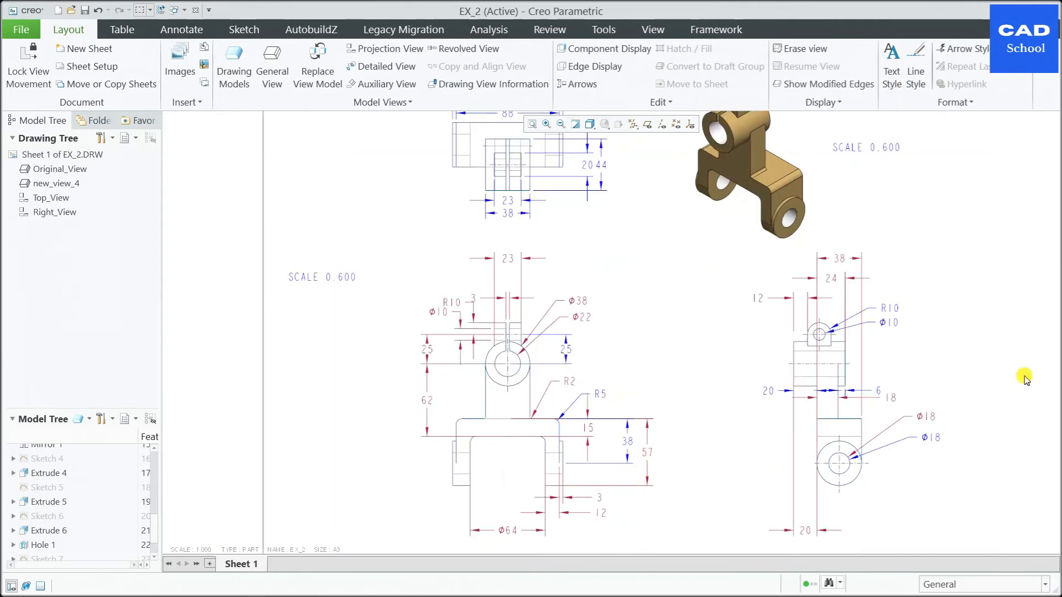
scroll(885, 499, down, 1)
scroll(778, 481, up, 3)
scroll(671, 365, down, 3)
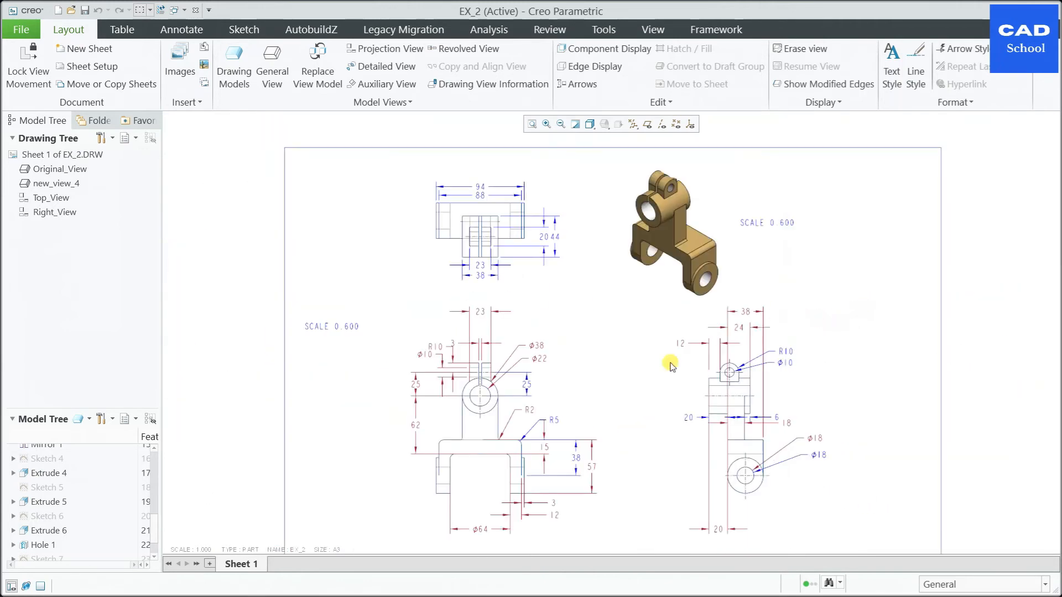
scroll(564, 352, down, 1)
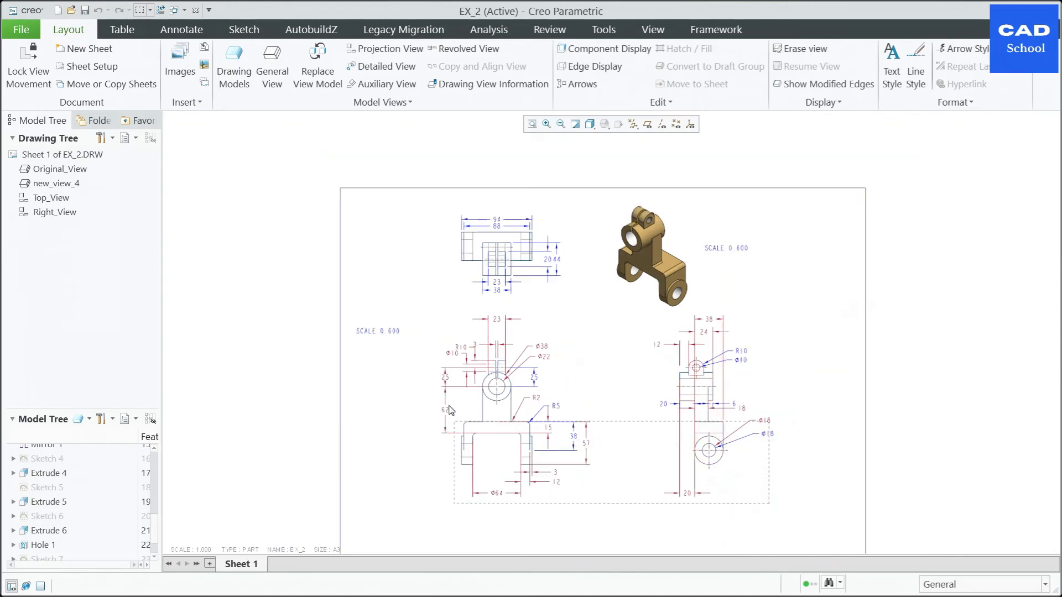
Step: Clean up the dimensions of all views, spacing them out with offset 0.500 and increment 0.400 from the view outline
drag(417, 251, 413, 209)
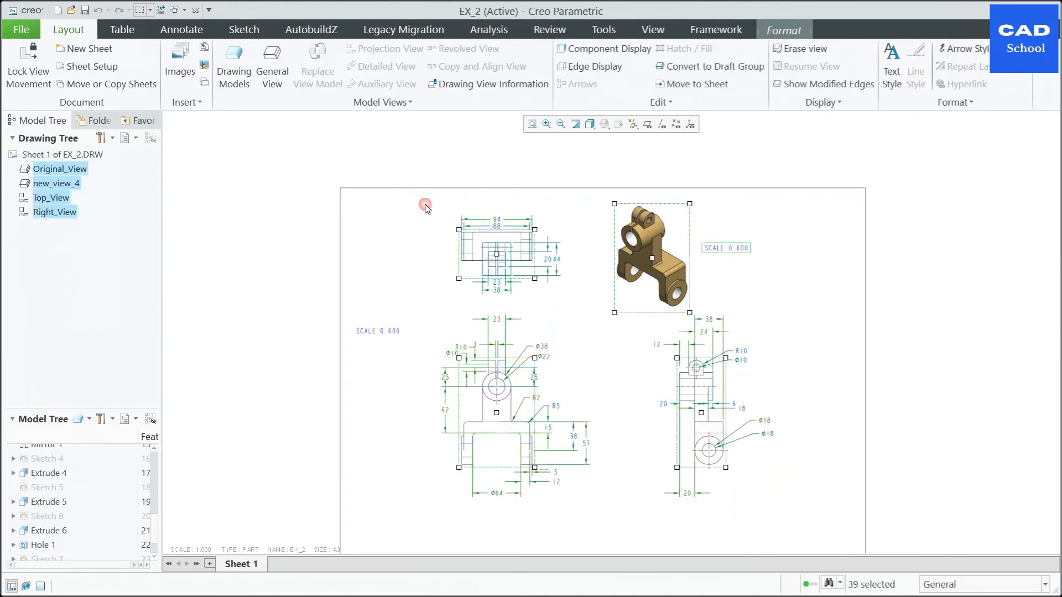
right_click(633, 341)
click(553, 475)
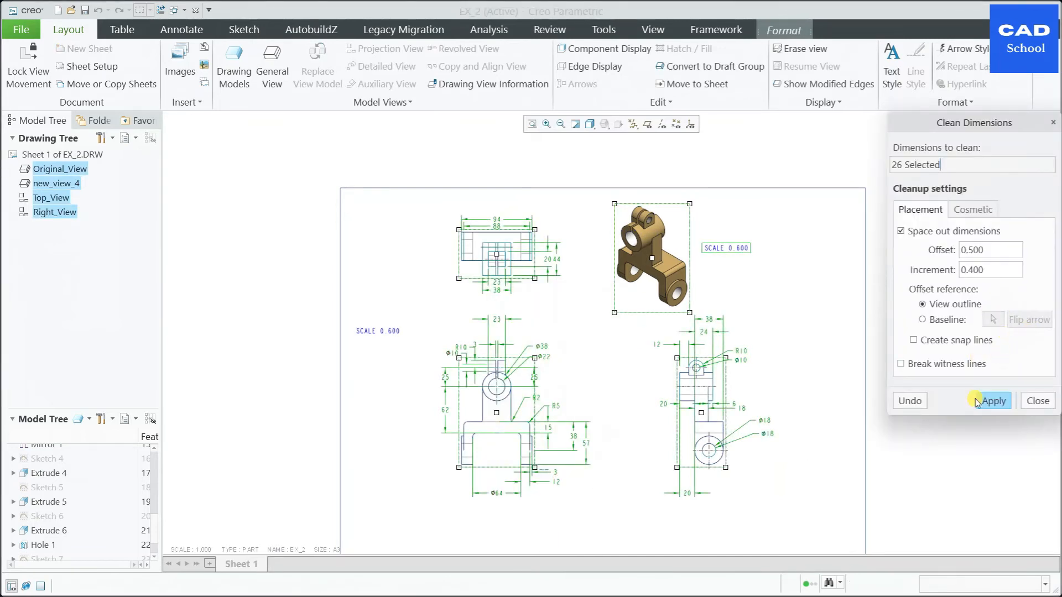
click(995, 403)
click(1038, 402)
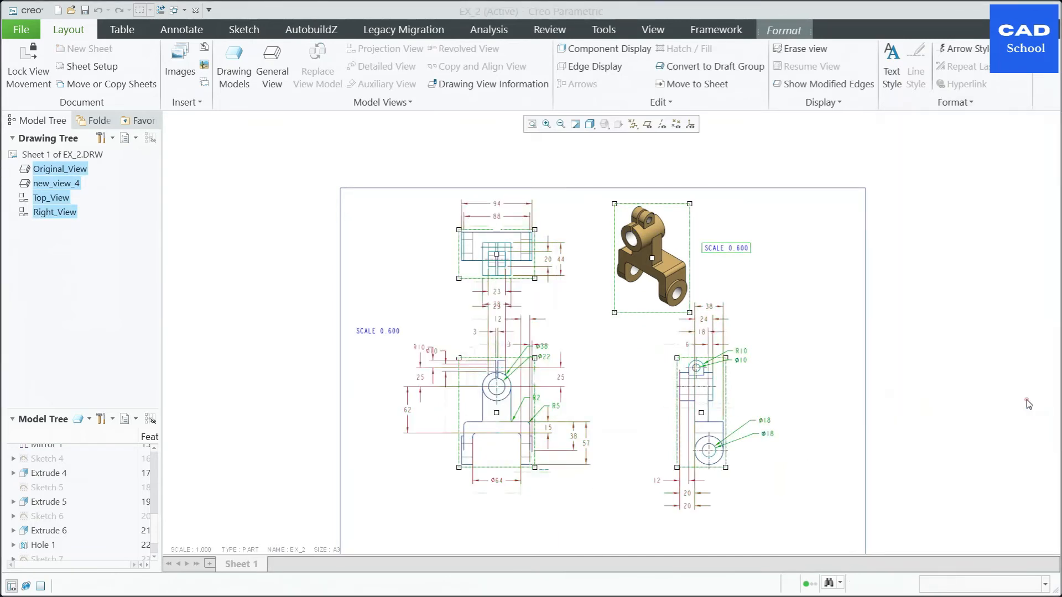
click(822, 332)
Step: Move the 18 dimension text in Right_View outside its witness lines, to the left of them
scroll(771, 461, up, 2)
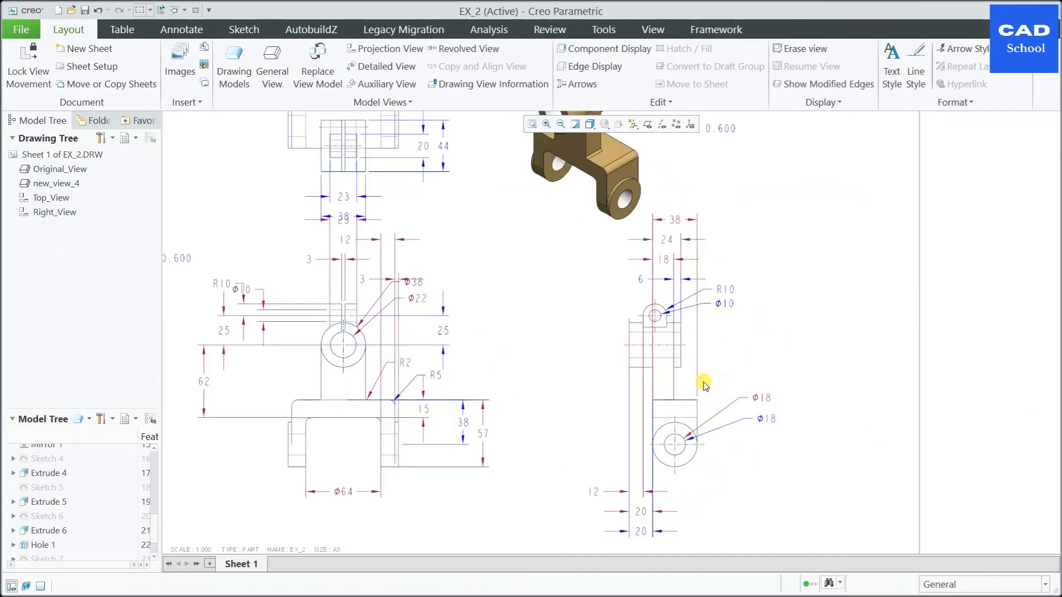
click(666, 348)
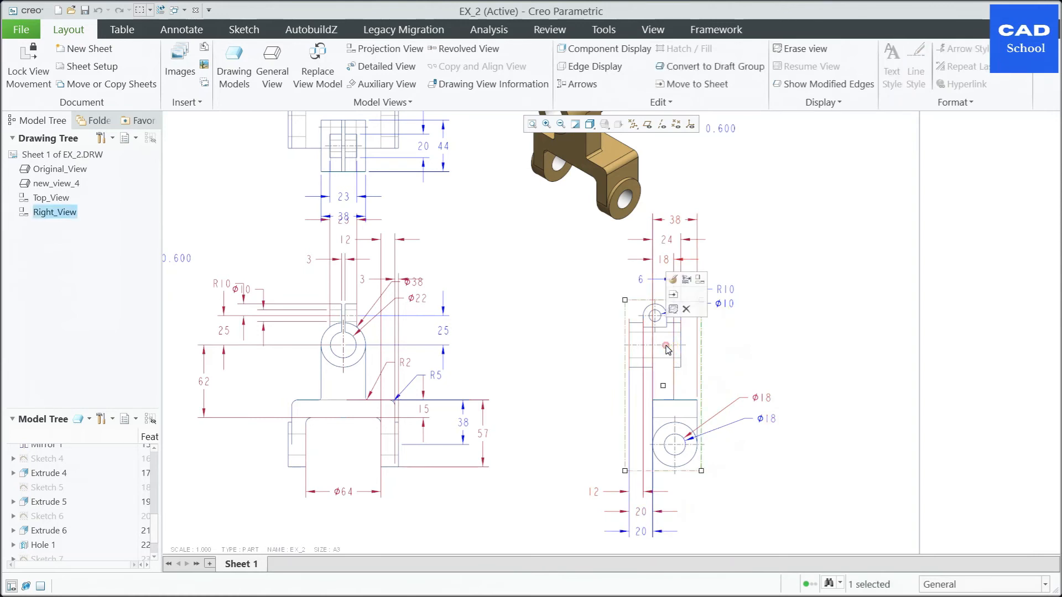
click(839, 434)
scroll(709, 260, up, 1)
click(635, 265)
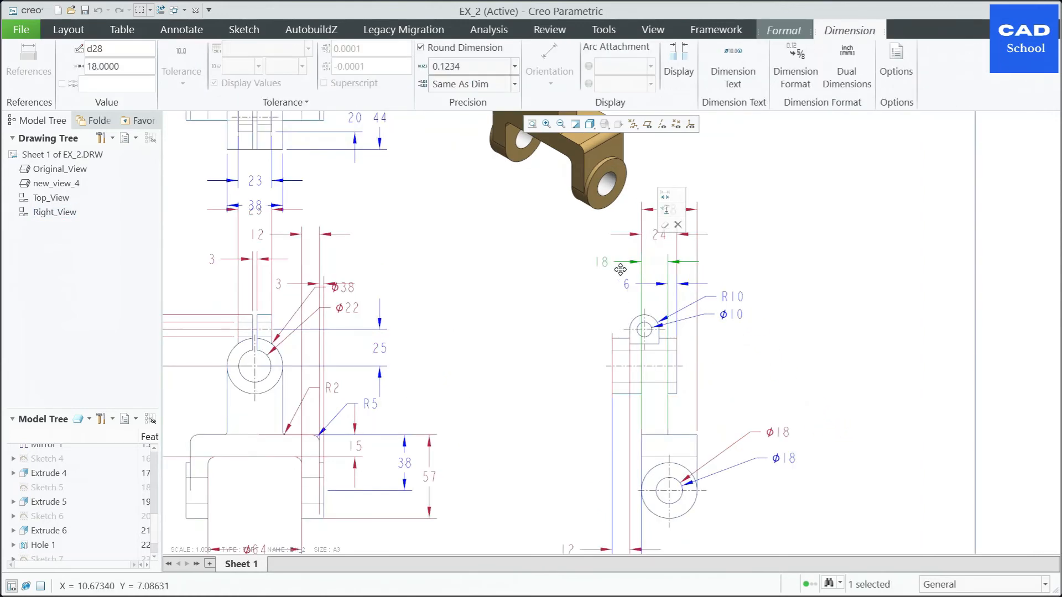
click(770, 247)
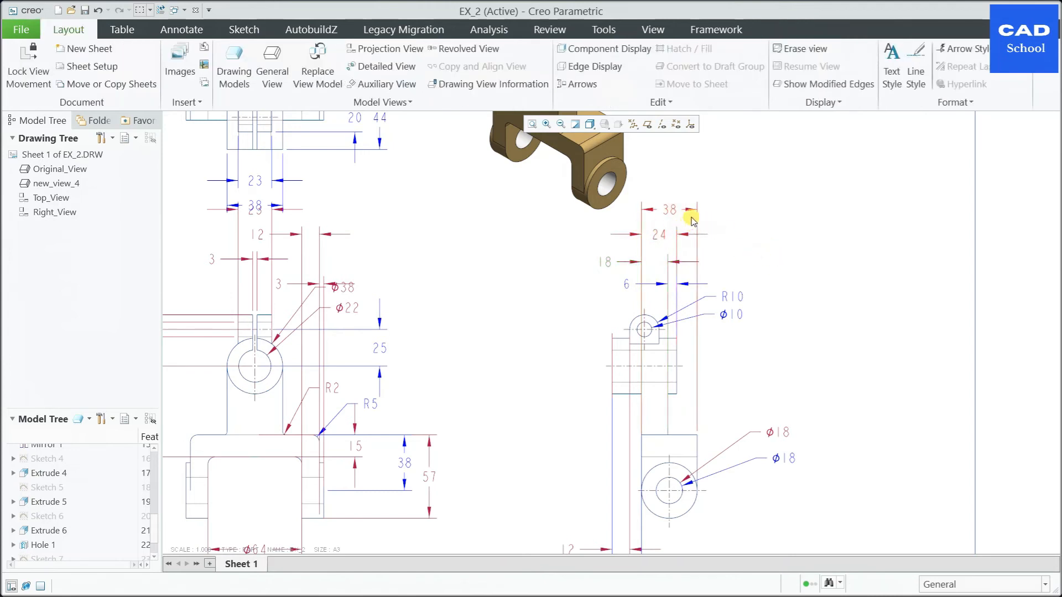
Step: Delete the R2 and R5 radius dimensions on the right side of the front view
scroll(771, 306, down, 2)
scroll(548, 434, up, 2)
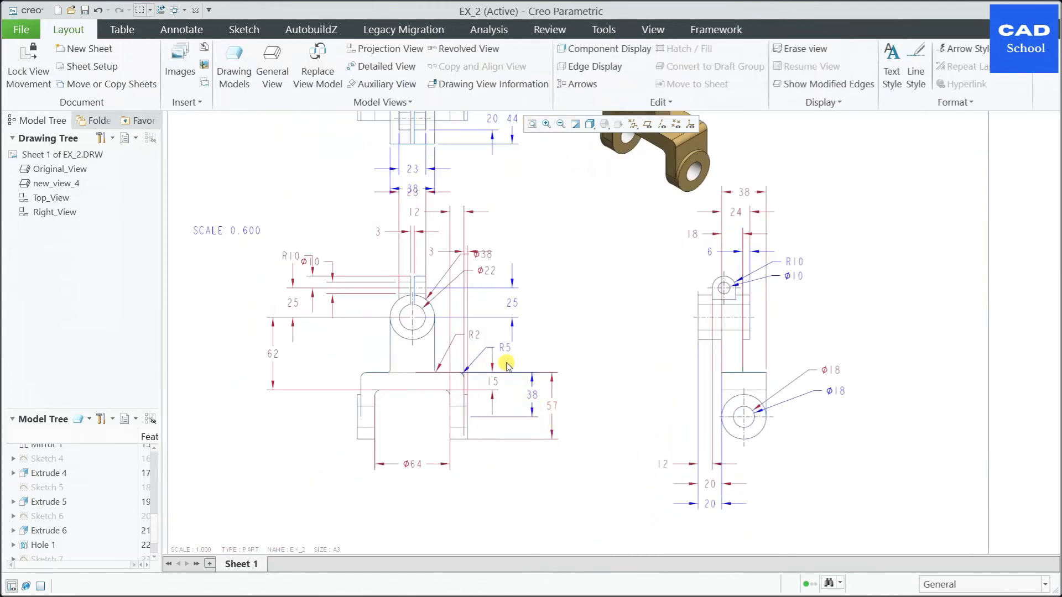
scroll(520, 335, up, 2)
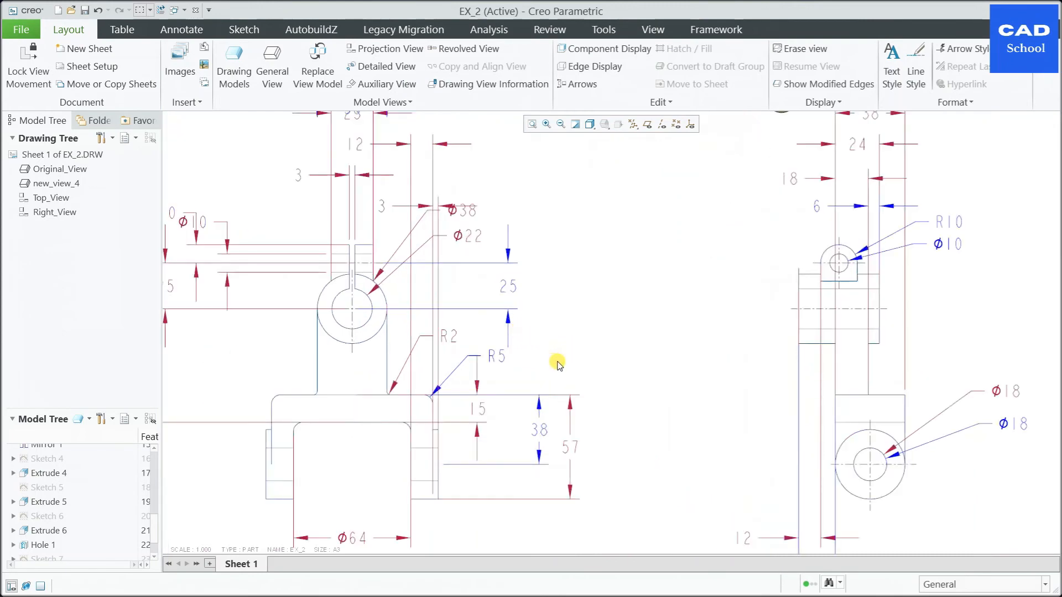
scroll(574, 353, down, 2)
scroll(450, 339, up, 2)
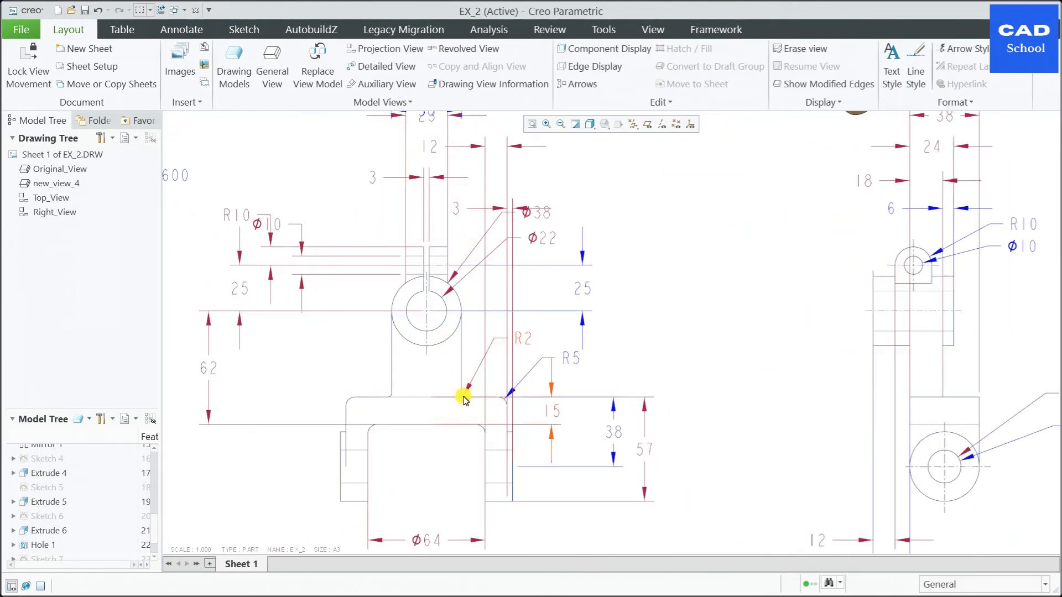
click(464, 397)
scroll(540, 351, down, 2)
scroll(548, 346, up, 1)
click(546, 344)
key(Delete)
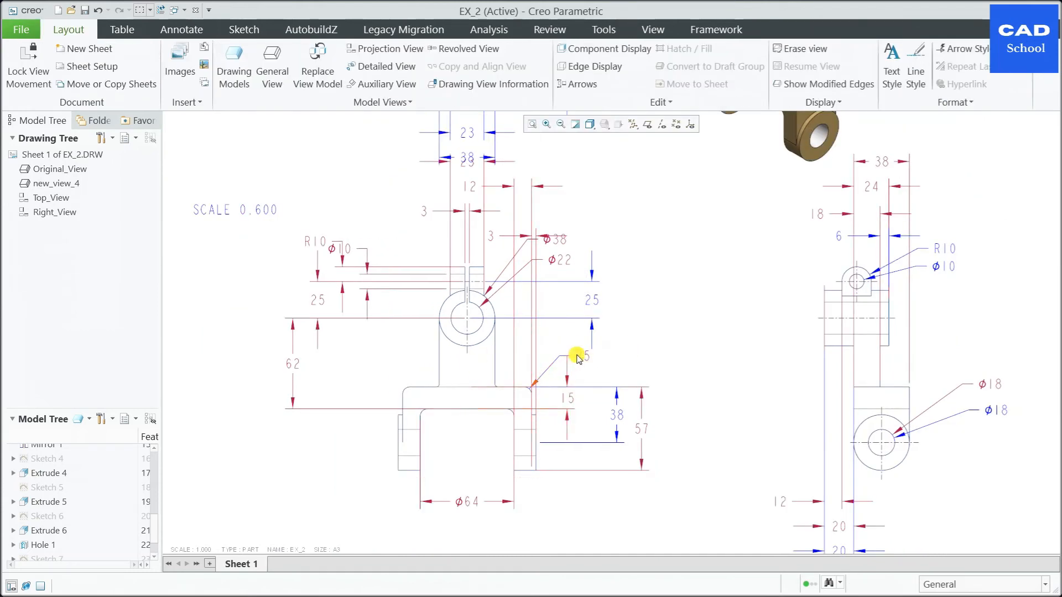
click(579, 360)
key(Delete)
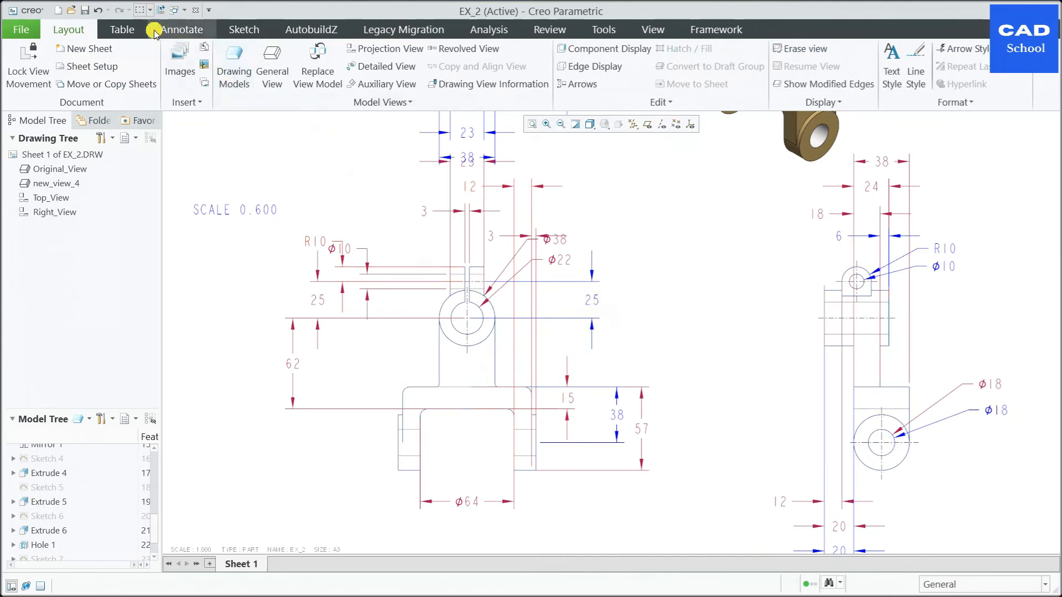
Step: Dimension the radius of the fillet at the left junction of the upright and the base in the front view
click(180, 29)
click(206, 62)
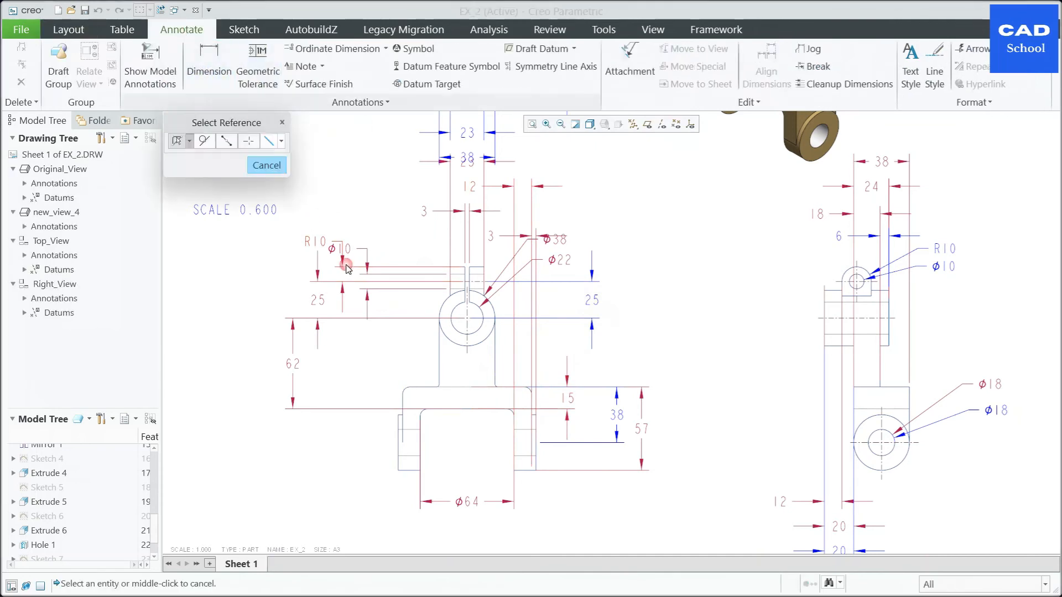
scroll(441, 390, down, 4)
click(438, 388)
middle_click(321, 304)
scroll(376, 356, down, 3)
scroll(472, 382, up, 2)
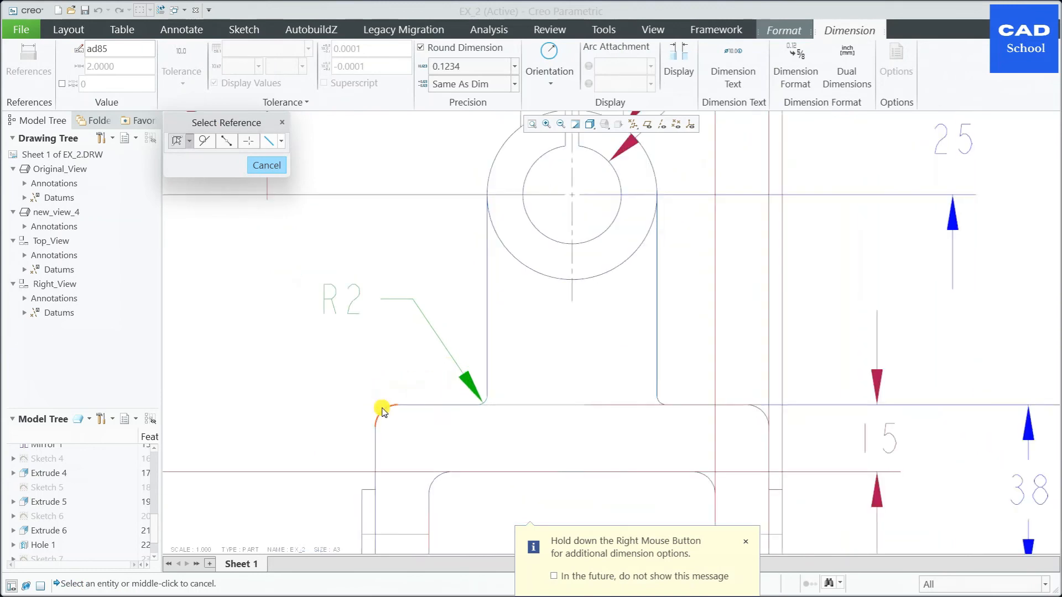
Step: Dimension the radius of the rounded outer corner at the base's upper left in the front view
click(382, 411)
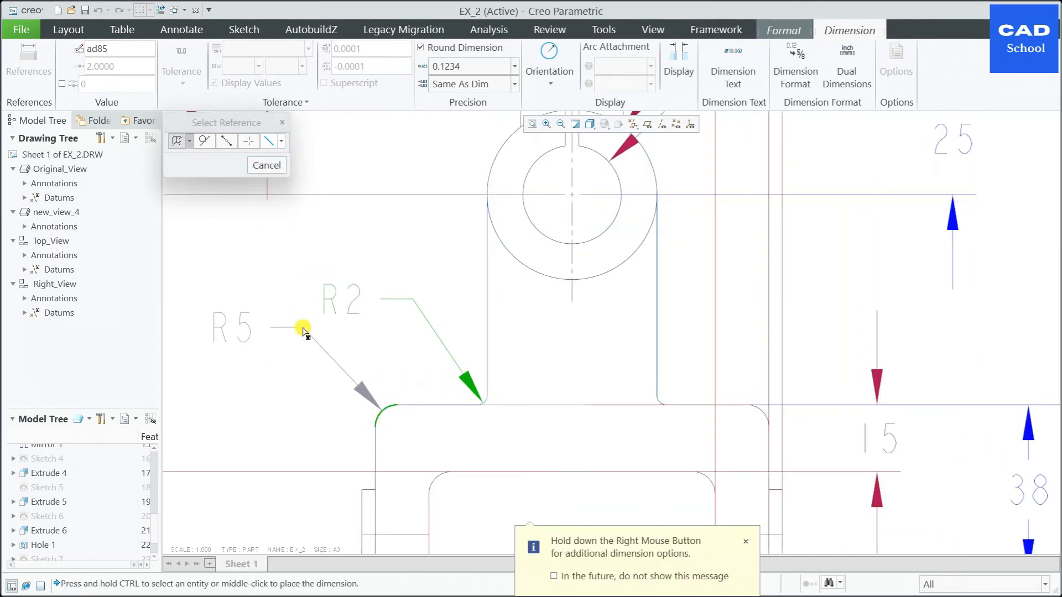
middle_click(303, 331)
middle_click(307, 365)
scroll(310, 361, up, 3)
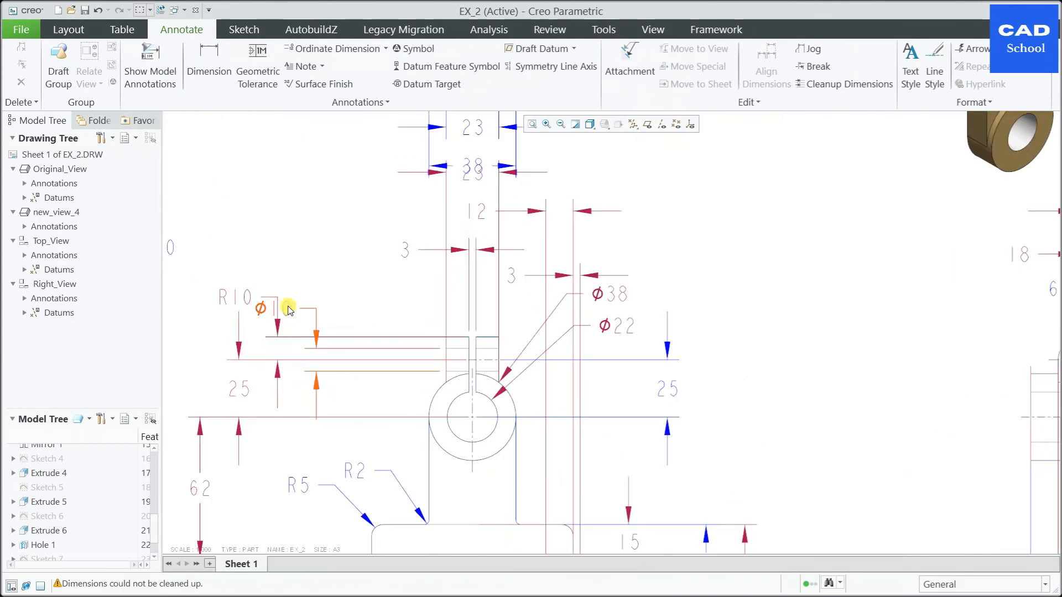
Step: Move the Ø10 dimension on the left side of the front view to the right, clear of the R10 dimension
click(290, 307)
drag(321, 337, 357, 335)
scroll(363, 332, up, 2)
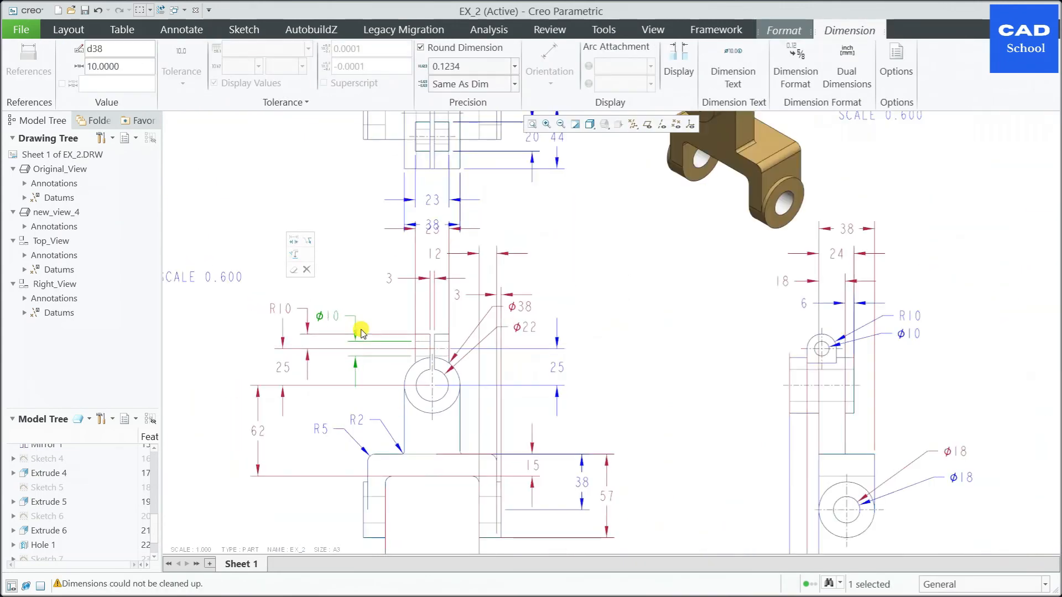
click(246, 354)
scroll(332, 340, down, 3)
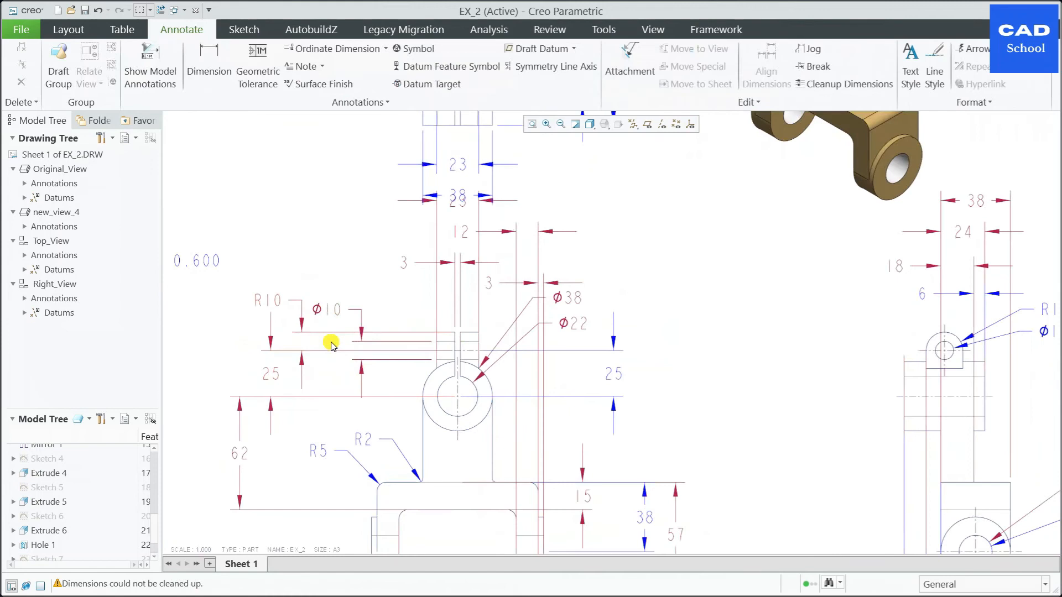
click(365, 343)
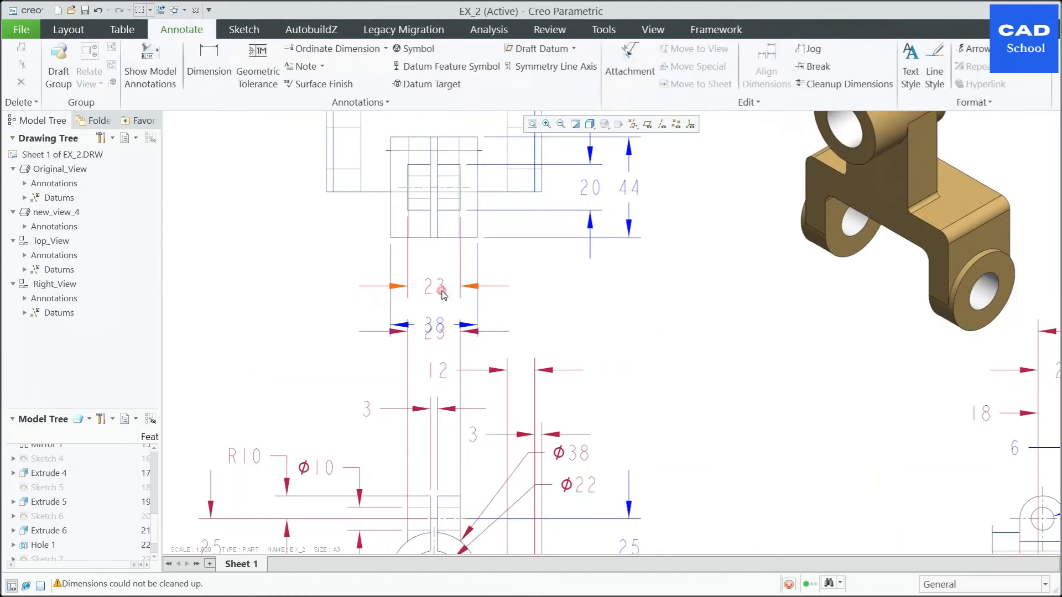
Step: Move the 23 and 38 width dimensions below the top view up towards its outline, with the 38 beneath the 23
click(443, 293)
drag(446, 294, 447, 275)
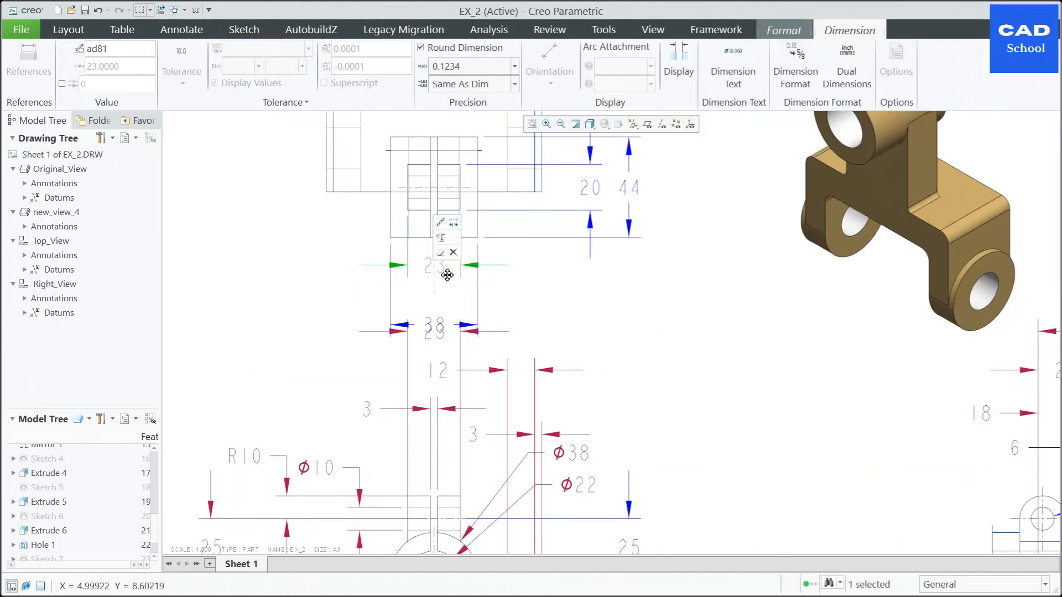
click(443, 327)
drag(443, 329, 444, 304)
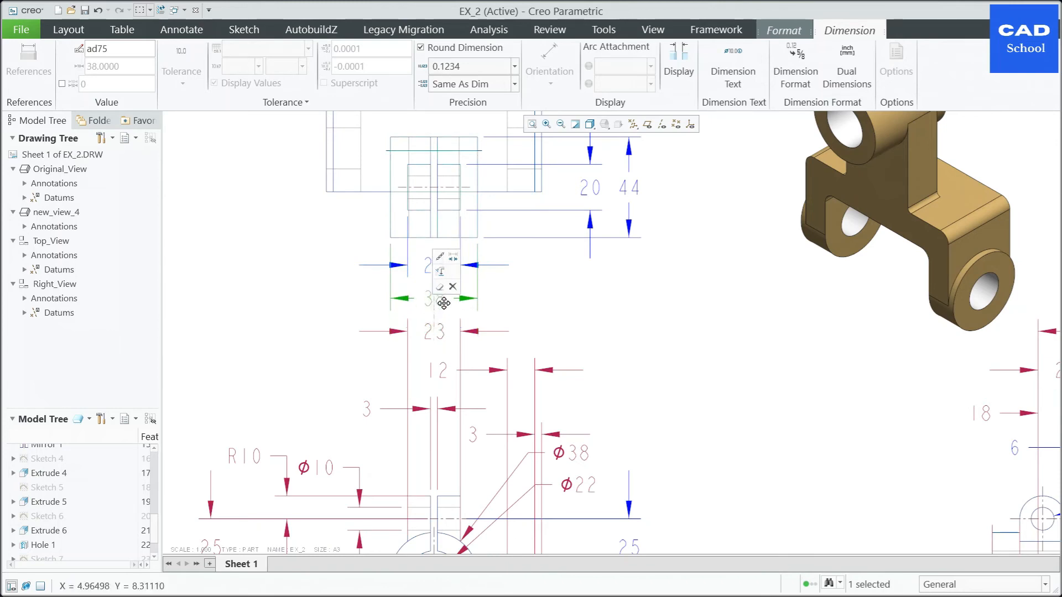
click(609, 315)
scroll(516, 422, up, 5)
Step: Shift the front view down the sheet to widen the gap between its dimensions and the top view
click(527, 420)
drag(532, 439, 530, 463)
click(683, 401)
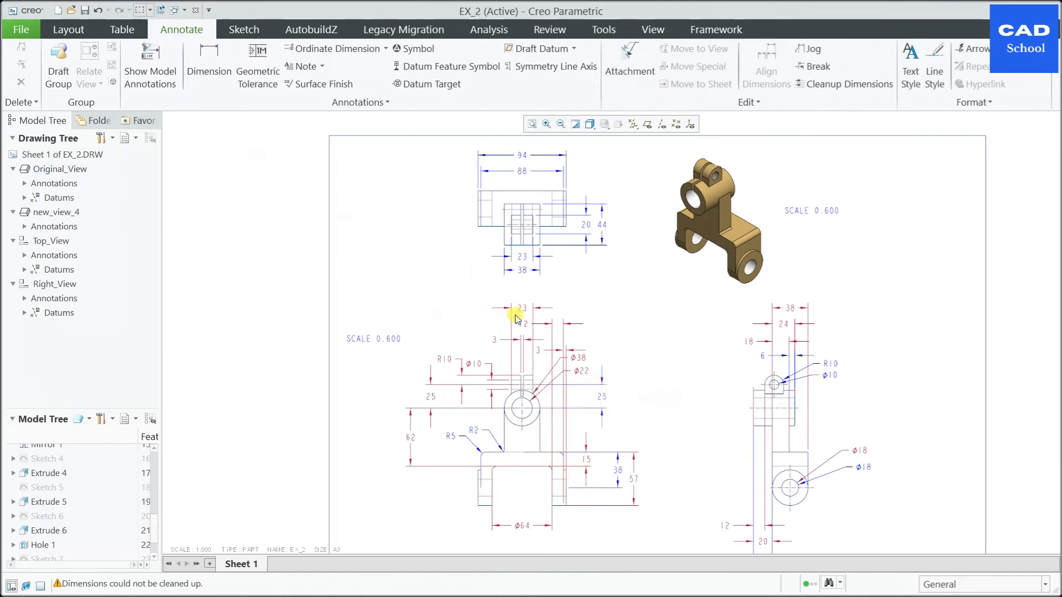
Step: Add projection arrows for the Top_View projection view
click(545, 206)
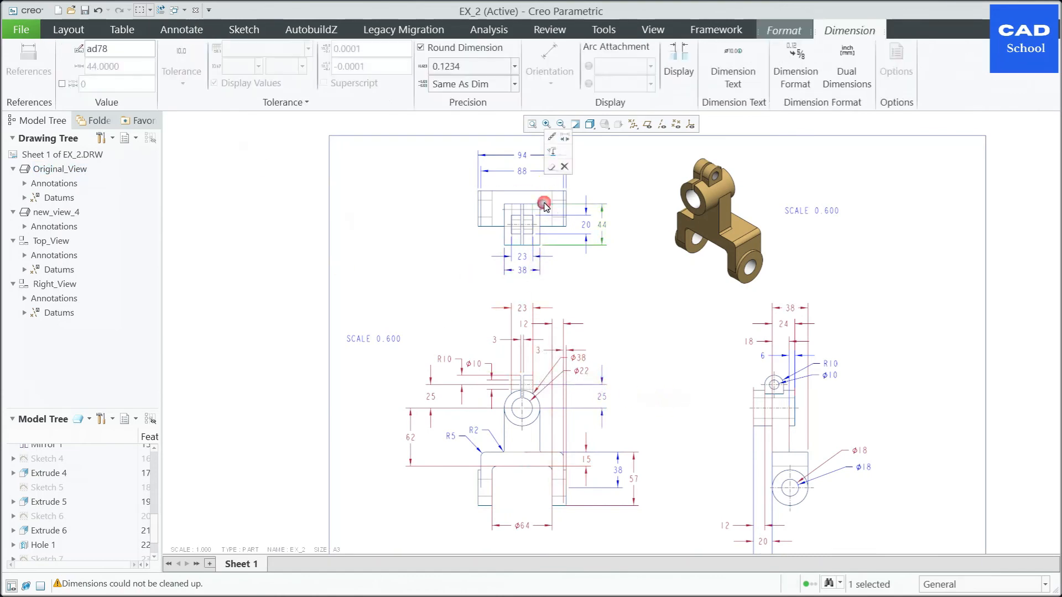
click(505, 205)
double_click(505, 206)
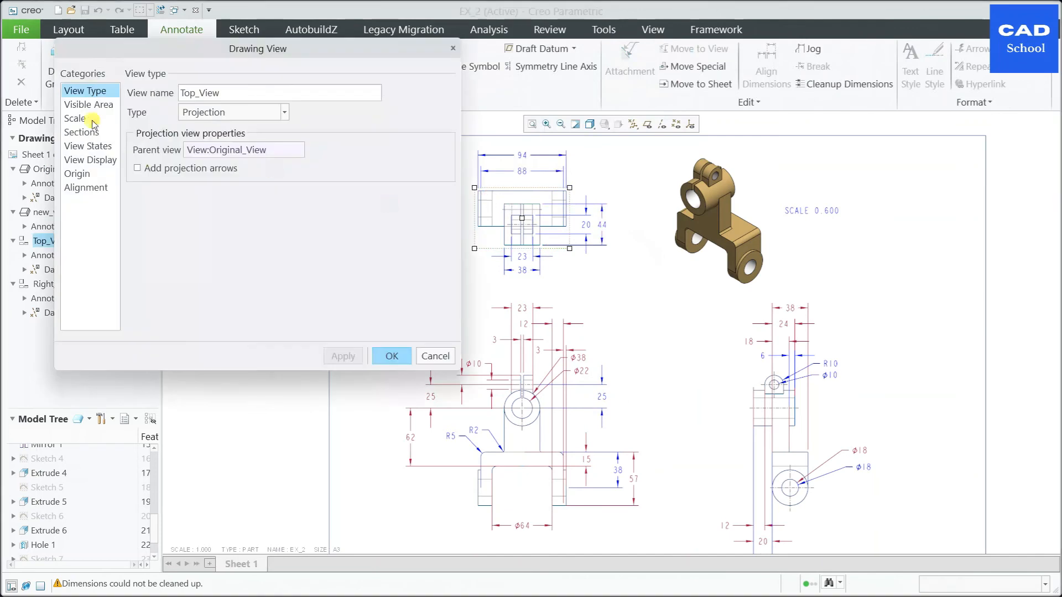
click(136, 169)
click(338, 356)
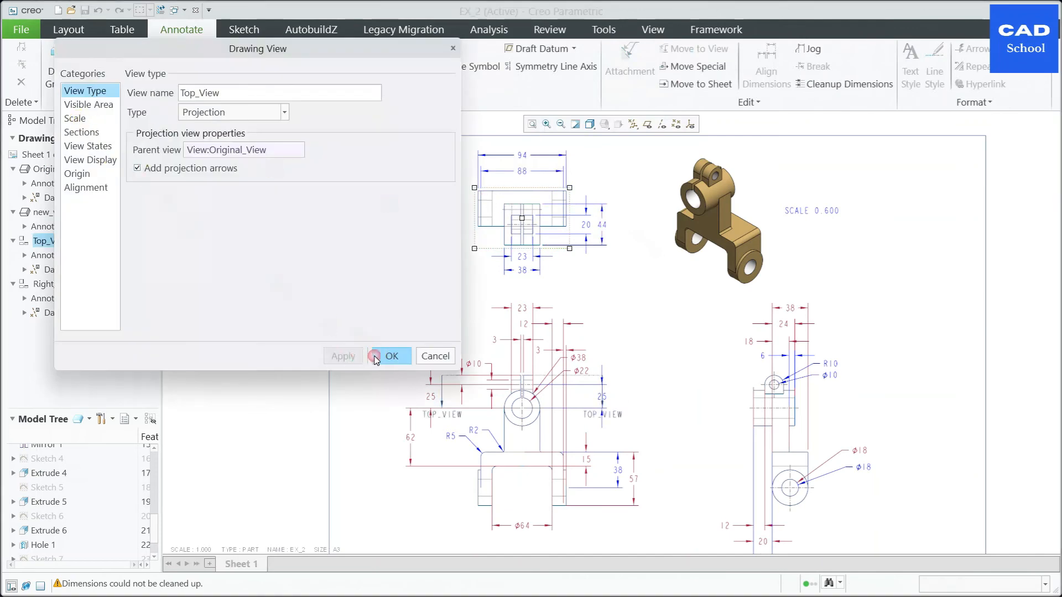
click(388, 356)
Step: Add projection arrows for the Right_View projection view
double_click(801, 426)
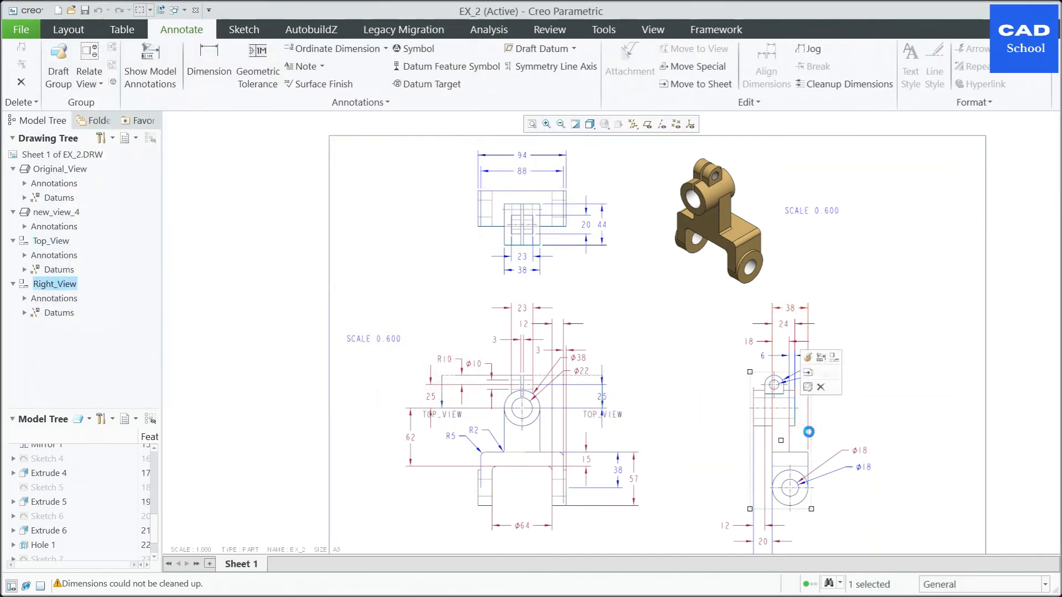
click(137, 169)
click(383, 359)
click(399, 362)
scroll(543, 361, up, 2)
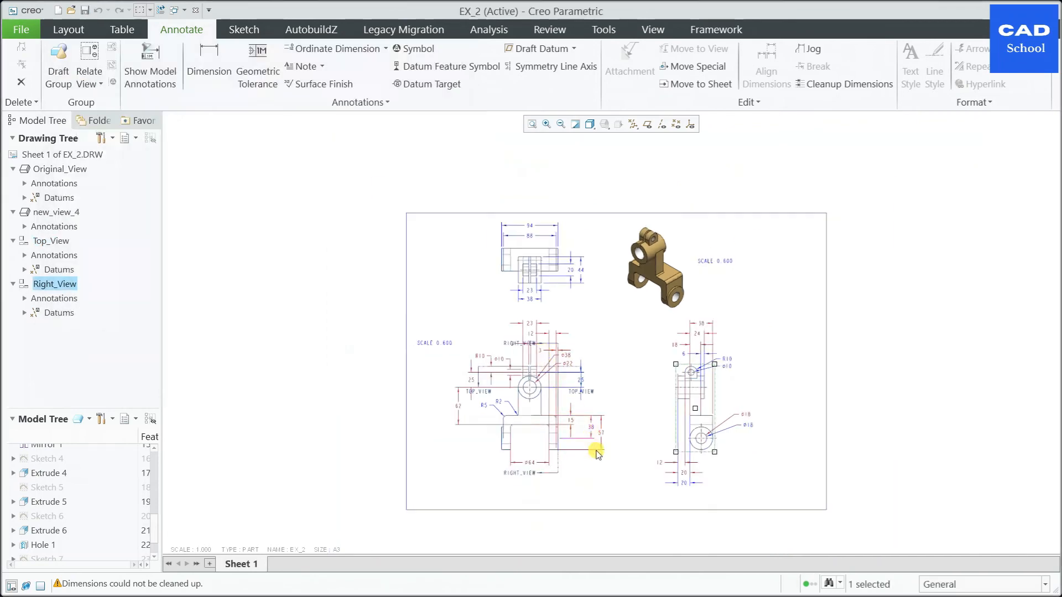
Step: Move the RIGHT_VIEW projection arrows off the front view into the space between the front and right views
scroll(595, 451, down, 4)
click(504, 491)
drag(529, 488, 699, 483)
scroll(497, 243, up, 3)
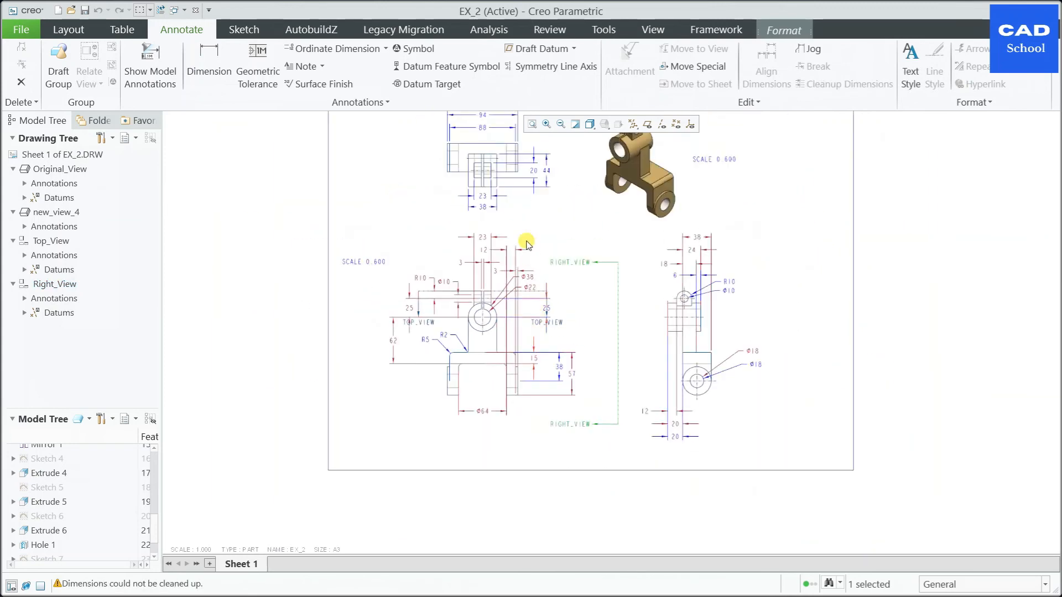
Step: Move the TOP_VIEW projection arrows up into the space between the front view and the top view
scroll(531, 260, down, 5)
click(600, 453)
drag(604, 457, 594, 250)
click(641, 469)
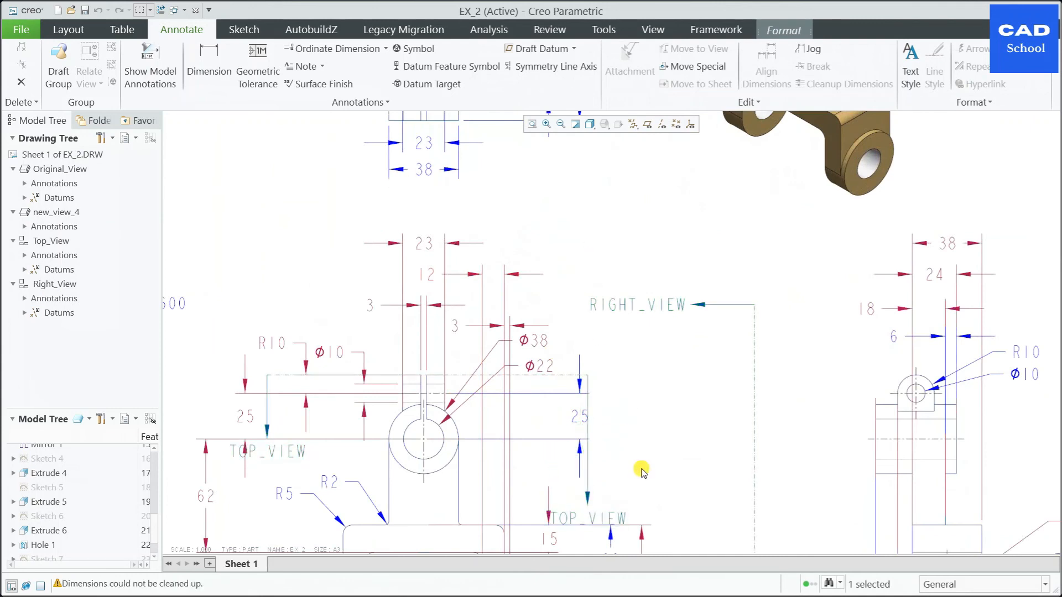
drag(636, 493, 588, 198)
scroll(857, 310, up, 5)
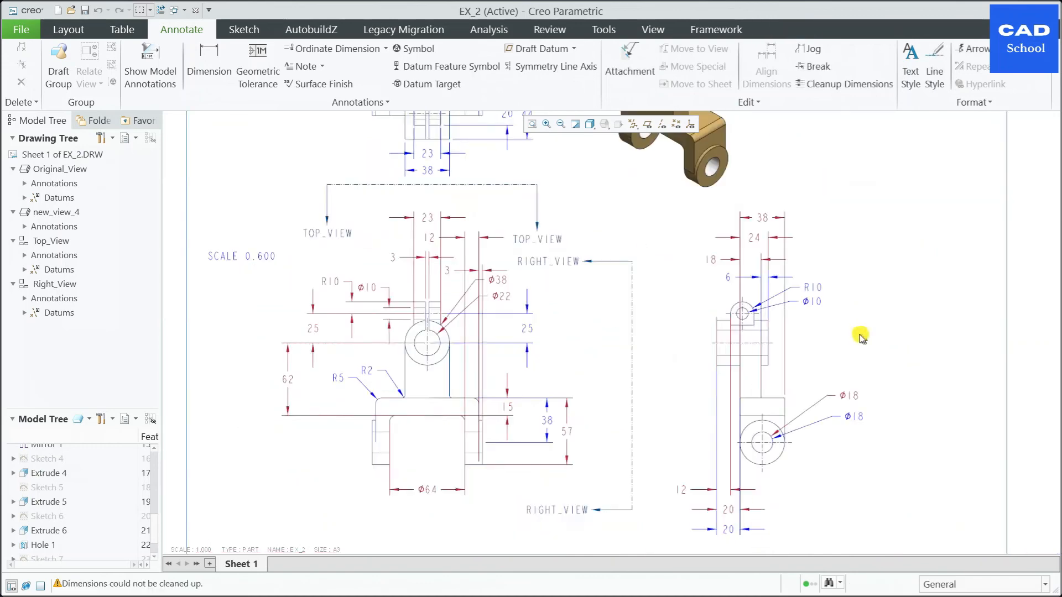
Step: Save a copy of the drawing as a PDF named ex_2, accepting the 300 dpi grayscale export settings
scroll(852, 287, down, 4)
scroll(813, 387, up, 3)
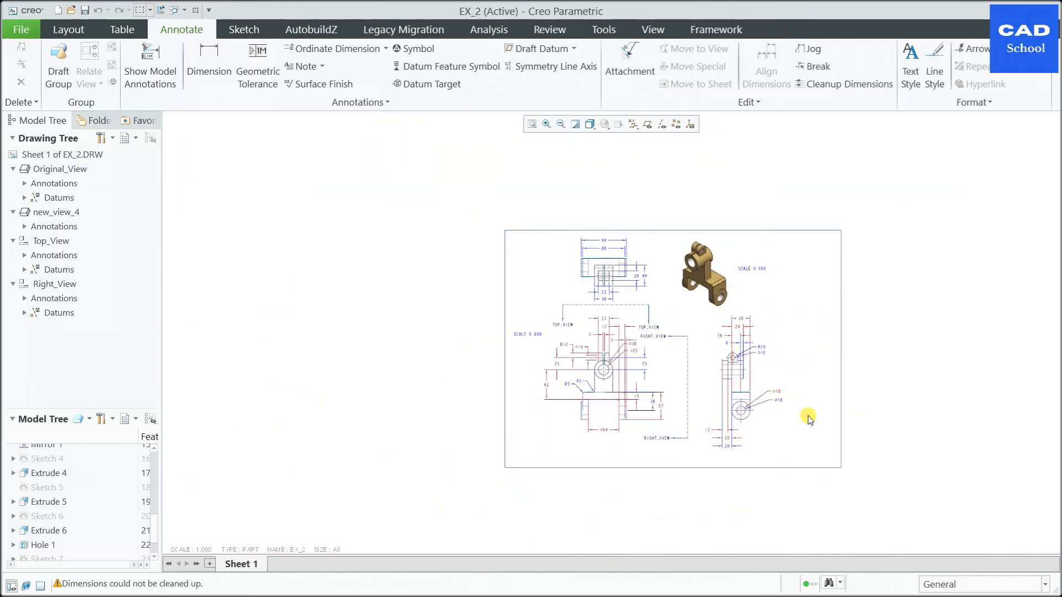
scroll(797, 387, down, 2)
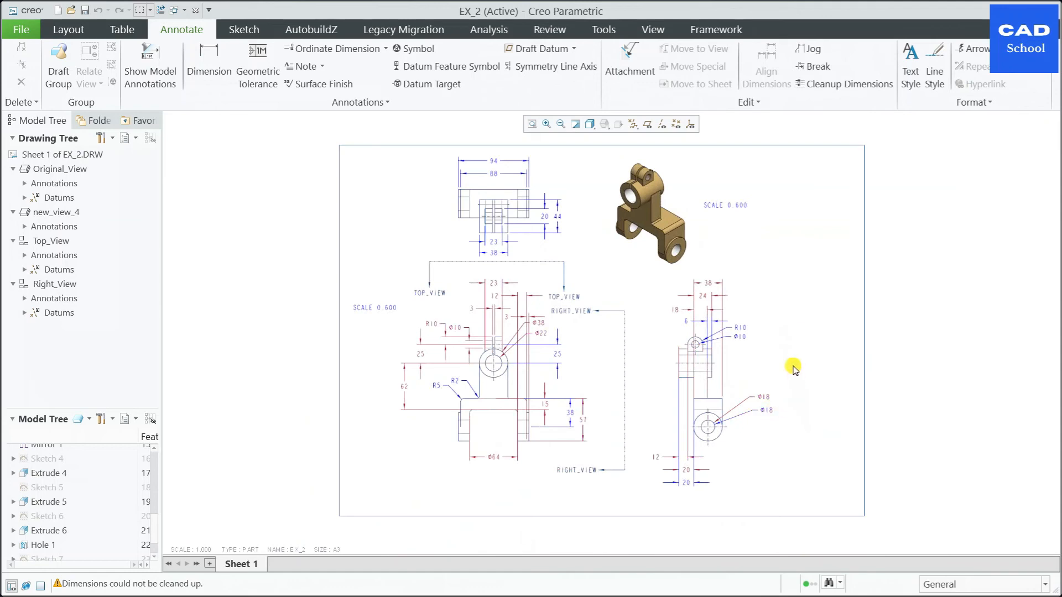
scroll(745, 307, down, 2)
click(21, 29)
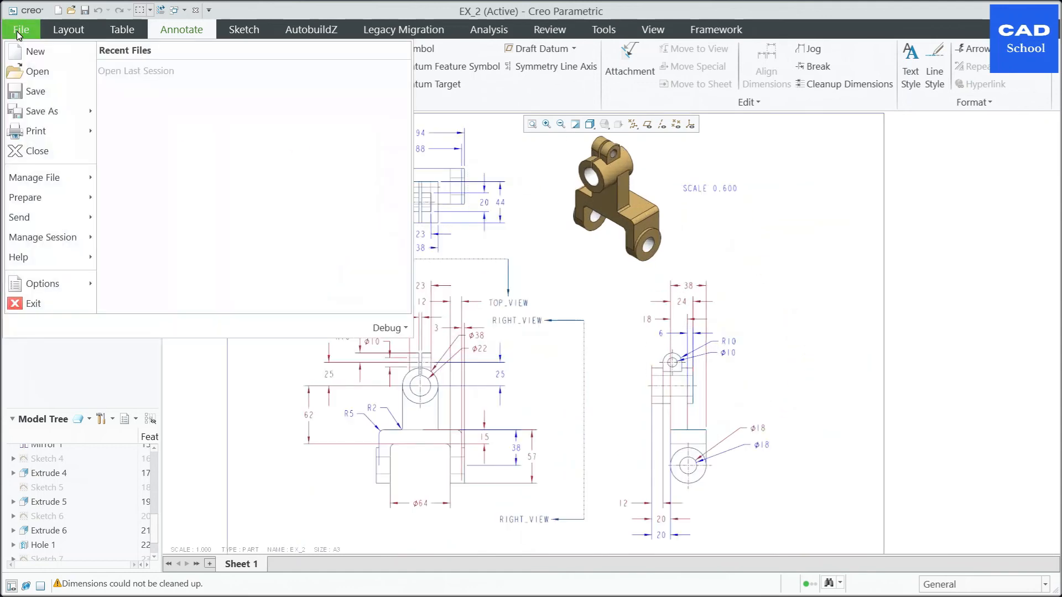
click(46, 112)
click(364, 491)
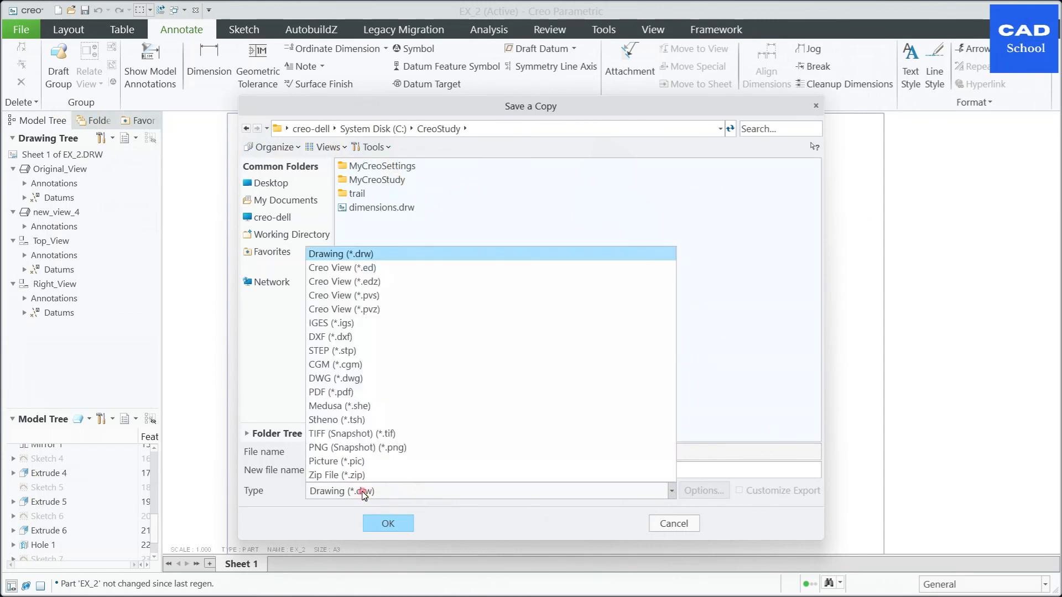
click(326, 393)
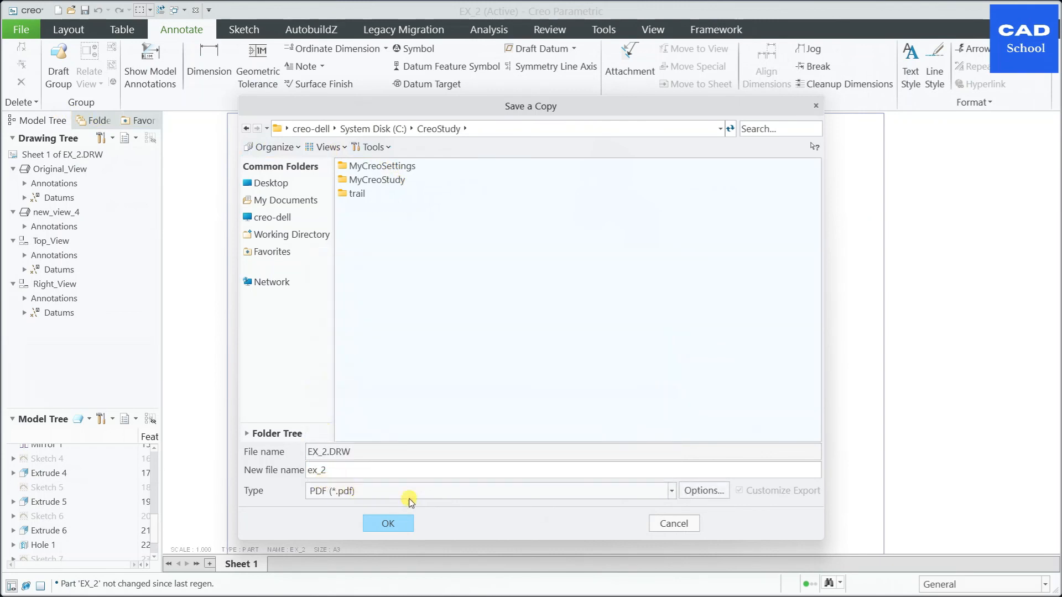
click(700, 492)
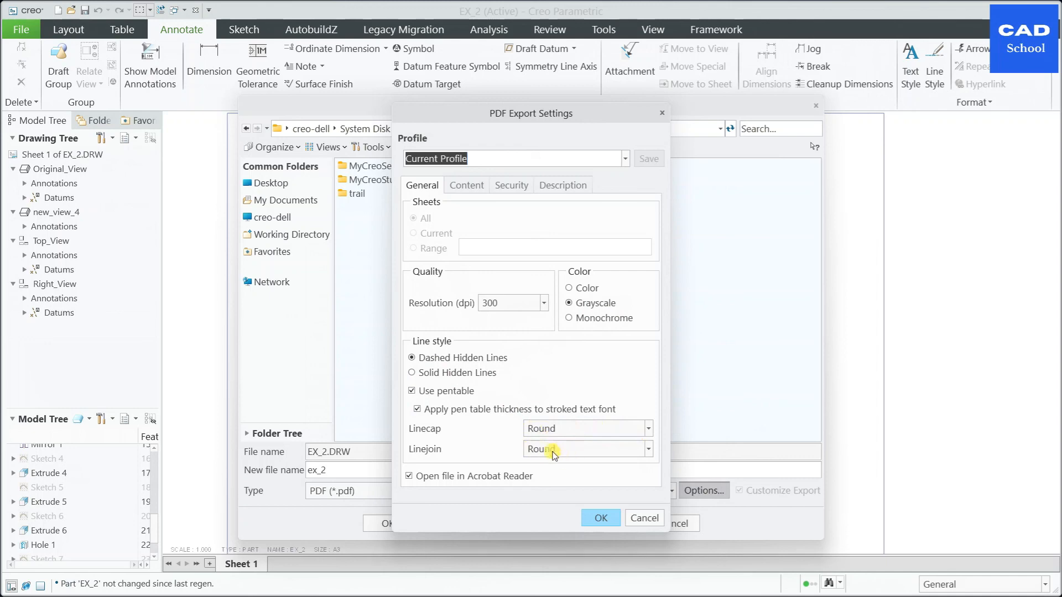
click(601, 522)
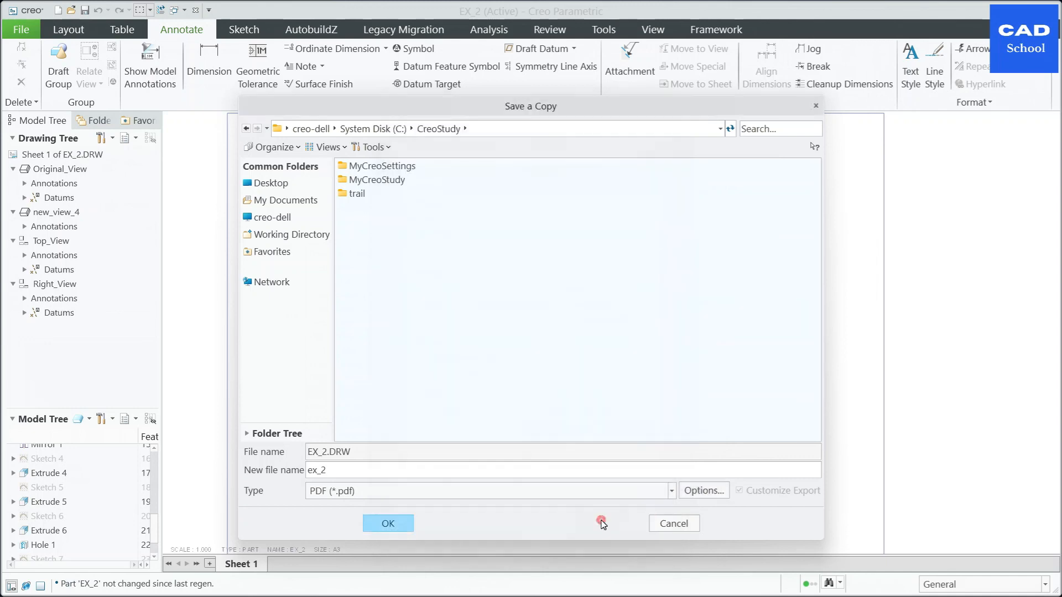
click(402, 527)
click(599, 501)
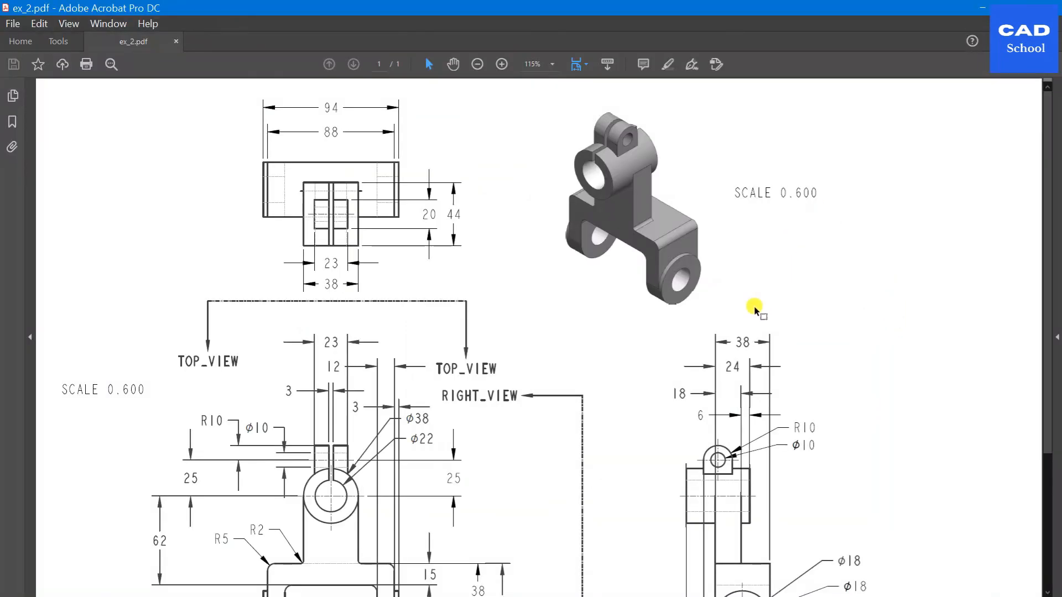
Step: Check the whole exported page of ex_2.pdf in Adobe Acrobat and switch back to the drawing in Creo Parametric
ctrl+scroll(758, 260, down, 4)
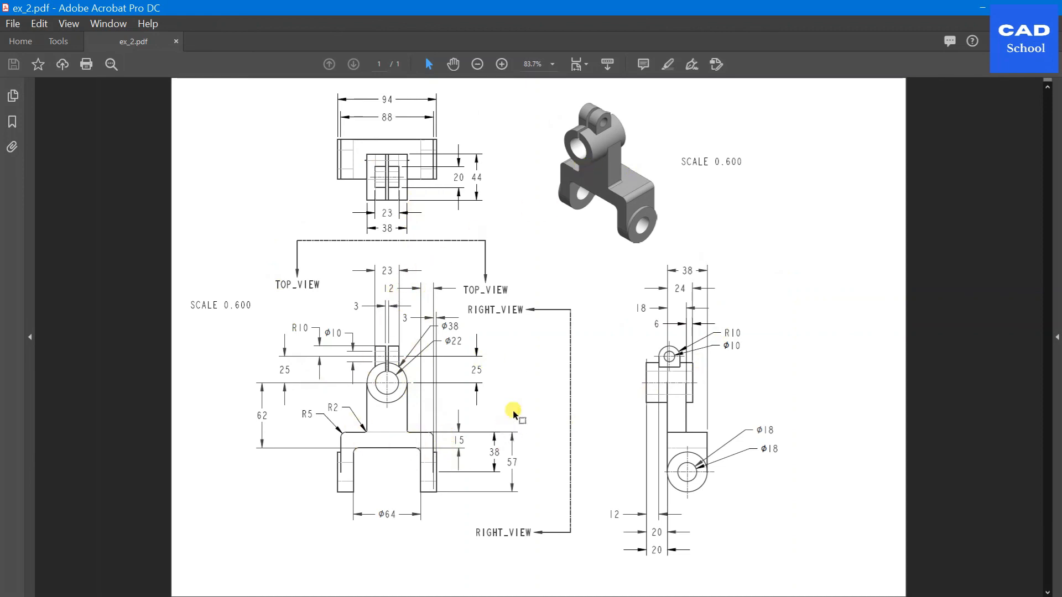
click(983, 7)
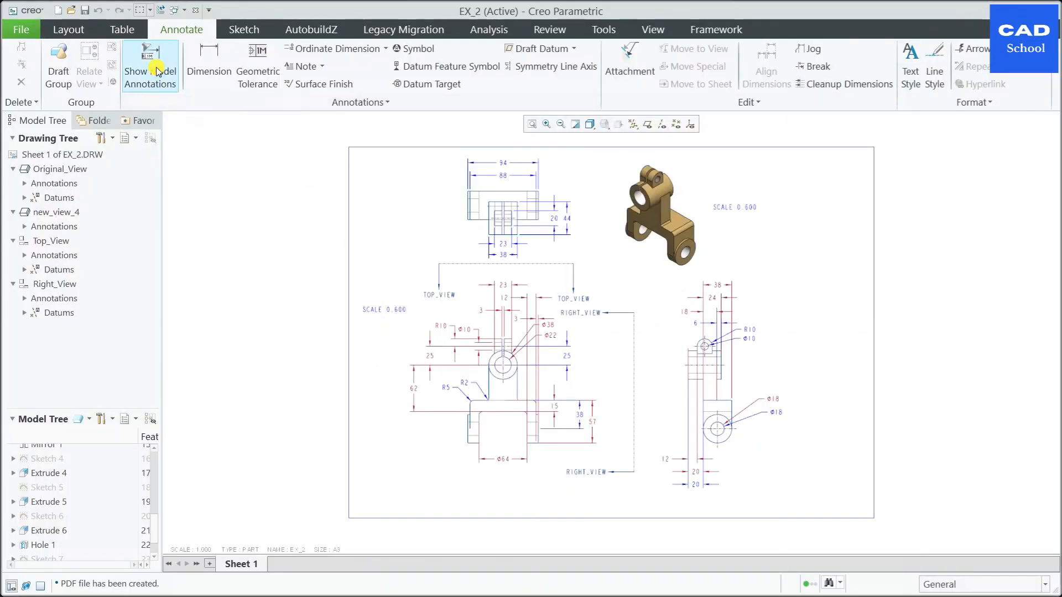